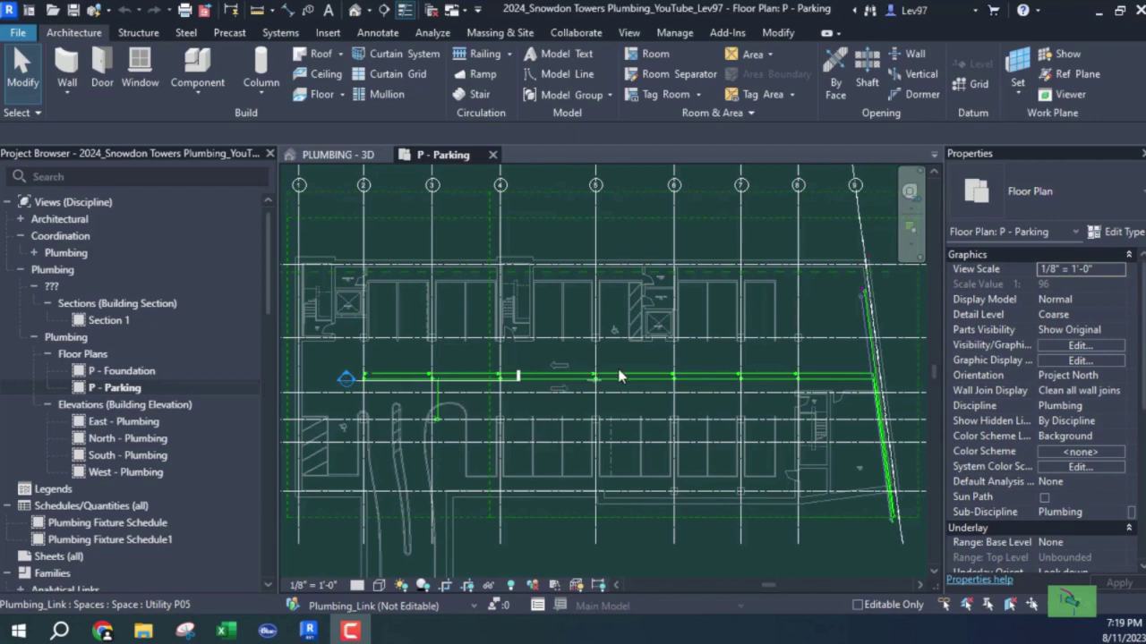
Examine the two parallel drainage pipe runs along the drive aisle in the P - Parking floor plan
{"action": "scroll", "coordinate": [631, 358], "scroll_direction": "down", "scroll_amount": 1}
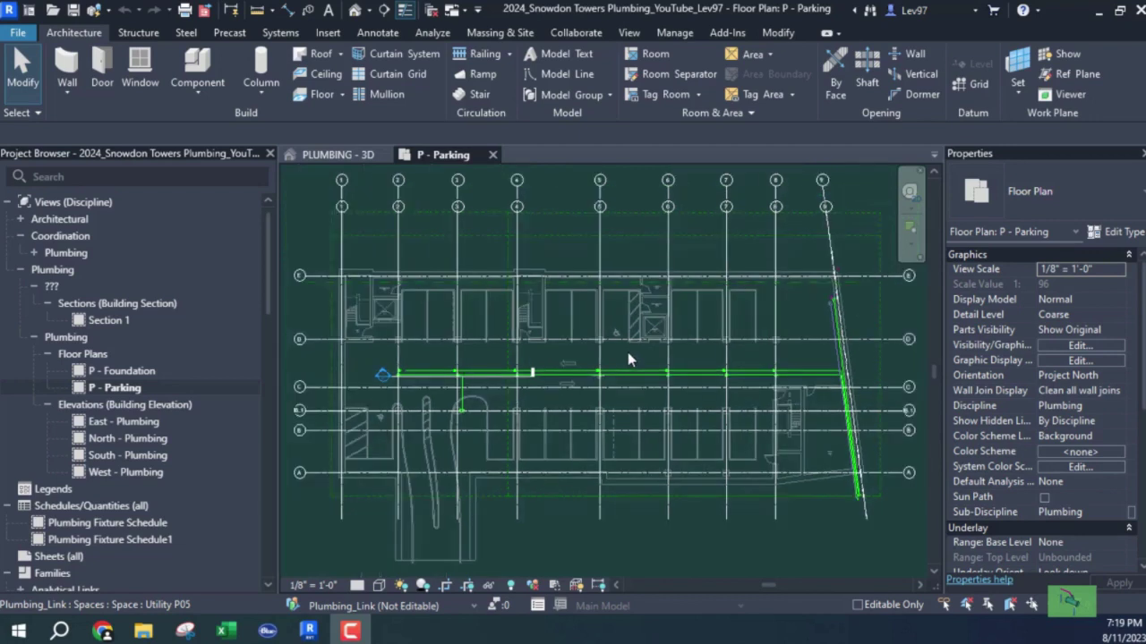
{"action": "middle_click_drag", "start_coordinate": [603, 361], "coordinate": [565, 354]}
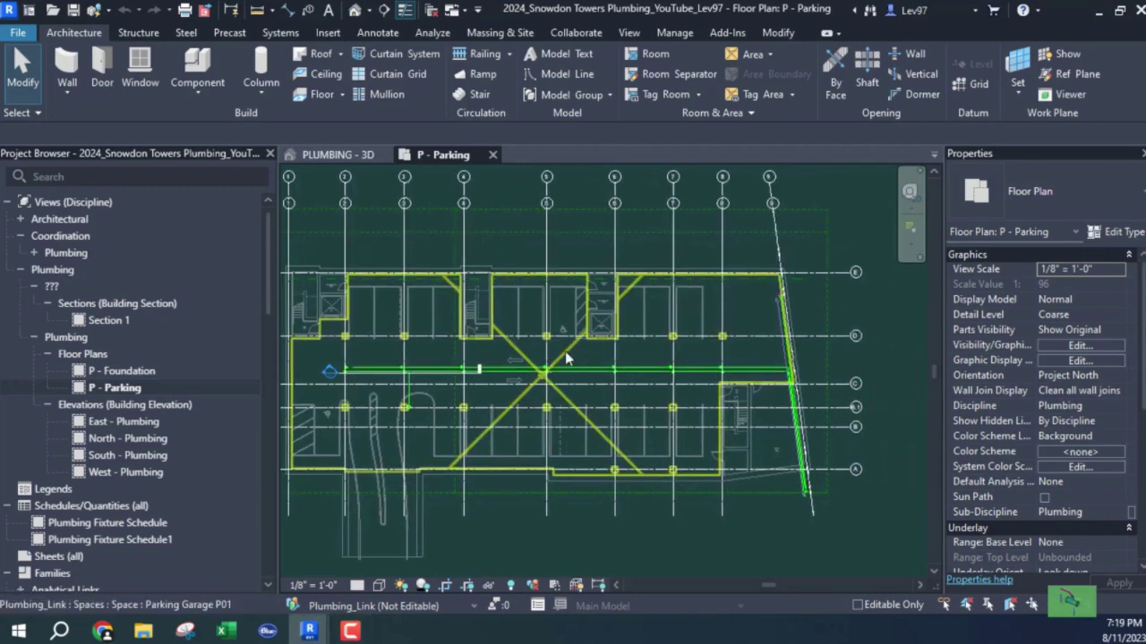
{"action": "scroll", "coordinate": [566, 354], "scroll_direction": "up", "scroll_amount": 3}
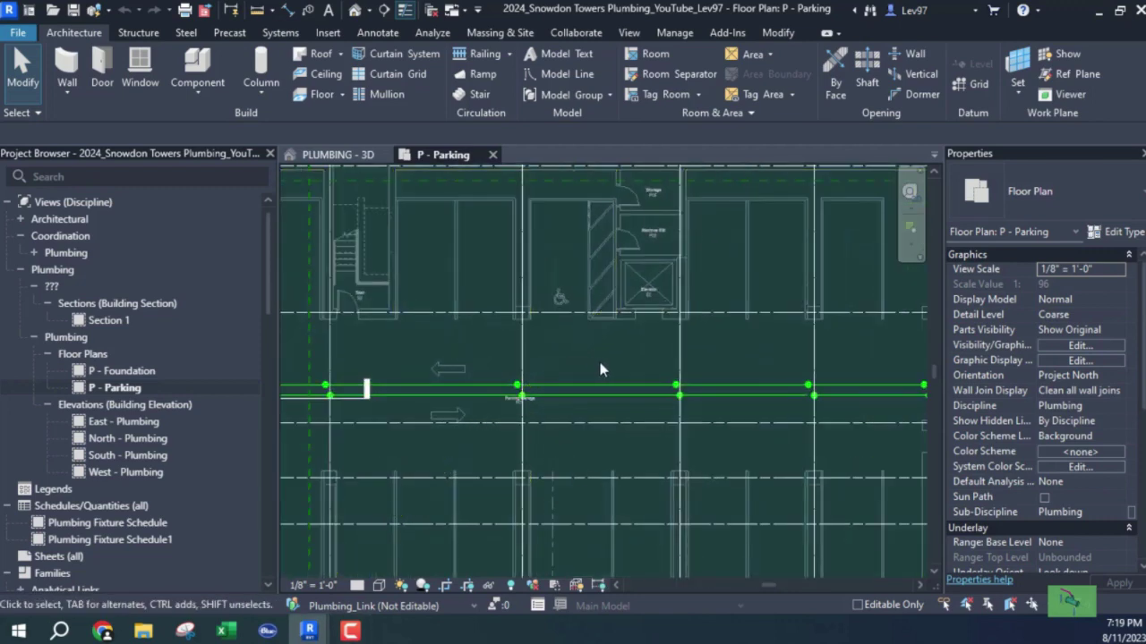
{"action": "middle_click_drag", "start_coordinate": [592, 360], "coordinate": [696, 361]}
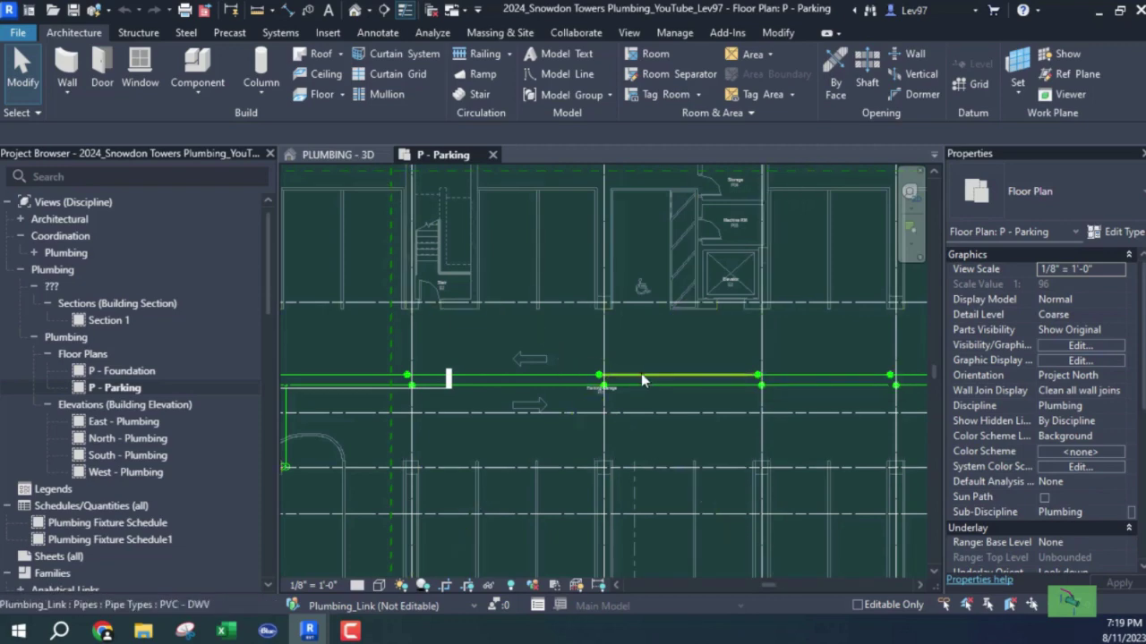
{"action": "scroll", "coordinate": [651, 344], "scroll_direction": "down", "scroll_amount": 2}
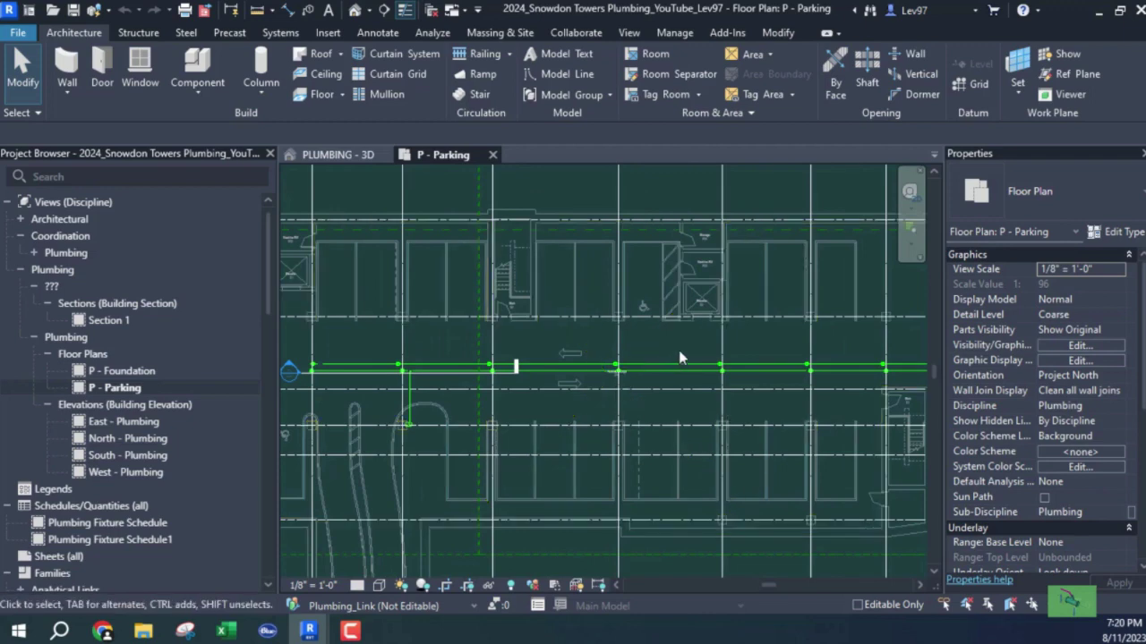
{"action": "middle_click_drag", "start_coordinate": [679, 360], "coordinate": [723, 379]}
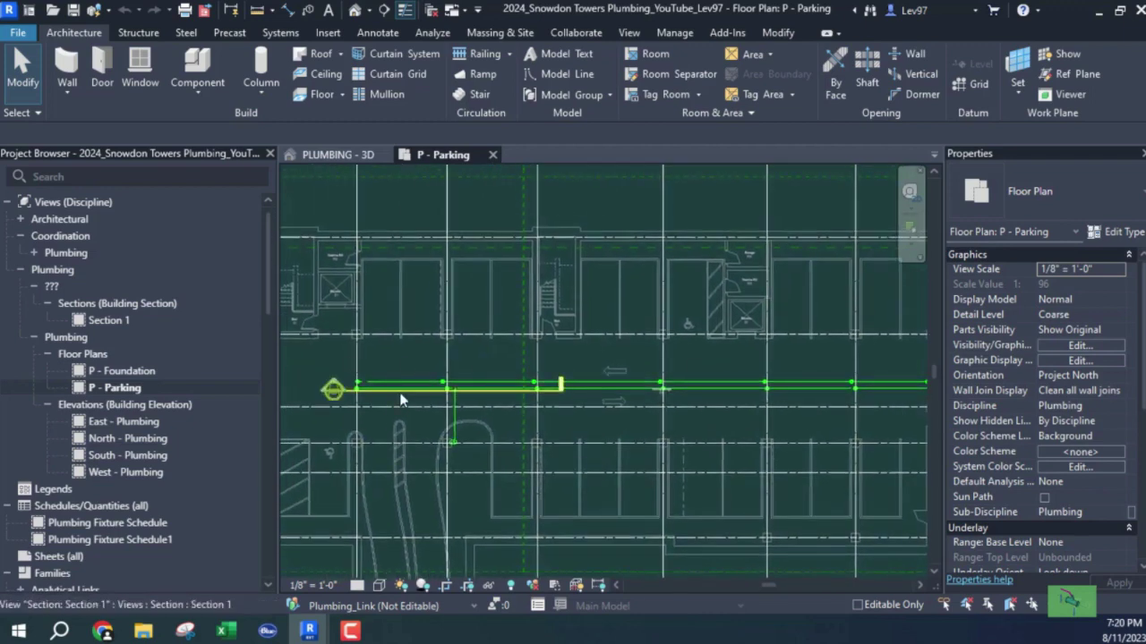
{"action": "scroll", "coordinate": [400, 400], "scroll_direction": "up", "scroll_amount": 2}
{"action": "middle_click_drag", "start_coordinate": [422, 348], "coordinate": [588, 355]}
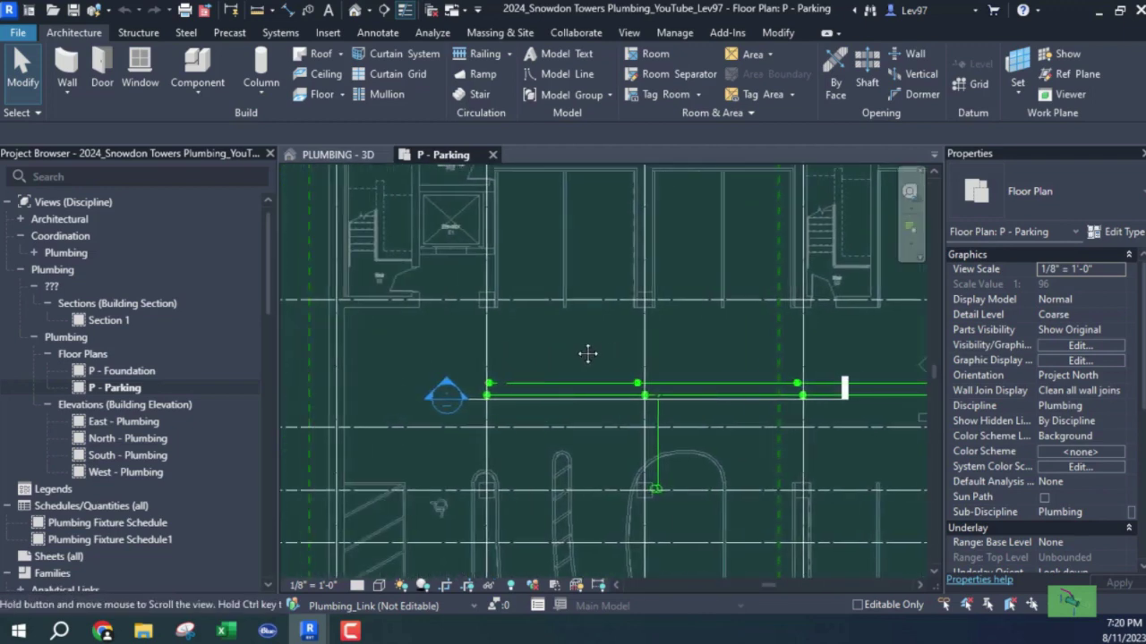
{"action": "scroll", "coordinate": [492, 359], "scroll_direction": "up", "scroll_amount": 2}
Select the Section 1 line and examine its extent and depth relative to the pipe runs in the parking plan
{"action": "left_click", "coordinate": [474, 423]}
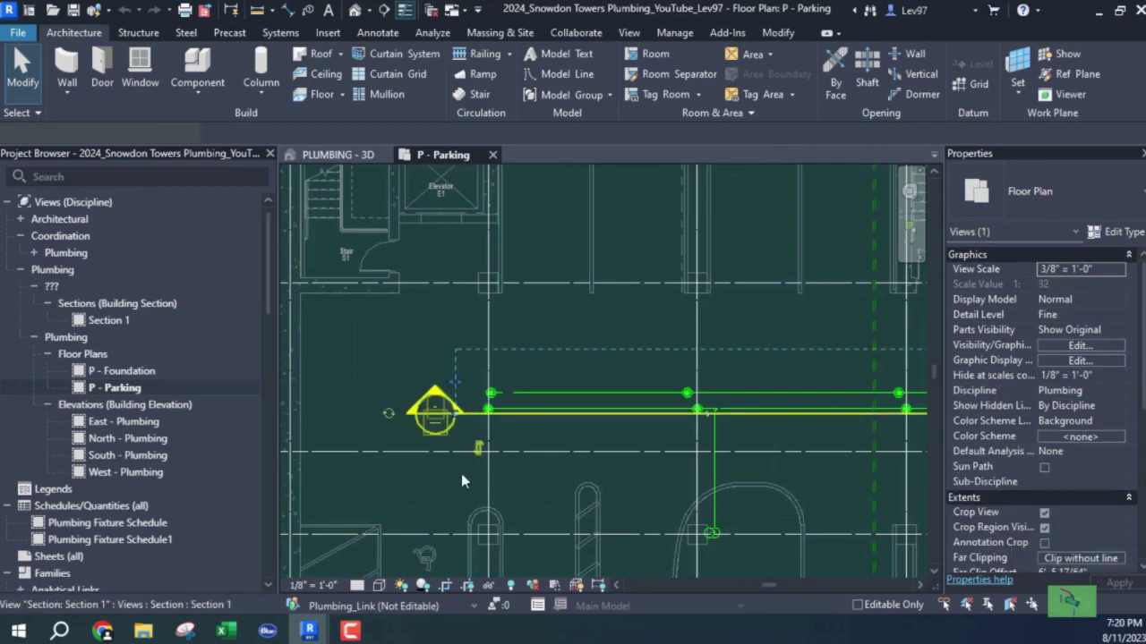
{"action": "middle_click_drag", "start_coordinate": [634, 435], "coordinate": [505, 434]}
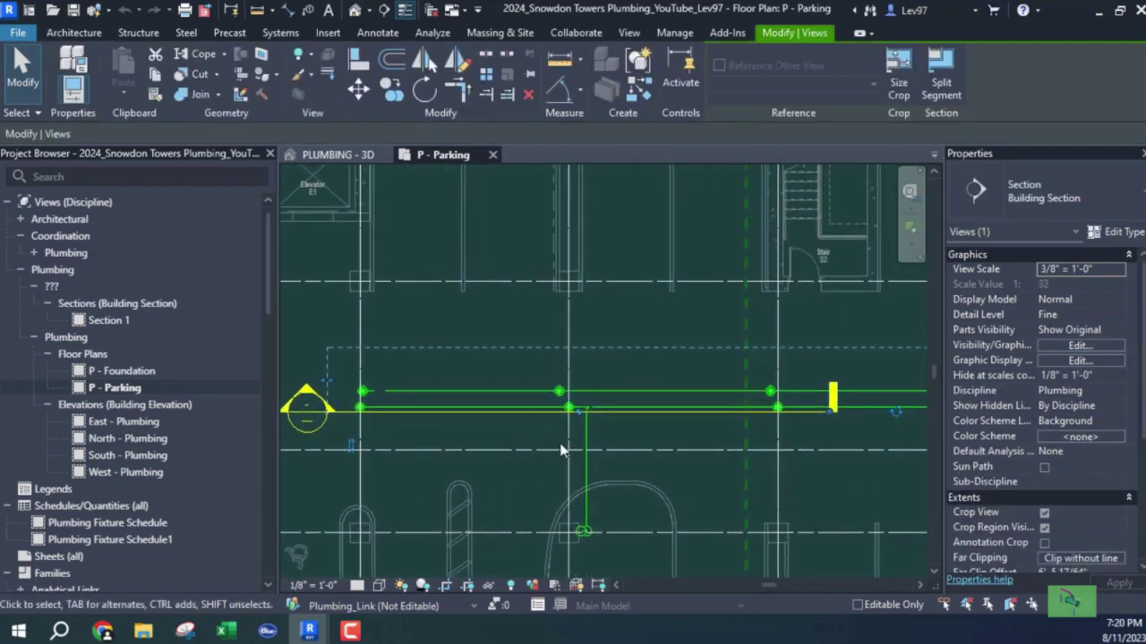
{"action": "scroll", "coordinate": [668, 448], "scroll_direction": "down", "scroll_amount": 4}
{"action": "middle_click_drag", "start_coordinate": [622, 445], "coordinate": [355, 413]}
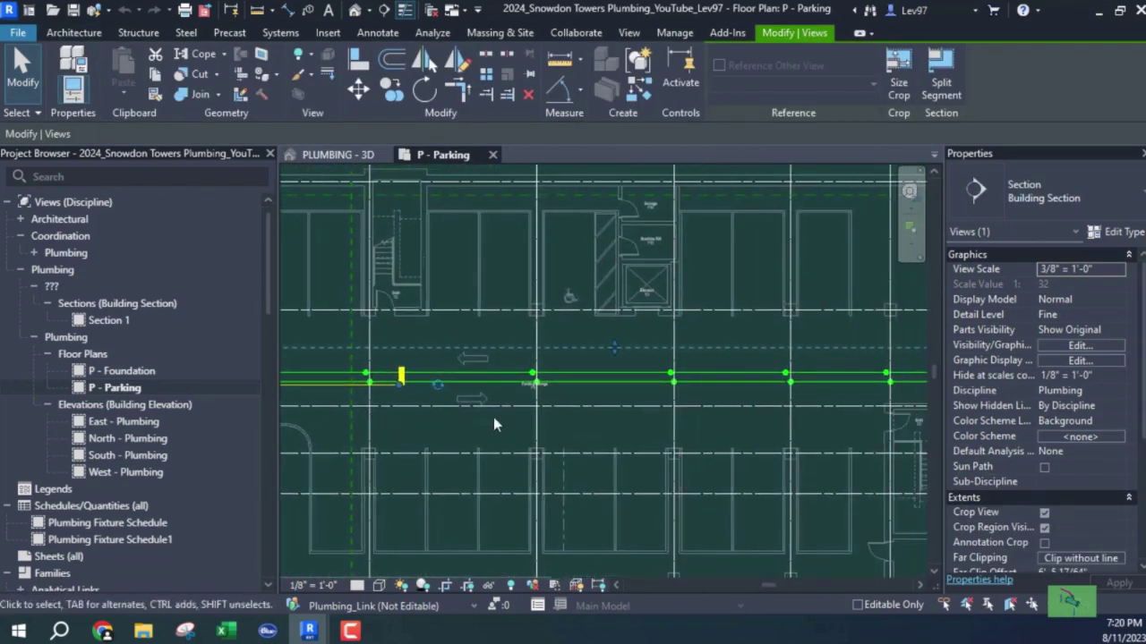
{"action": "scroll", "coordinate": [493, 417], "scroll_direction": "down", "scroll_amount": 2}
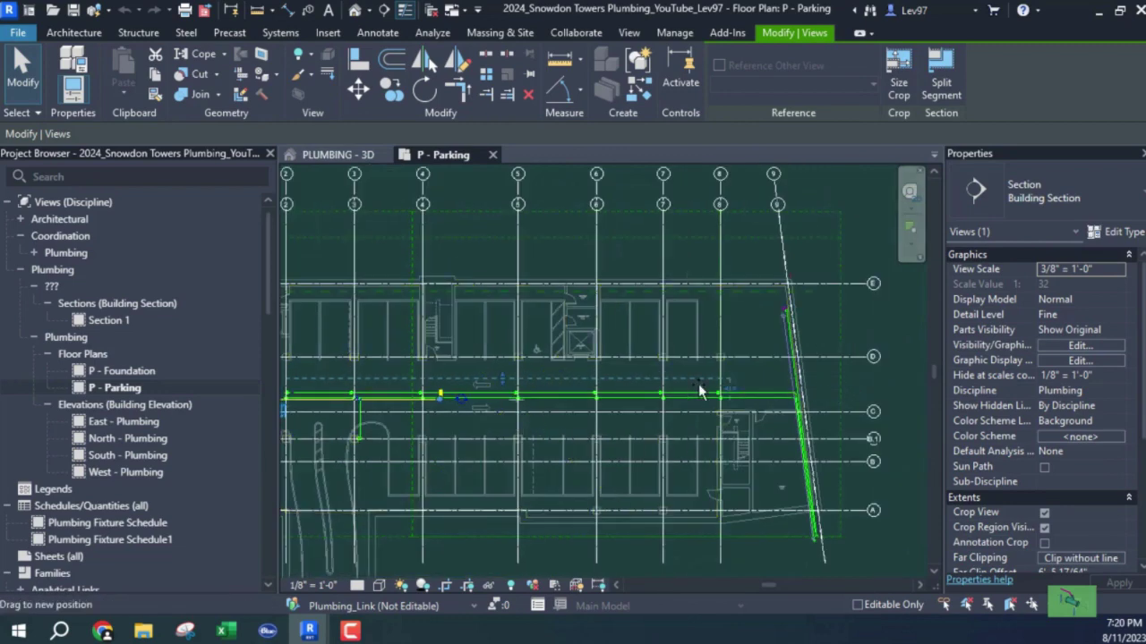
{"action": "left_click_drag", "start_coordinate": [699, 385], "coordinate": [430, 393]}
{"action": "middle_click_drag", "start_coordinate": [320, 416], "coordinate": [531, 419]}
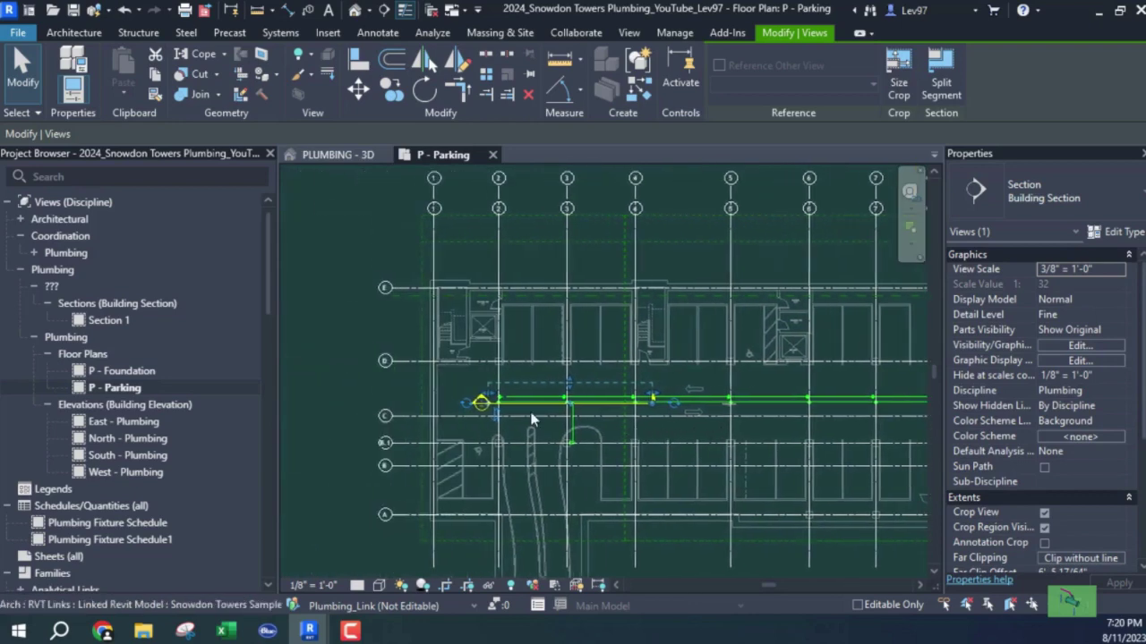
{"action": "scroll", "coordinate": [507, 413], "scroll_direction": "up", "scroll_amount": 4}
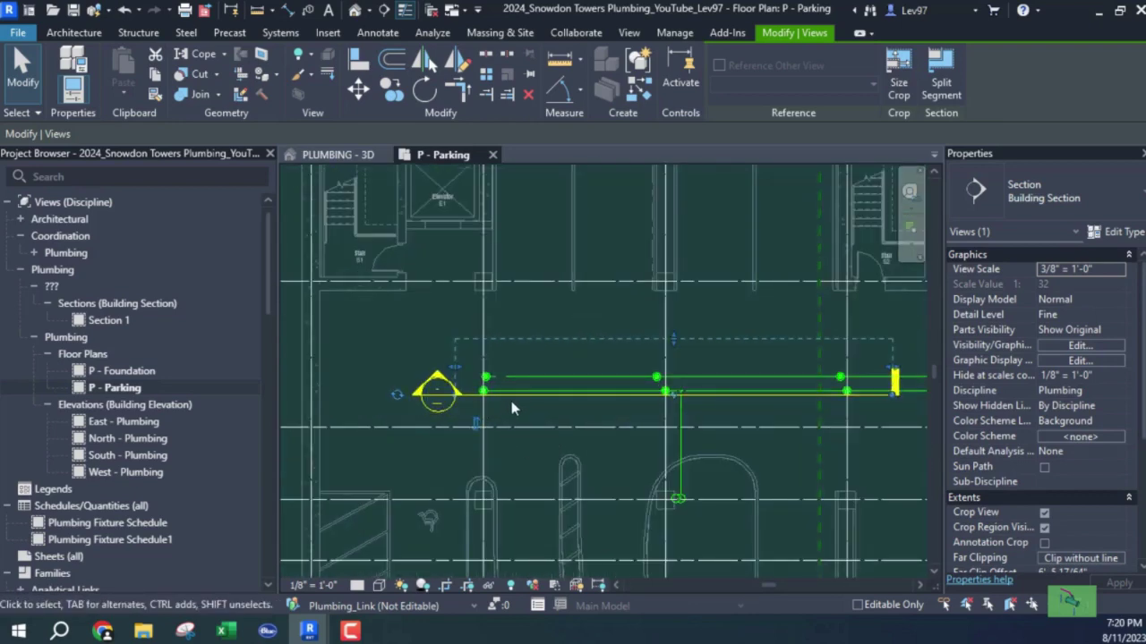
Try placing the Section 1 line above both pipe runs, return it below them and deselect it
{"action": "left_click_drag", "start_coordinate": [506, 395], "coordinate": [488, 358]}
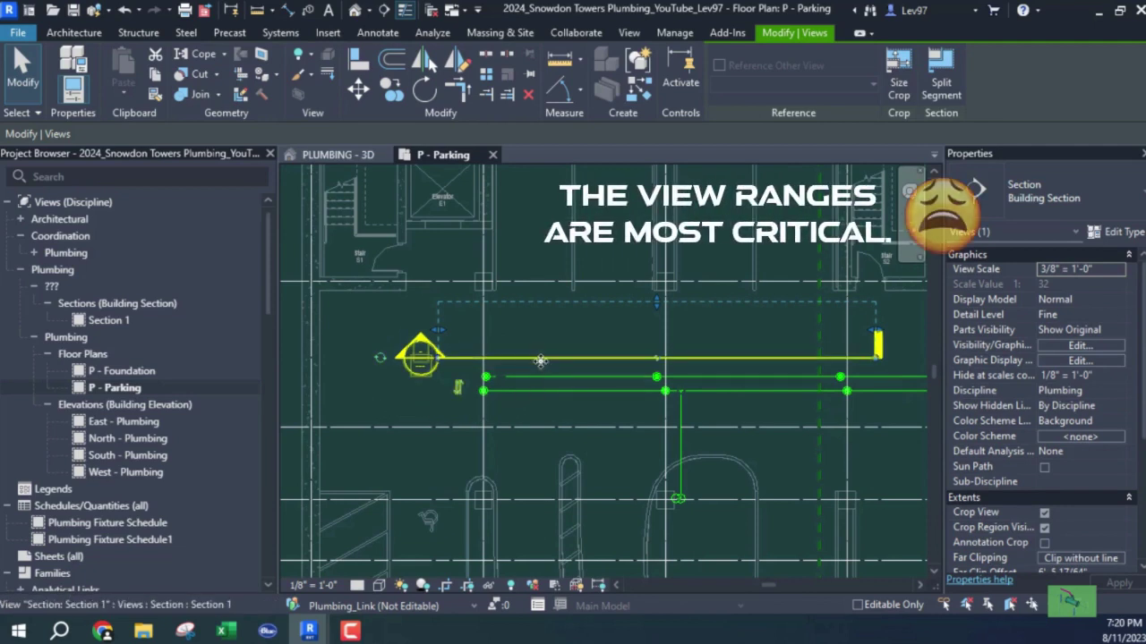
{"action": "left_click_drag", "start_coordinate": [540, 365], "coordinate": [536, 404]}
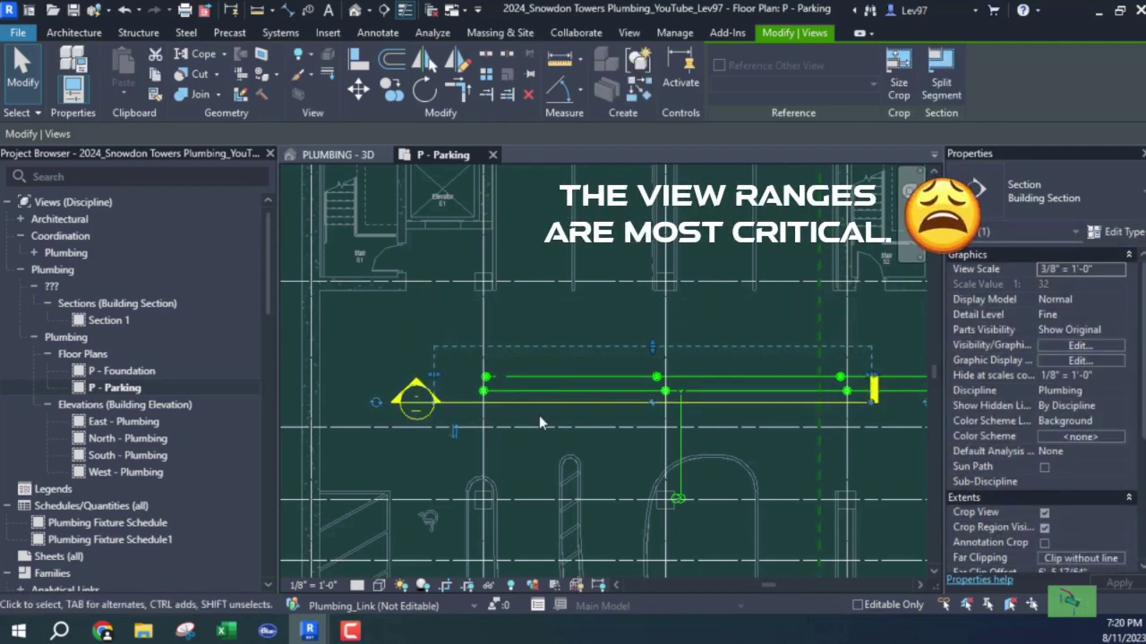
{"action": "left_click", "coordinate": [404, 345]}
{"action": "middle_click_drag", "start_coordinate": [396, 348], "coordinate": [285, 350]}
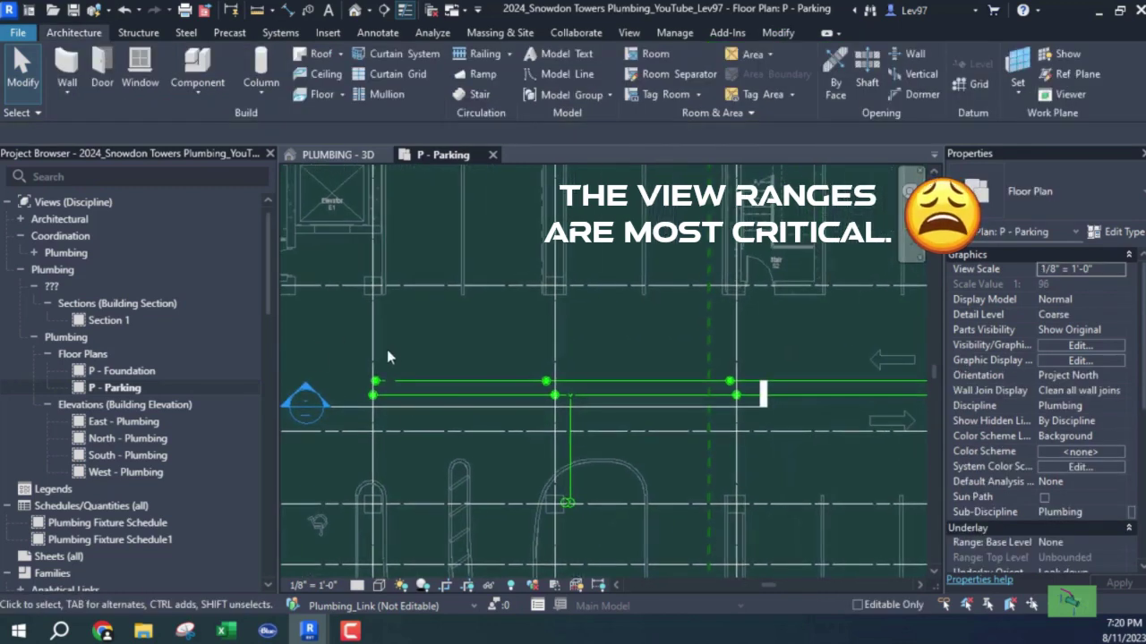
{"action": "scroll", "coordinate": [397, 356], "scroll_direction": "down", "scroll_amount": 2}
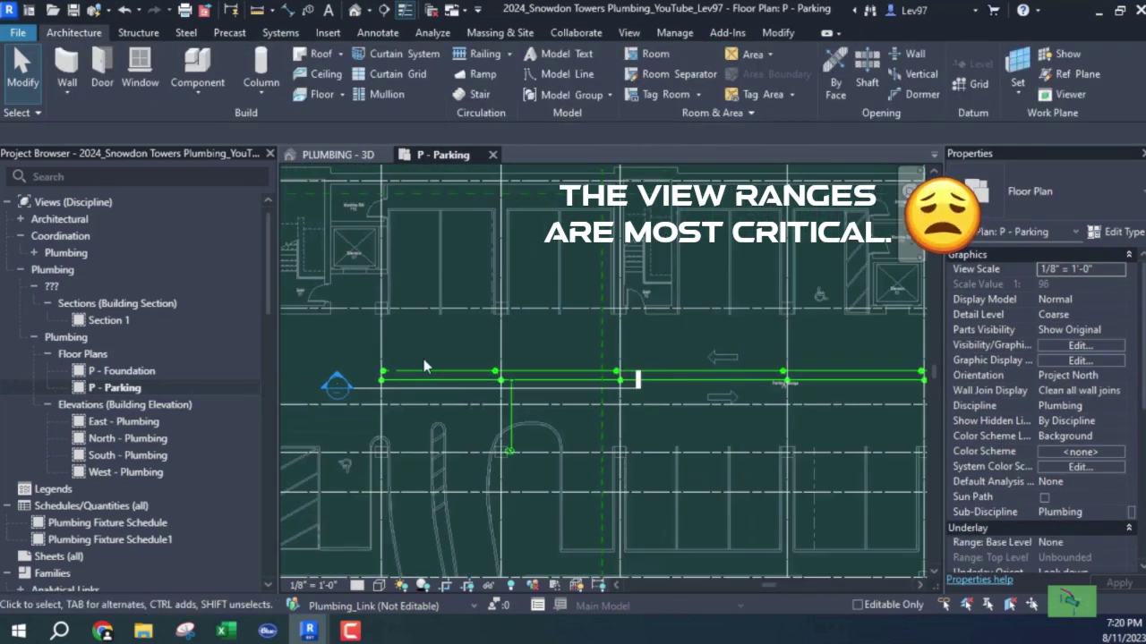
{"action": "scroll", "coordinate": [425, 358], "scroll_direction": "up", "scroll_amount": 2}
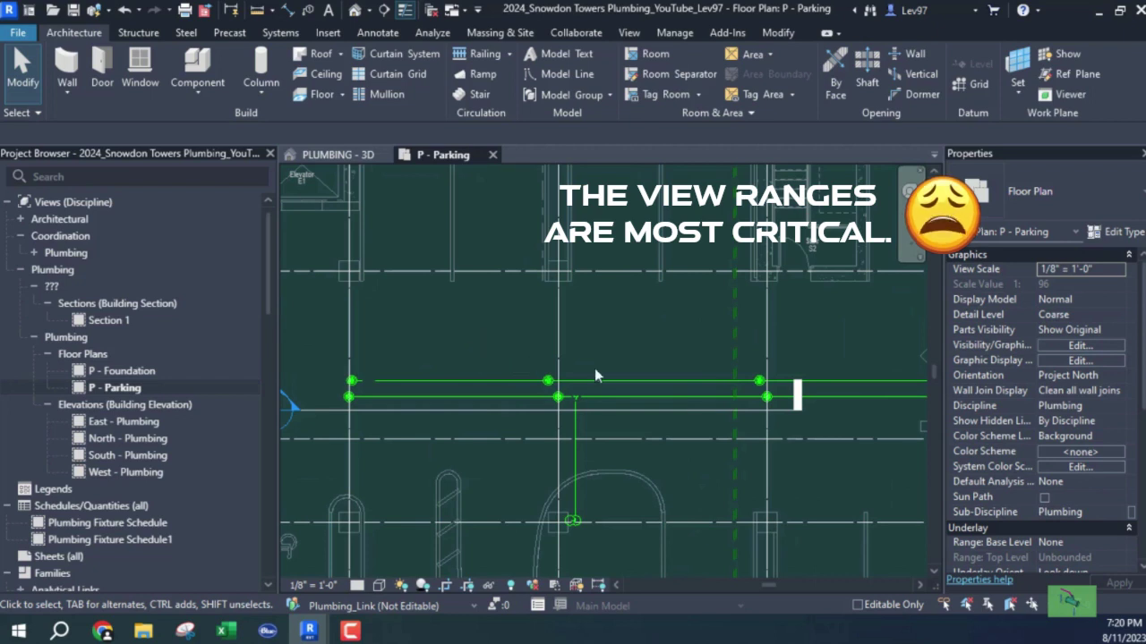
Place the Section 1 line between the two pipe runs and shorten its view depth to just past the upper run
{"action": "left_click", "coordinate": [486, 411]}
{"action": "mouse_move", "coordinate": [470, 410]}
{"action": "left_mouse_down"}
{"action": "mouse_move", "coordinate": [470, 383]}
{"action": "mouse_move", "coordinate": [470, 394]}
{"action": "left_mouse_up"}
{"action": "left_click_drag", "start_coordinate": [545, 325], "coordinate": [543, 366]}
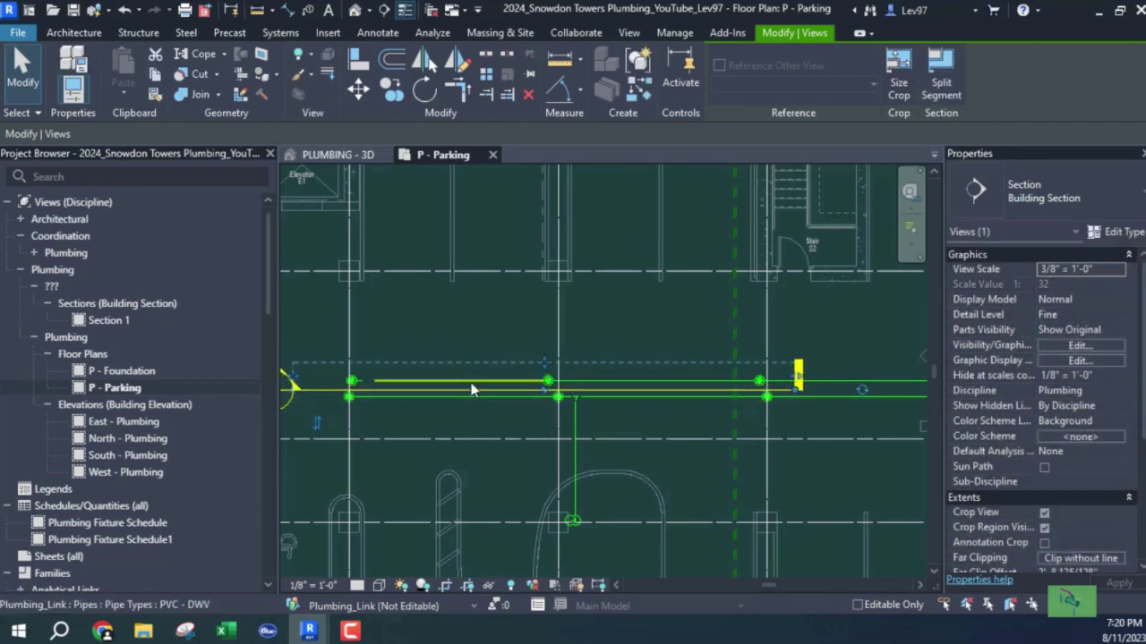
Place the Section 1 line below both pipe runs and extend its view depth to just past the upper run
{"action": "left_click_drag", "start_coordinate": [323, 391], "coordinate": [332, 417]}
{"action": "left_click_drag", "start_coordinate": [550, 384], "coordinate": [550, 364]}
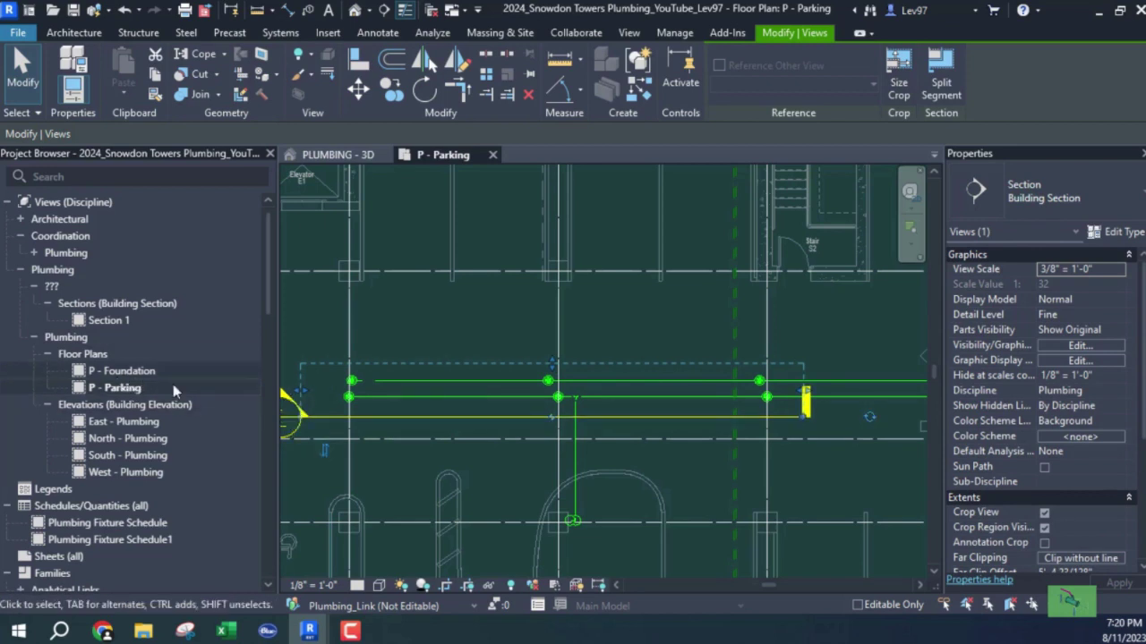
Open the P - Foundation floor plan to examine its pipe run and section line, and return to P - Parking
{"action": "left_click", "coordinate": [130, 377]}
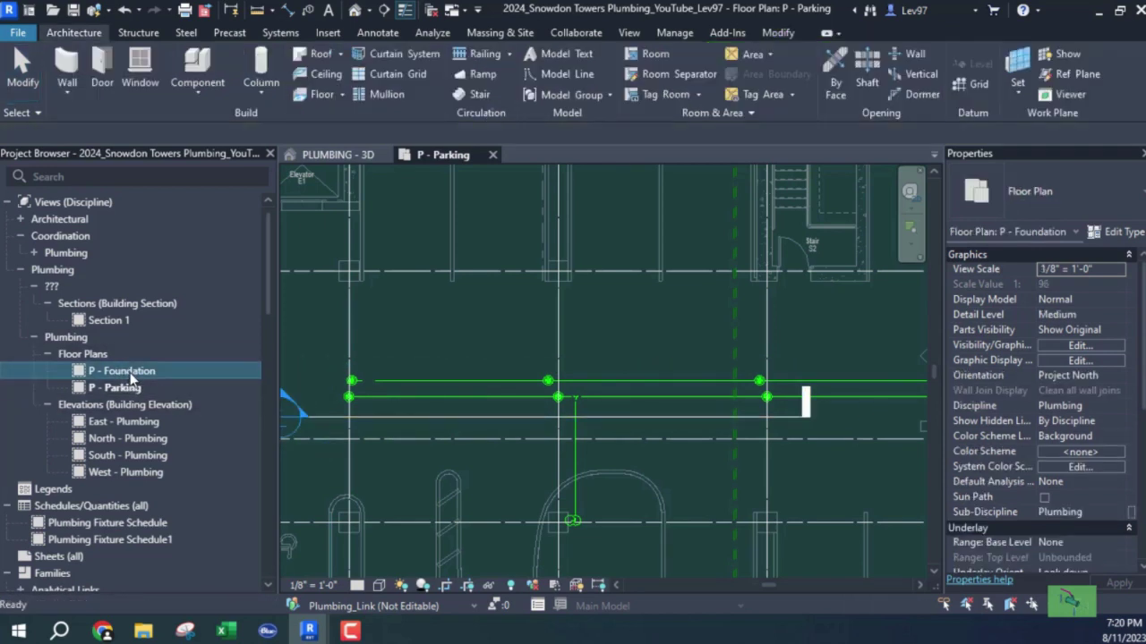
{"action": "double_click", "coordinate": [130, 374]}
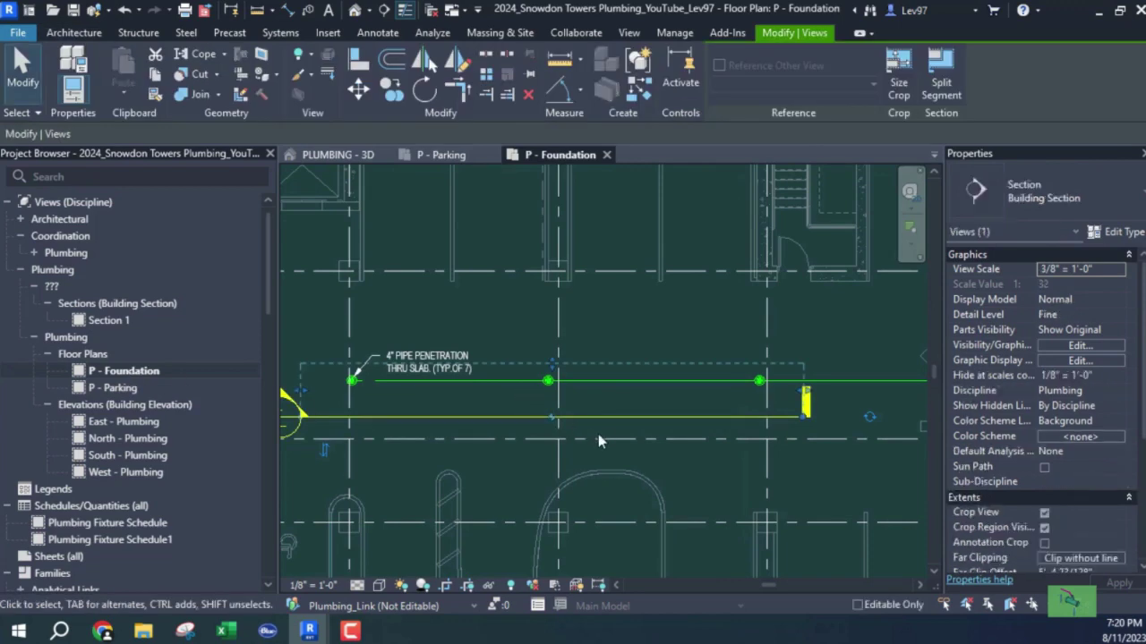
{"action": "scroll", "coordinate": [599, 439], "scroll_direction": "down", "scroll_amount": 3}
{"action": "scroll", "coordinate": [605, 451], "scroll_direction": "down", "scroll_amount": 4}
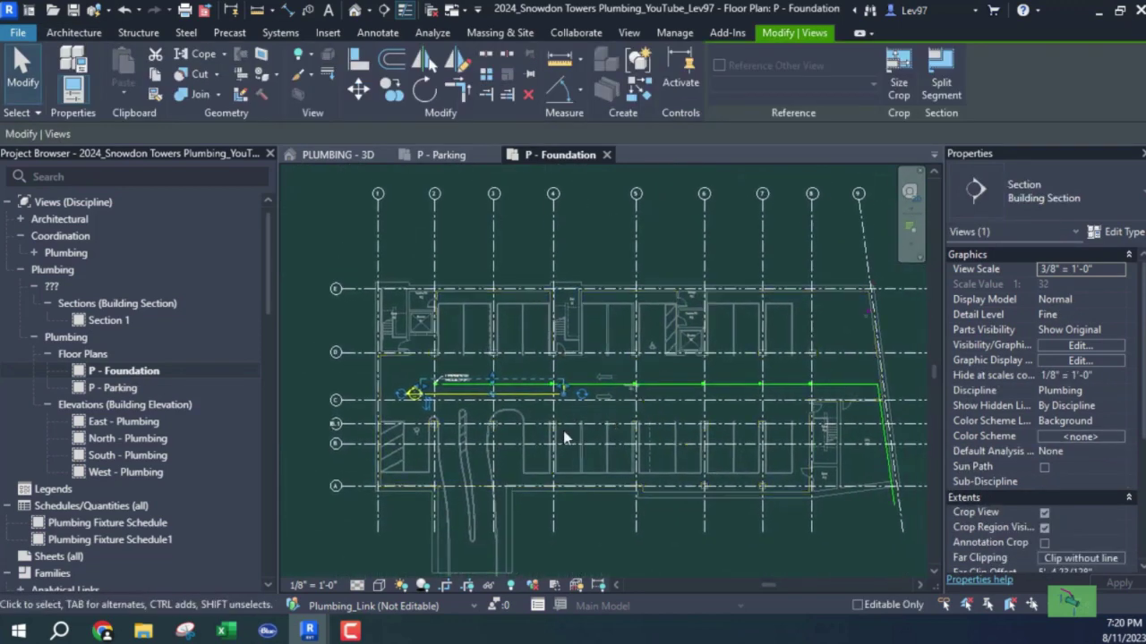
{"action": "middle_click_drag", "start_coordinate": [640, 442], "coordinate": [702, 441]}
{"action": "middle_click_drag", "start_coordinate": [646, 420], "coordinate": [555, 430]}
{"action": "scroll", "coordinate": [501, 435], "scroll_direction": "up", "scroll_amount": 2}
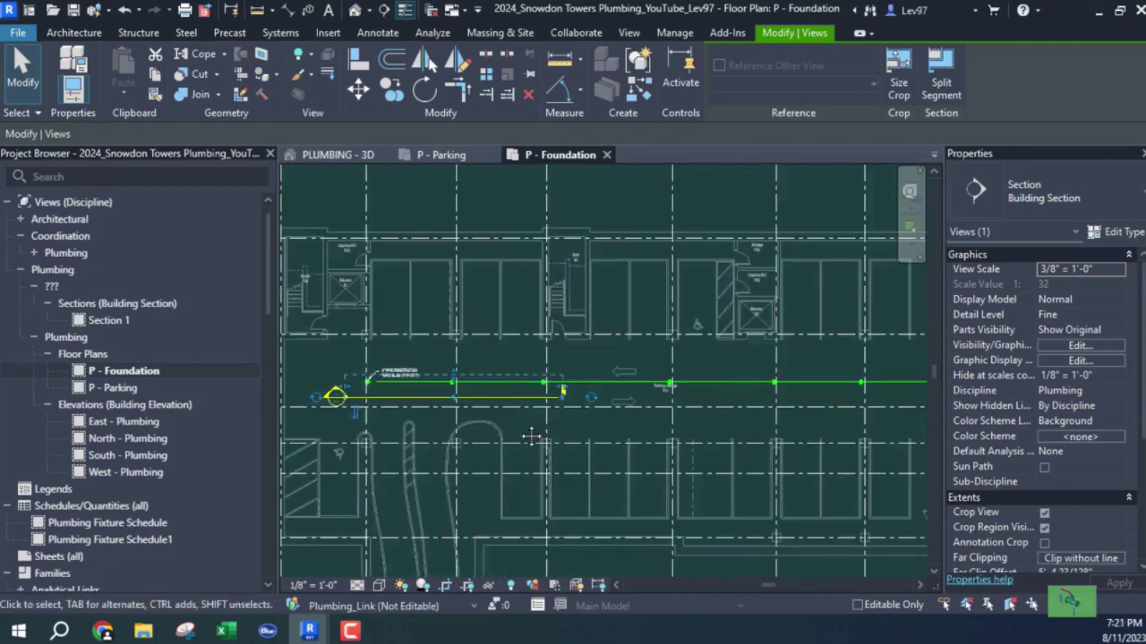
{"action": "scroll", "coordinate": [406, 430], "scroll_direction": "up", "scroll_amount": 1}
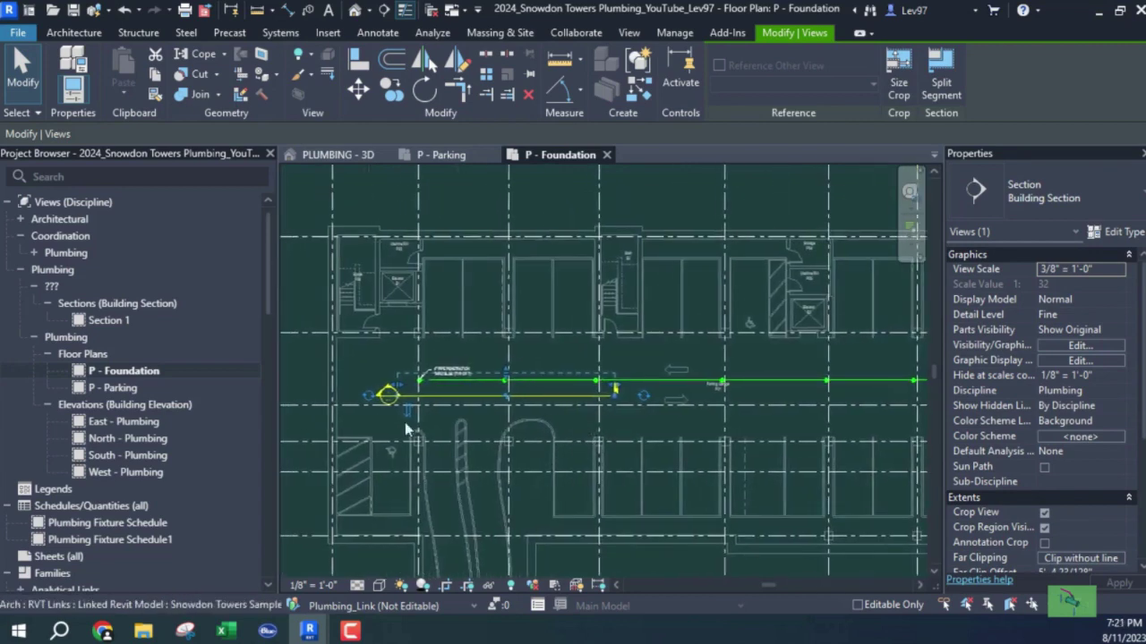
{"action": "double_click", "coordinate": [108, 388]}
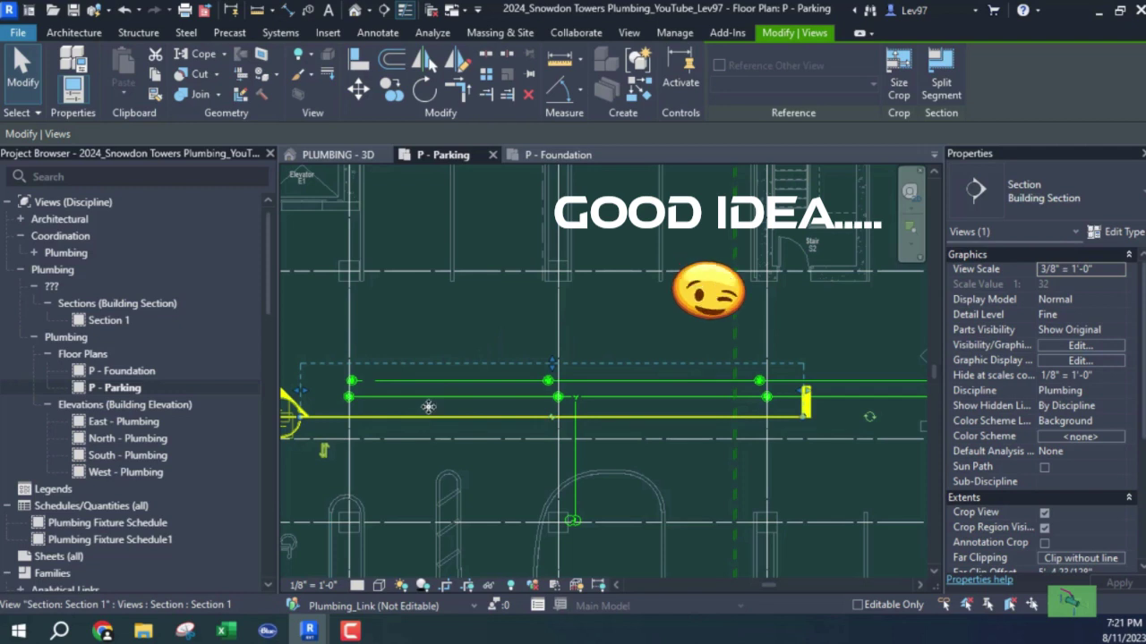
Demonstrate the section depth with the line between the pipe runs, and restore it below both, reaching past the upper run
{"action": "left_click_drag", "start_coordinate": [429, 407], "coordinate": [435, 367]}
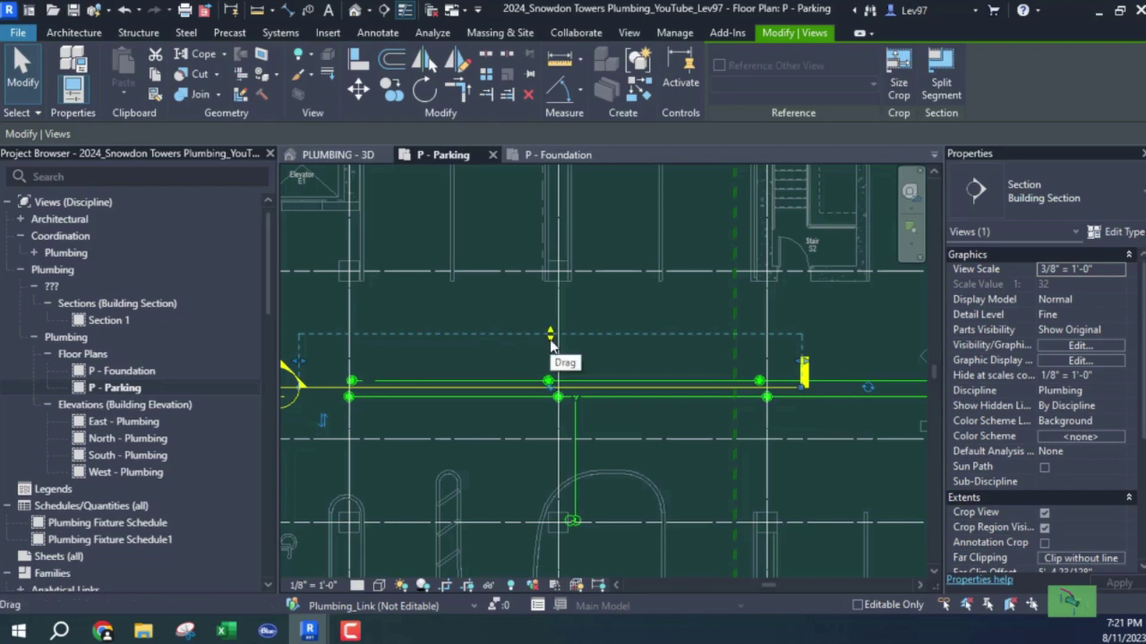
{"action": "left_click_drag", "start_coordinate": [551, 342], "coordinate": [553, 367]}
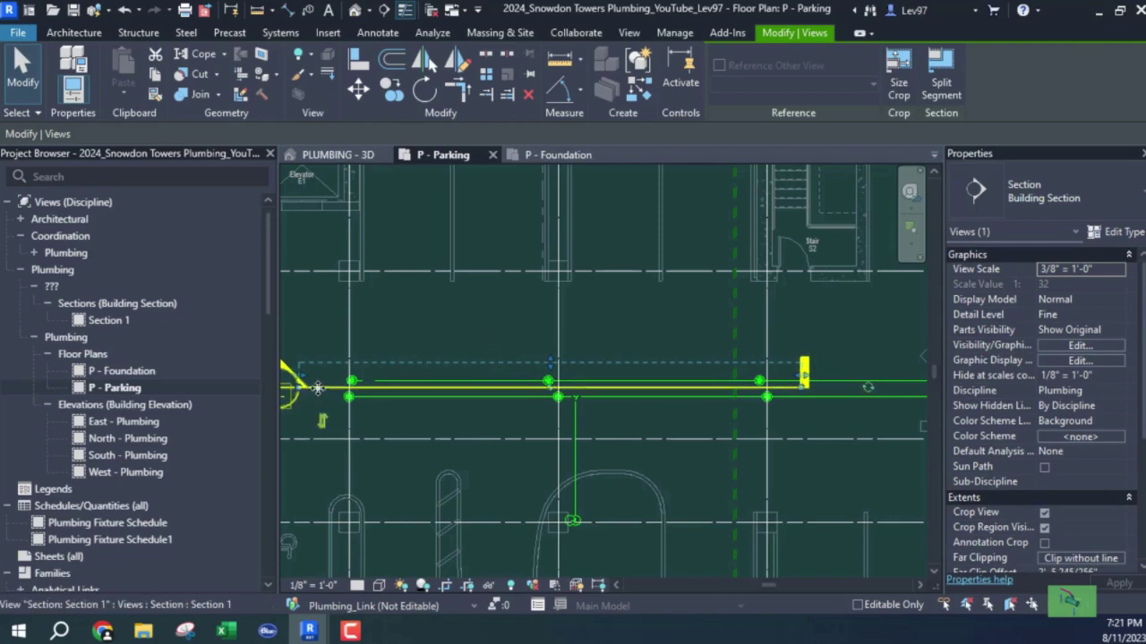
{"action": "left_click_drag", "start_coordinate": [311, 386], "coordinate": [332, 427]}
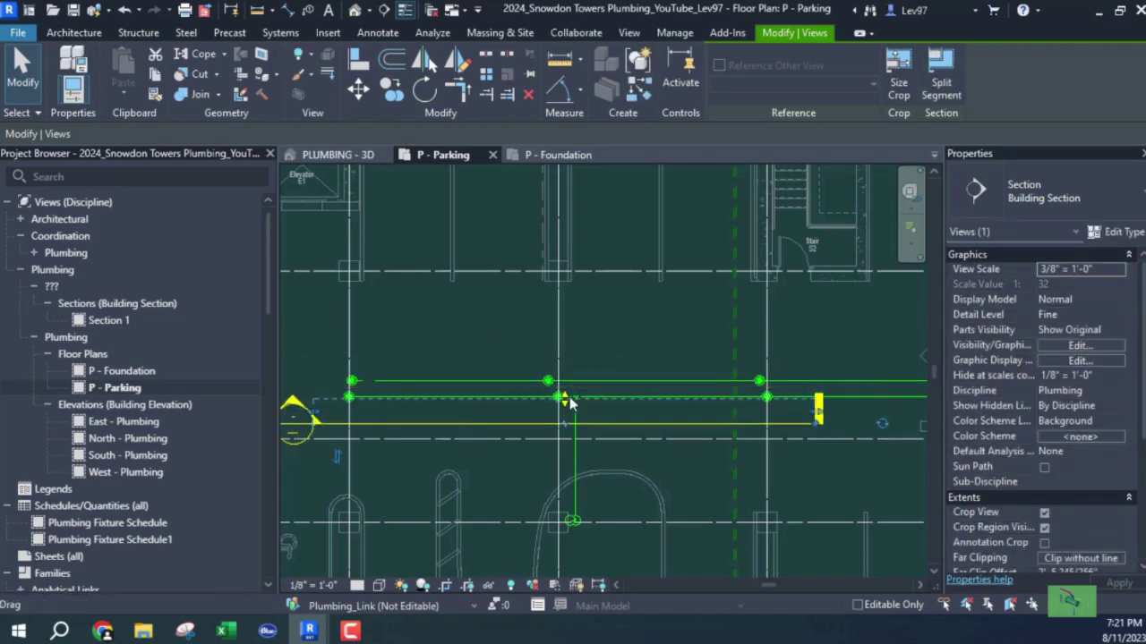
{"action": "left_click_drag", "start_coordinate": [565, 396], "coordinate": [566, 361]}
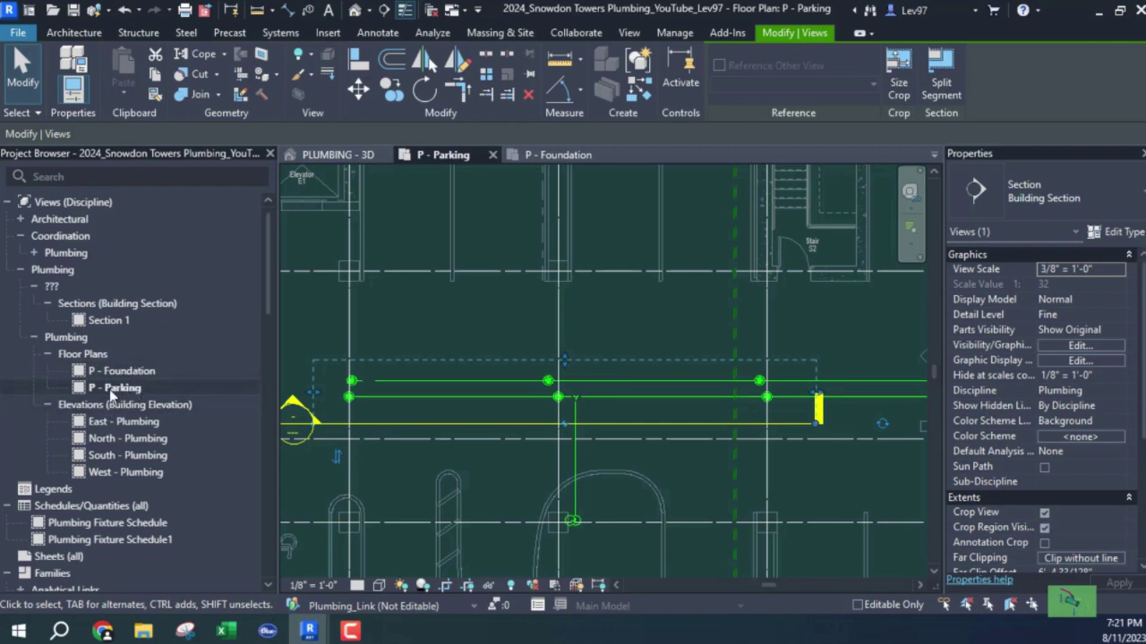
{"action": "left_click", "coordinate": [112, 391]}
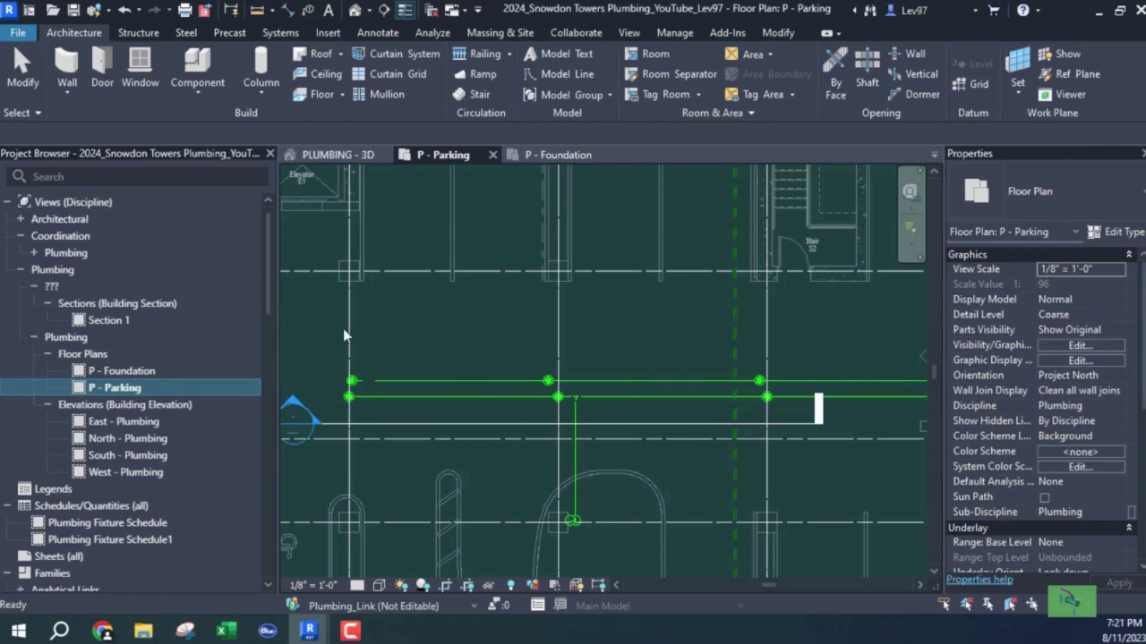
{"action": "left_click", "coordinate": [124, 370]}
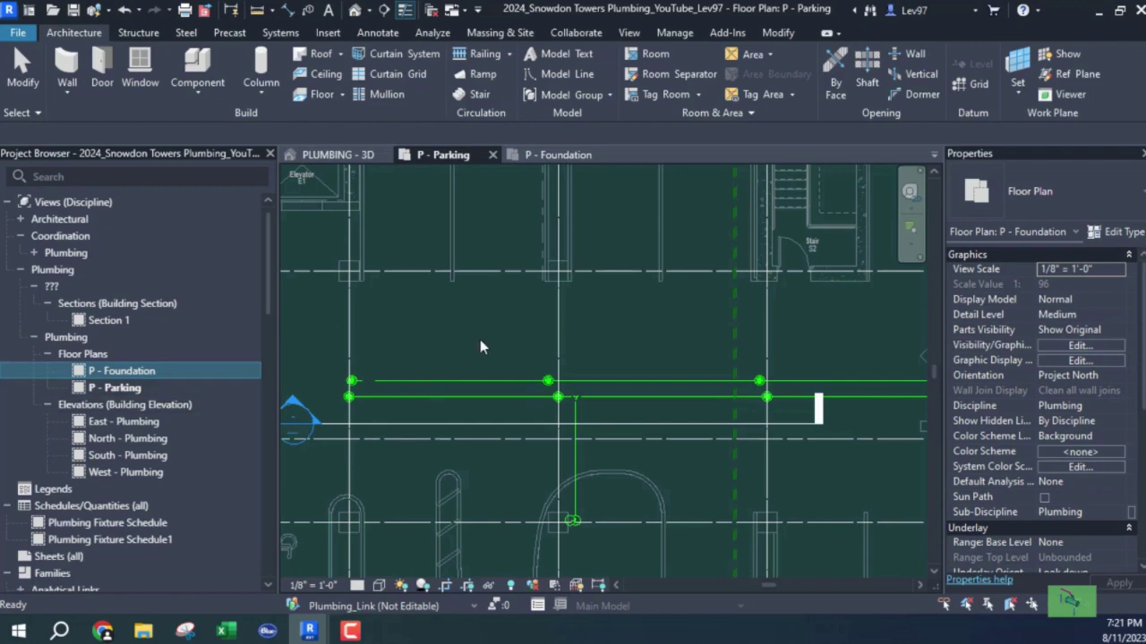
{"action": "scroll", "coordinate": [480, 339], "scroll_direction": "down", "scroll_amount": 5}
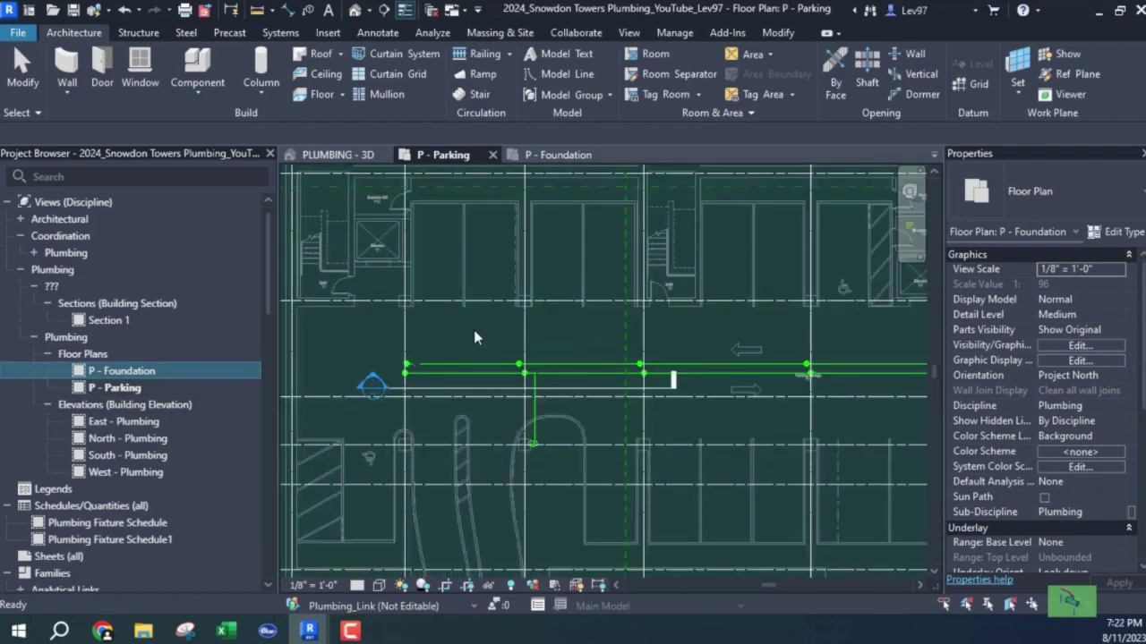
{"action": "scroll", "coordinate": [473, 358], "scroll_direction": "up", "scroll_amount": 3}
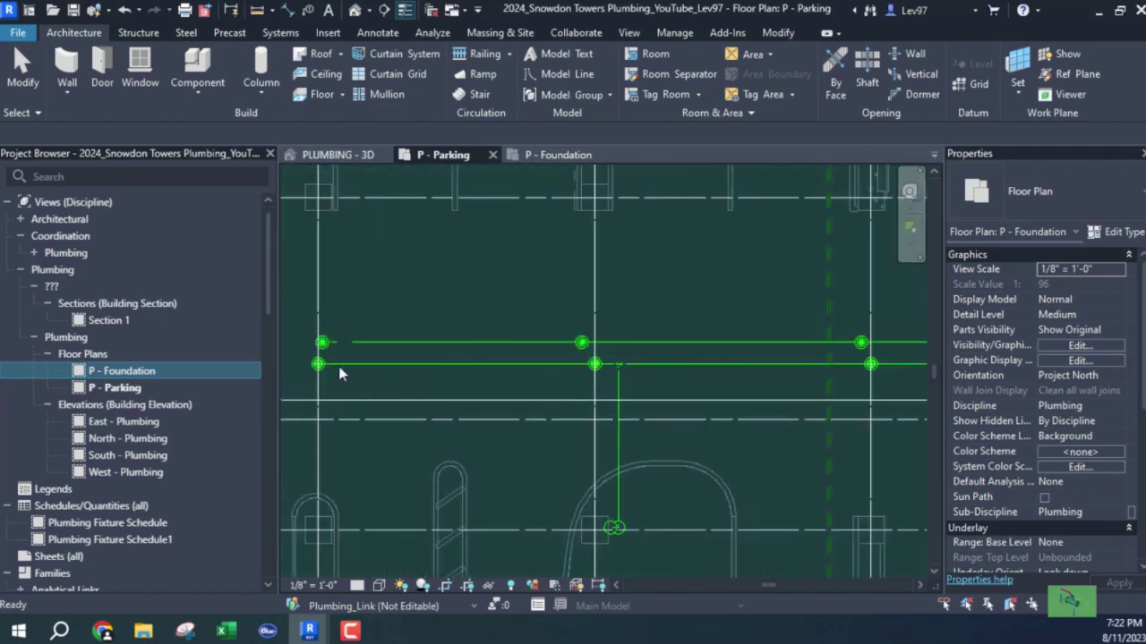
Hide the Snowdon Towers Sample Plumbing.rvt link in P - Parking to check the remaining pipe run, and undo the hiding
{"action": "left_click", "coordinate": [483, 286]}
{"action": "key", "text": "v"}
{"action": "key", "text": "v"}
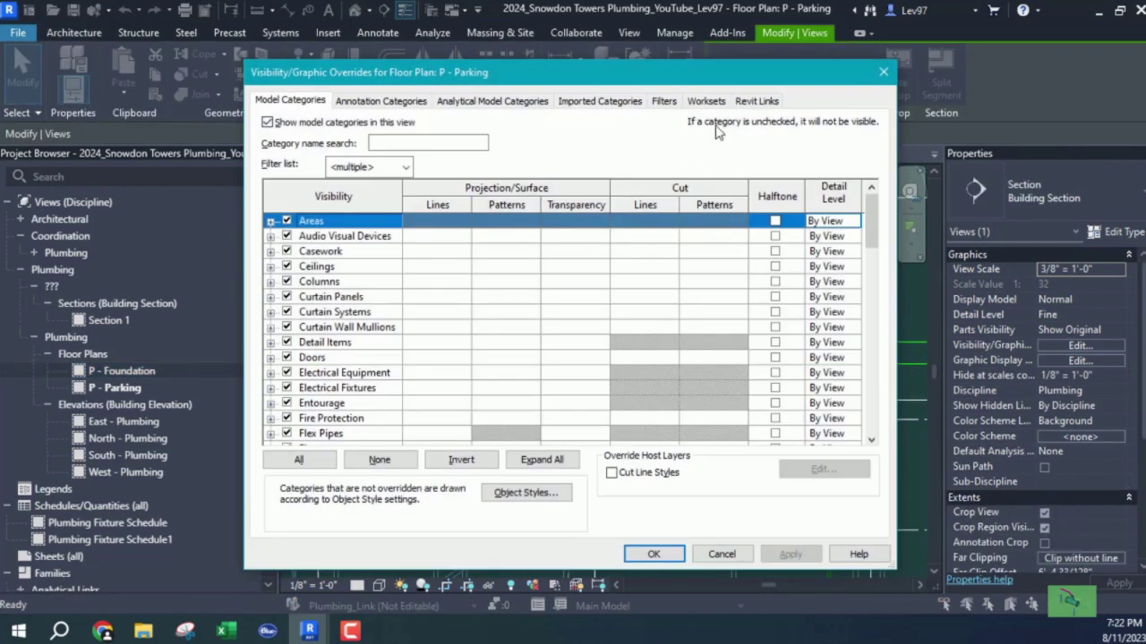
{"action": "left_click", "coordinate": [756, 100]}
{"action": "left_click", "coordinate": [284, 191]}
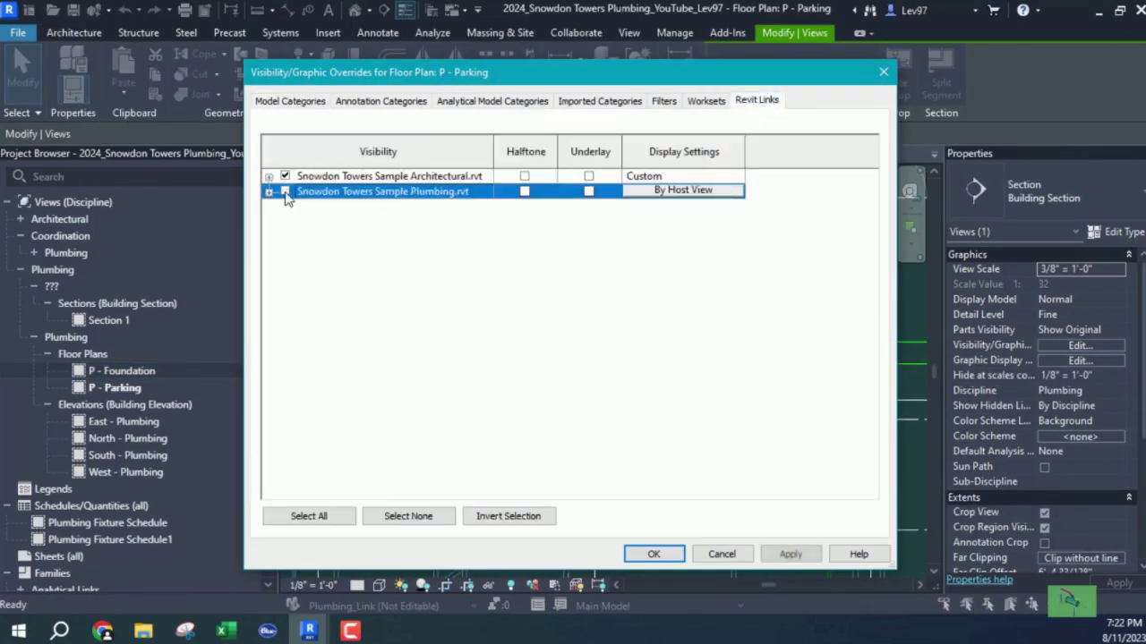
{"action": "left_click", "coordinate": [654, 555]}
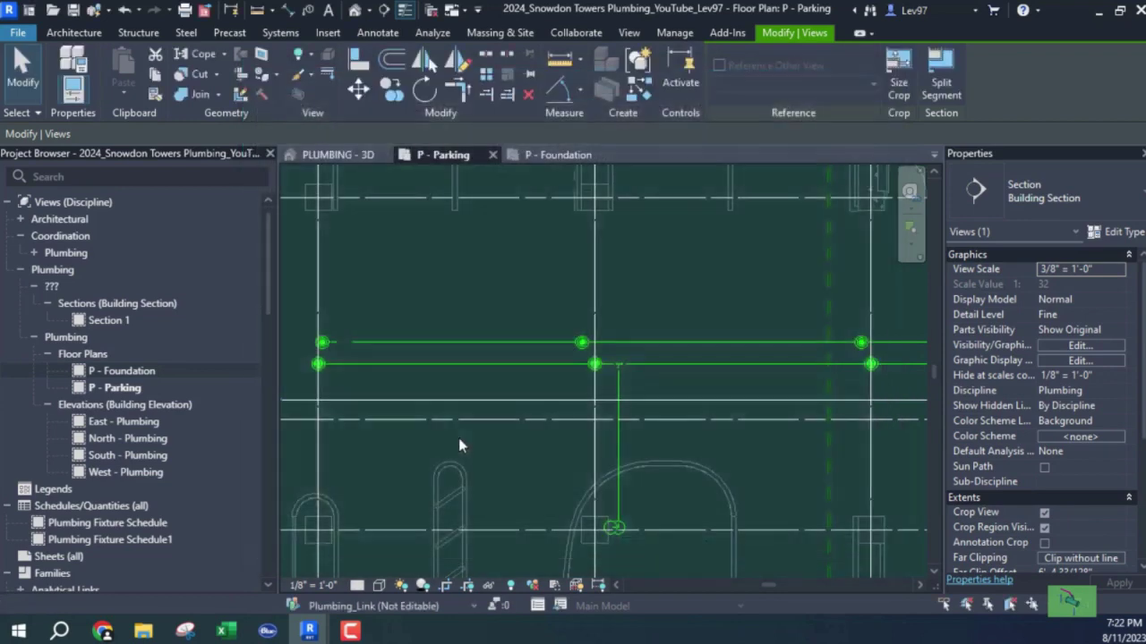
{"action": "left_click", "coordinate": [461, 440]}
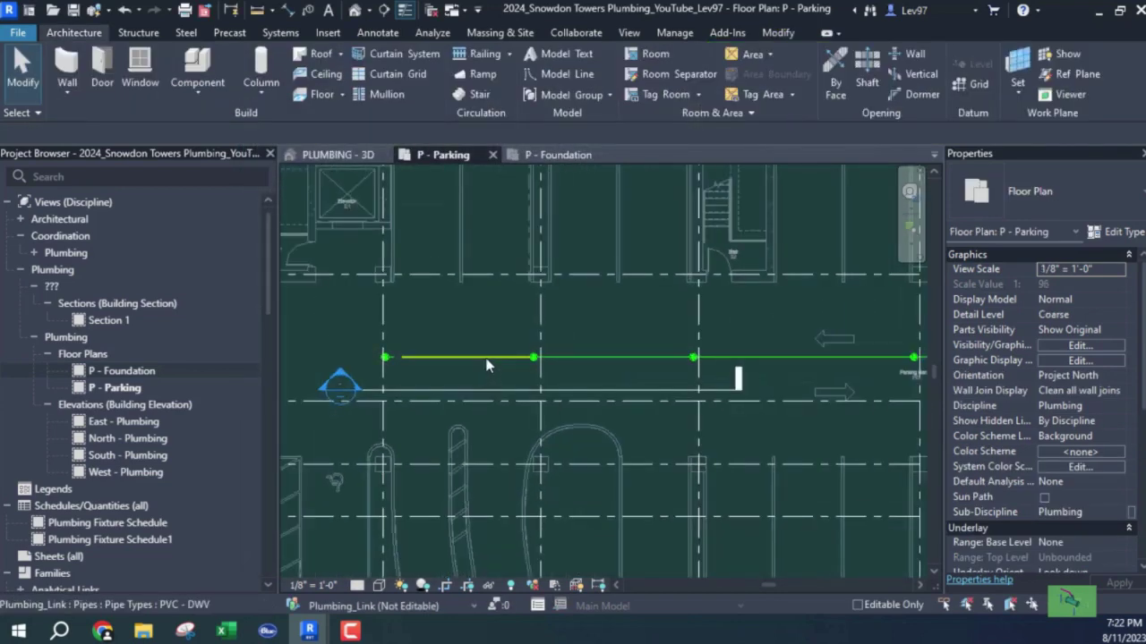
{"action": "left_click", "coordinate": [488, 364]}
{"action": "left_click", "coordinate": [413, 417]}
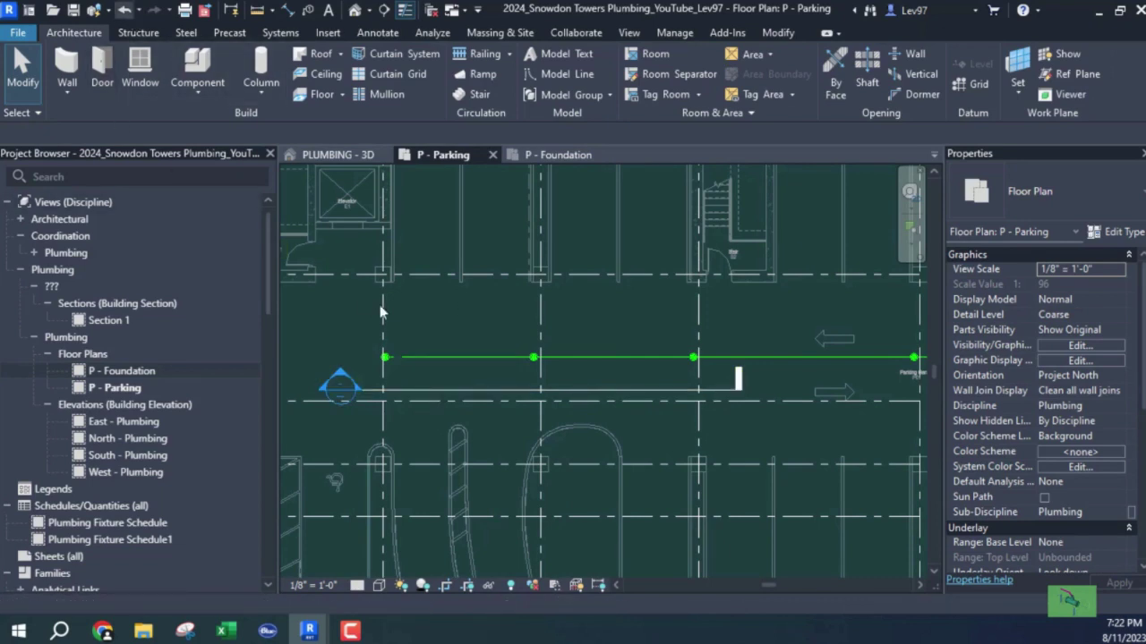
Open the architectural L1 - Block 35 floor plan to examine its level, and close it to return to P - Parking
{"action": "scroll", "coordinate": [396, 404], "scroll_direction": "up", "scroll_amount": 2}
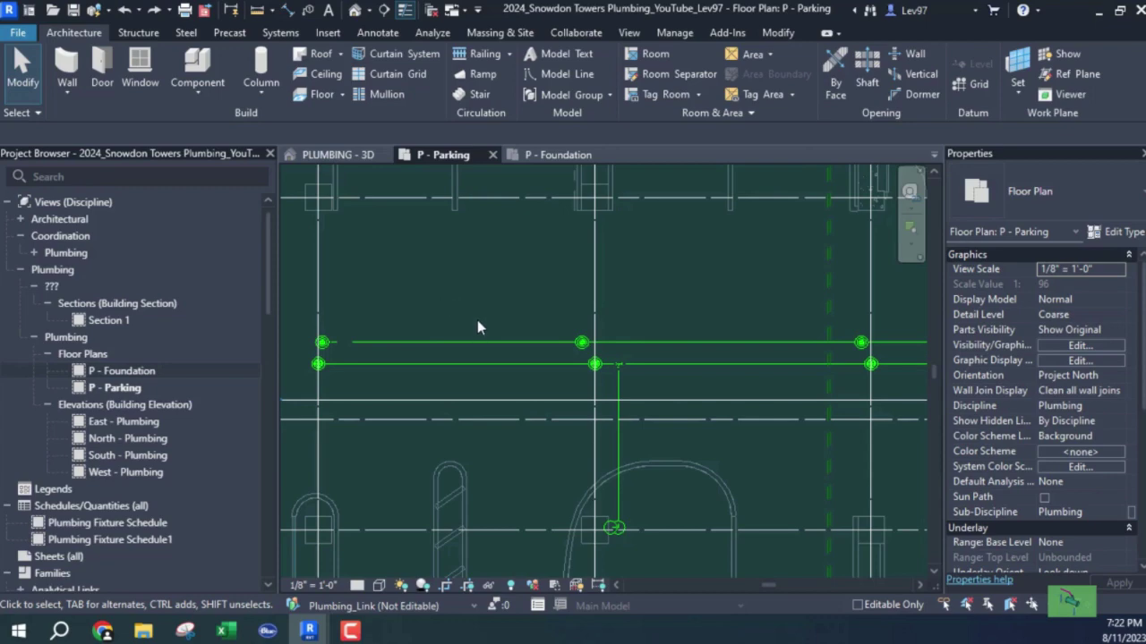
{"action": "scroll", "coordinate": [445, 301], "scroll_direction": "down", "scroll_amount": 3}
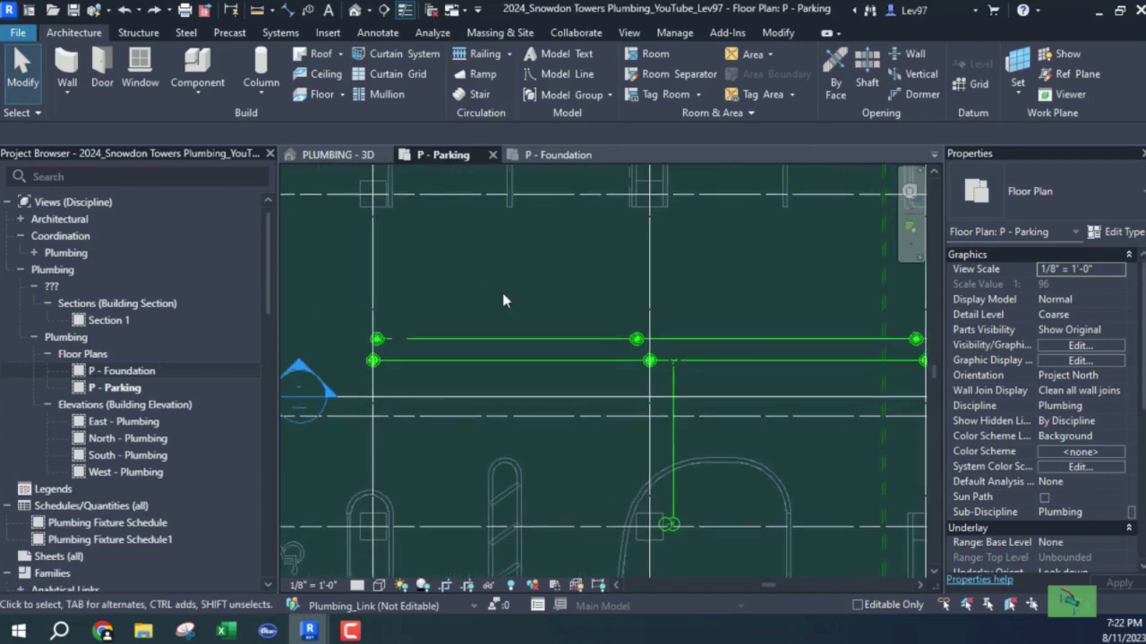
{"action": "middle_click_drag", "start_coordinate": [575, 280], "coordinate": [452, 340]}
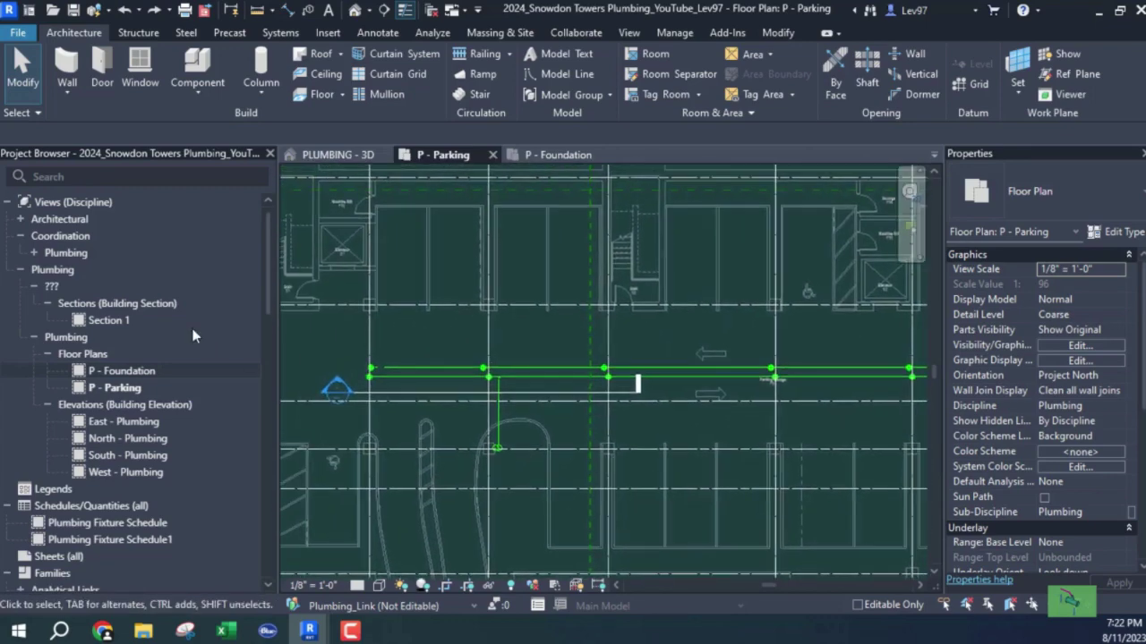
{"action": "left_click", "coordinate": [20, 221]}
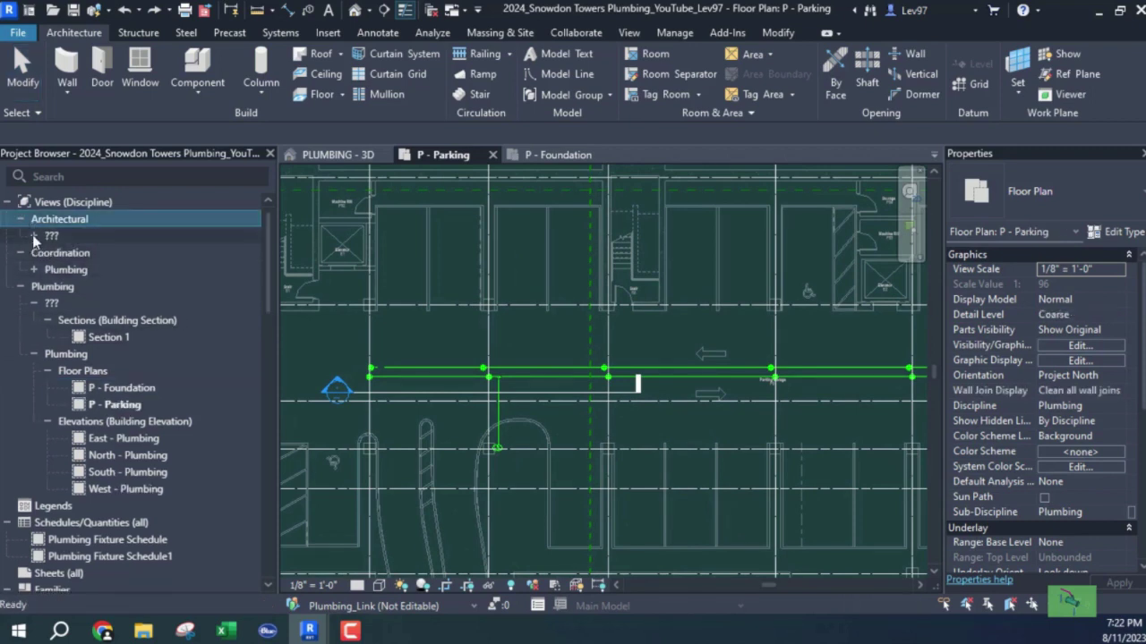
{"action": "left_click", "coordinate": [33, 236]}
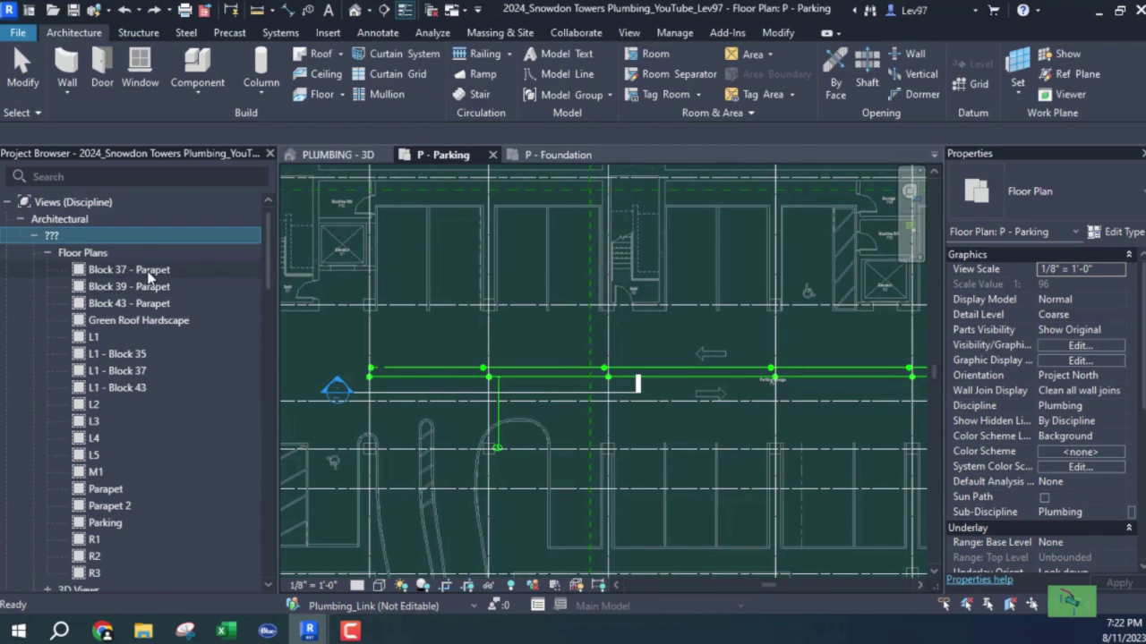
{"action": "double_click", "coordinate": [129, 354]}
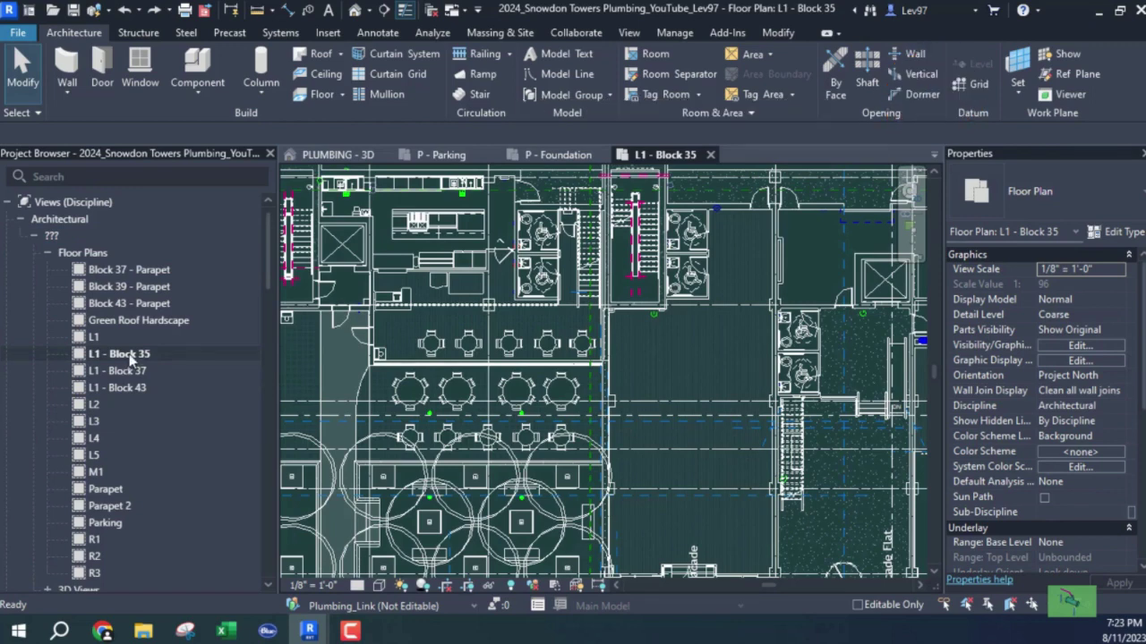
{"action": "left_click", "coordinate": [710, 155]}
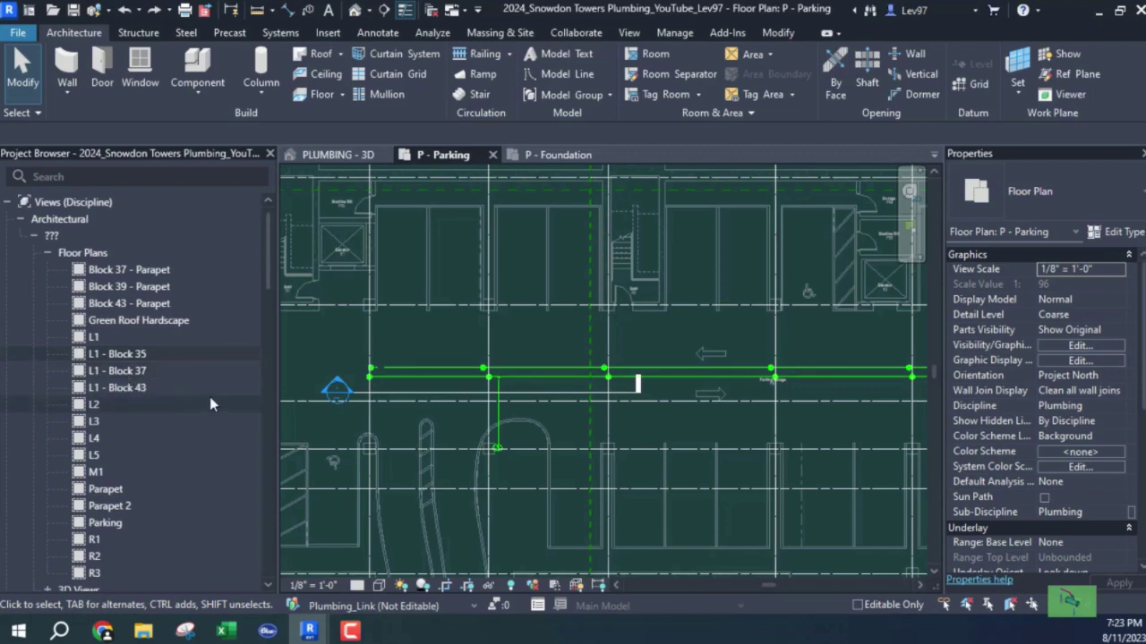
Close the P - Foundation floor plan and keep P - Parking open
{"action": "scroll", "coordinate": [562, 362], "scroll_direction": "down", "scroll_amount": 3}
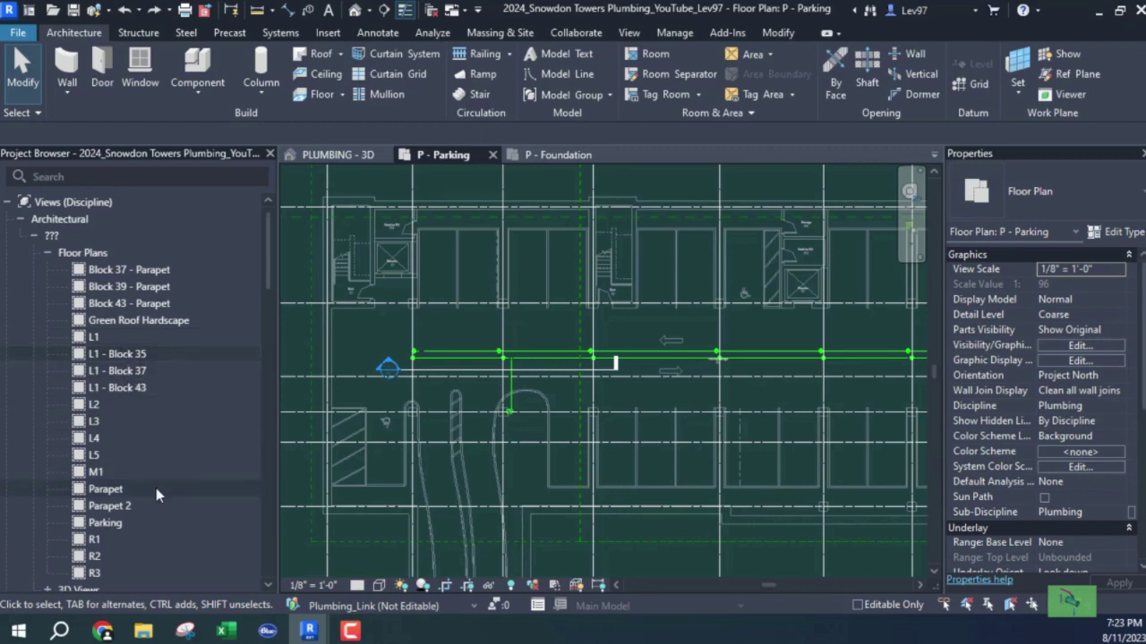
{"action": "scroll", "coordinate": [156, 487], "scroll_direction": "down", "scroll_amount": 3}
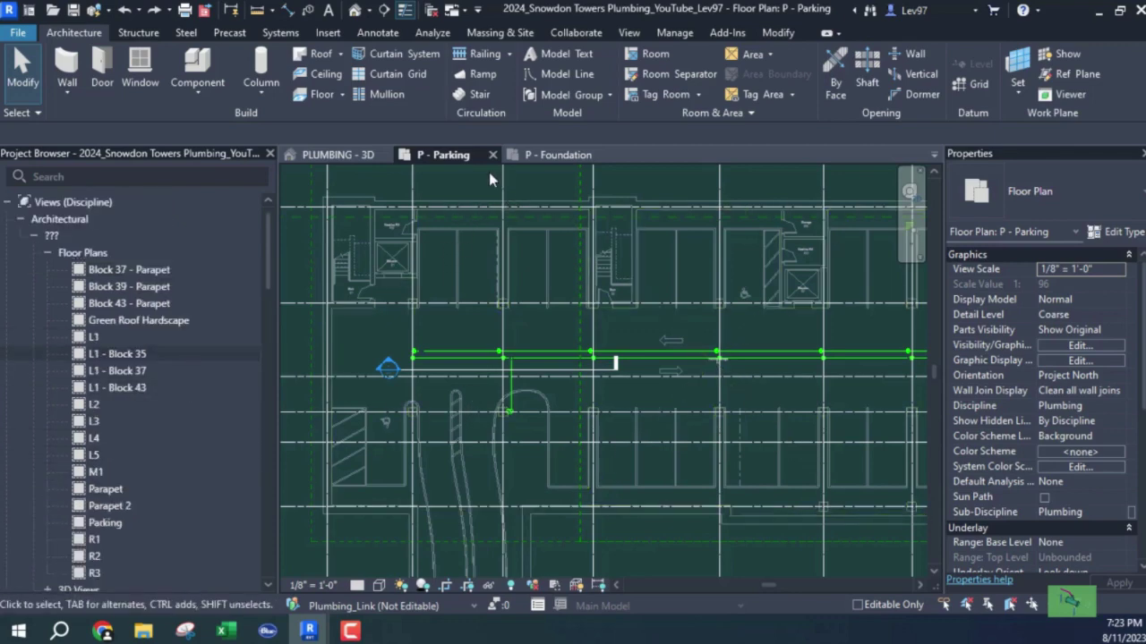
{"action": "left_click", "coordinate": [539, 154]}
{"action": "left_click", "coordinate": [607, 154]}
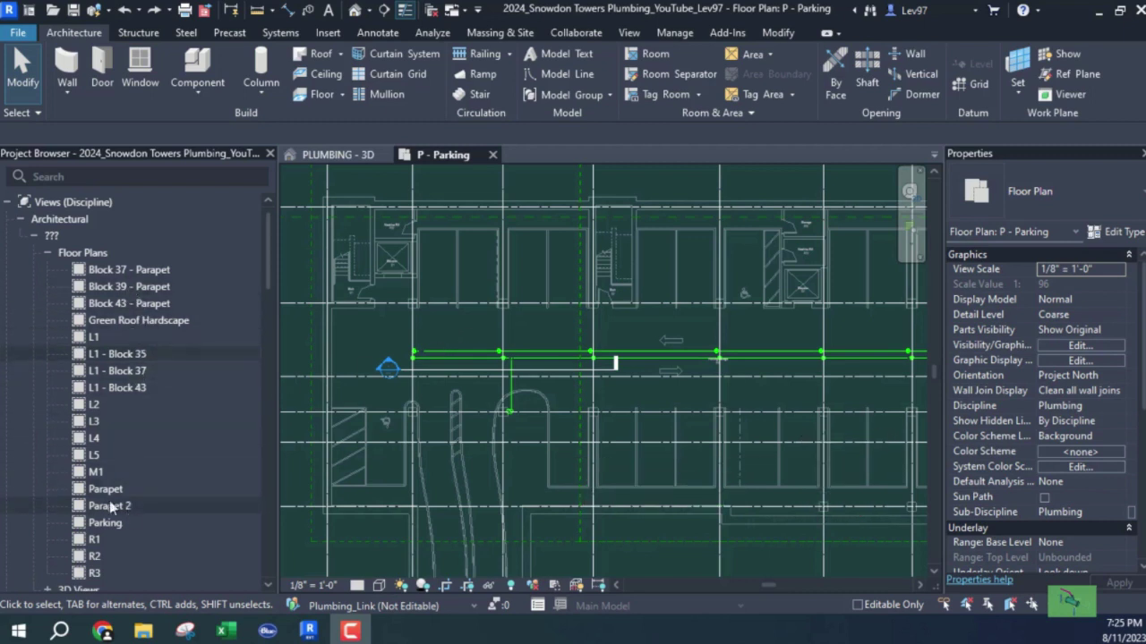
Review the visibility and display settings of the linked Revit models in the P - Parking floor plan
{"action": "scroll", "coordinate": [130, 504], "scroll_direction": "down", "scroll_amount": 3}
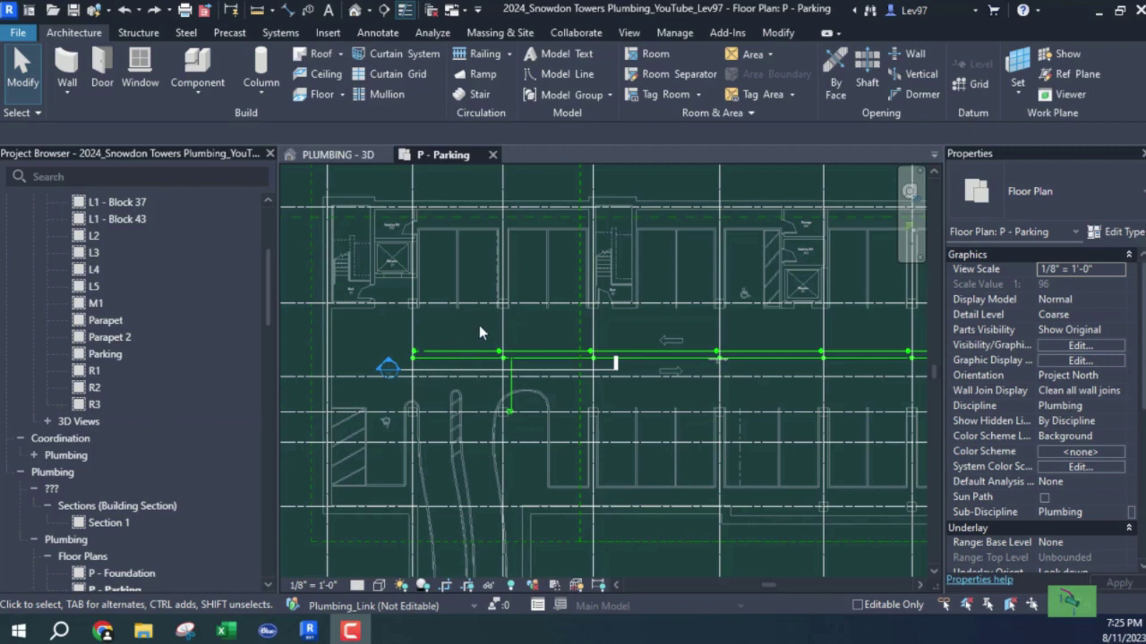
{"action": "key", "text": "v"}
{"action": "key", "text": "g"}
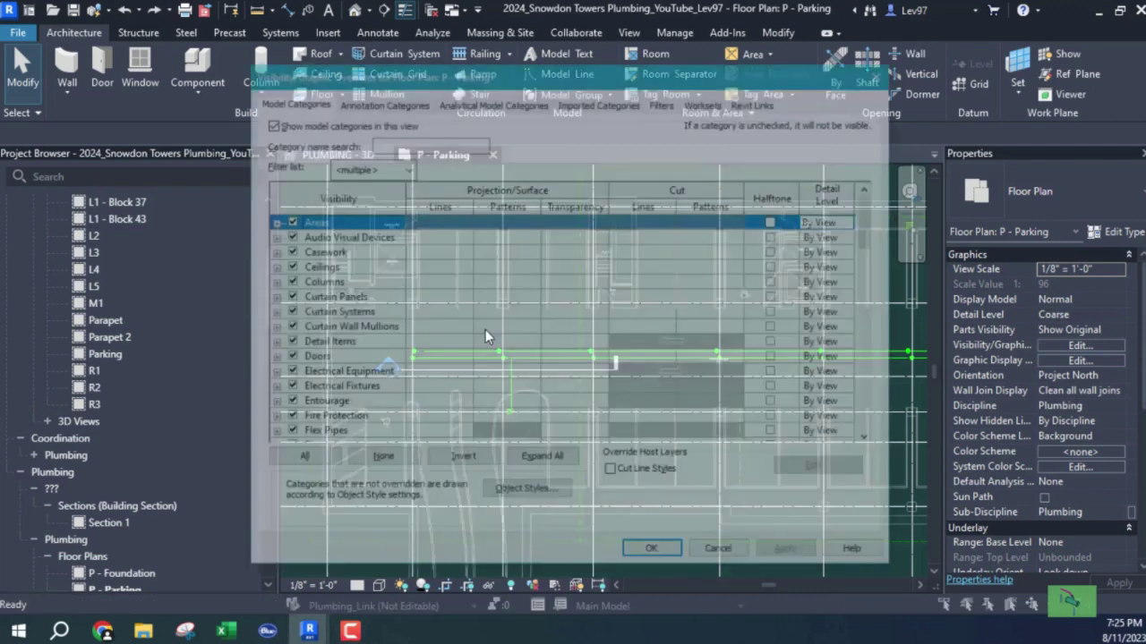
{"action": "left_click", "coordinate": [756, 102]}
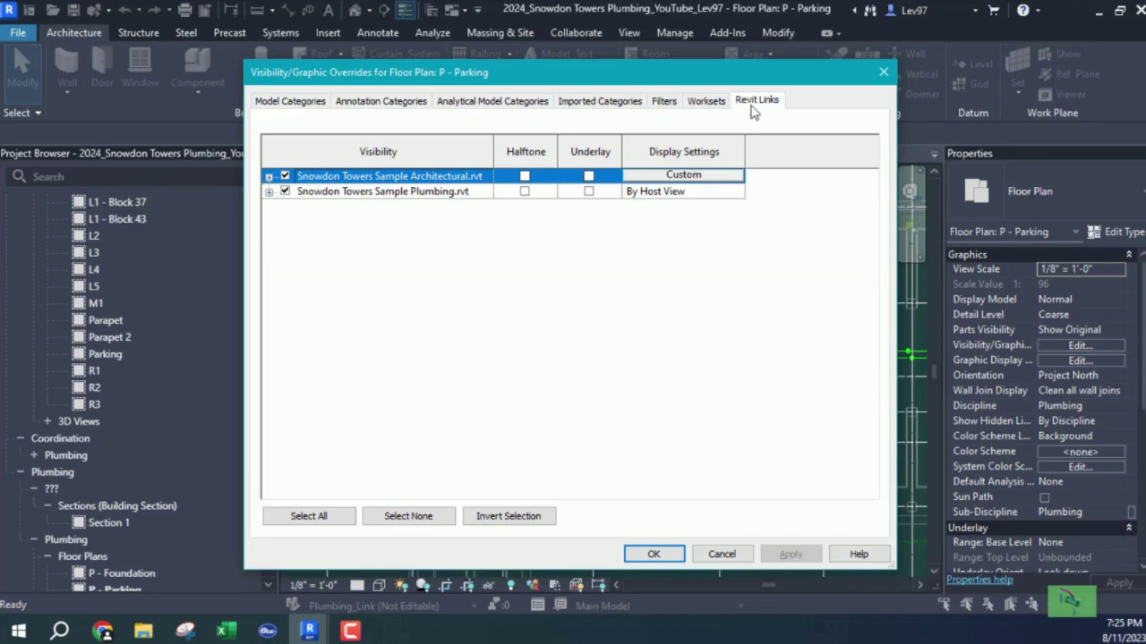
{"action": "left_click", "coordinate": [653, 554]}
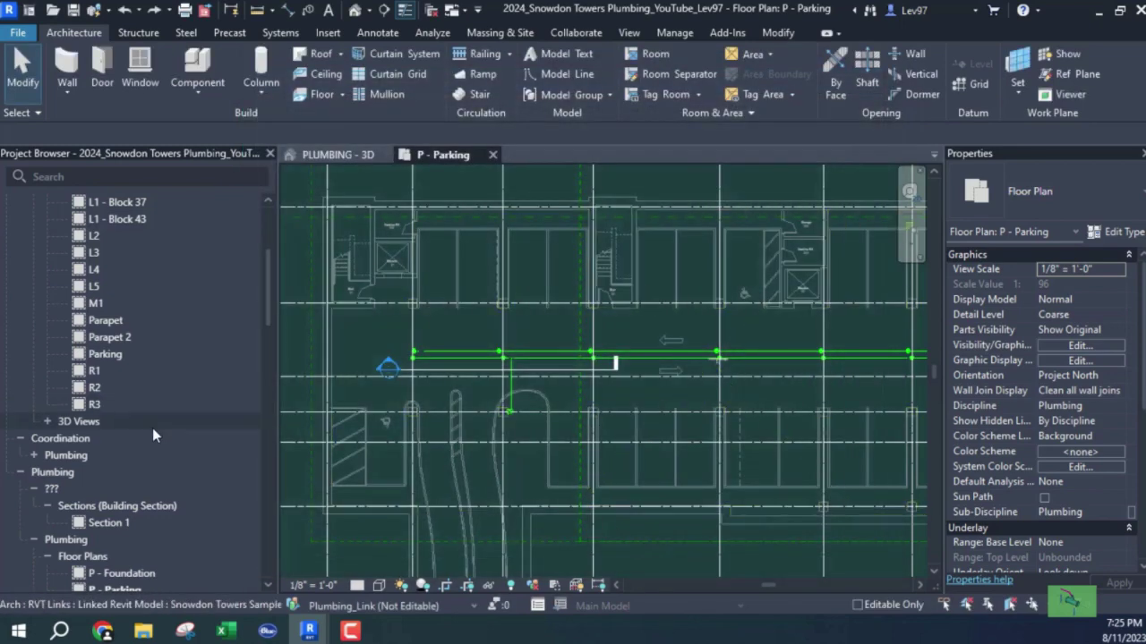
Open the PLUMBING - 3D view and make the Snowdon Towers Sample Plumbing.rvt link visible in it
{"action": "left_click", "coordinate": [48, 422]}
{"action": "double_click", "coordinate": [103, 439]}
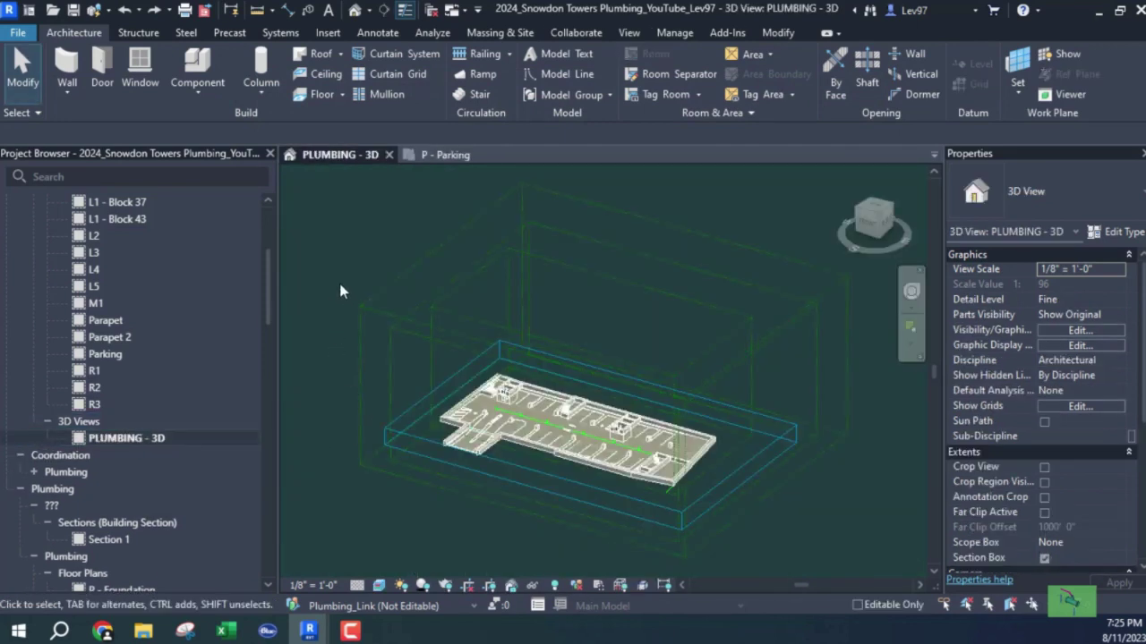
{"action": "key", "text": "v"}
{"action": "key", "text": "g"}
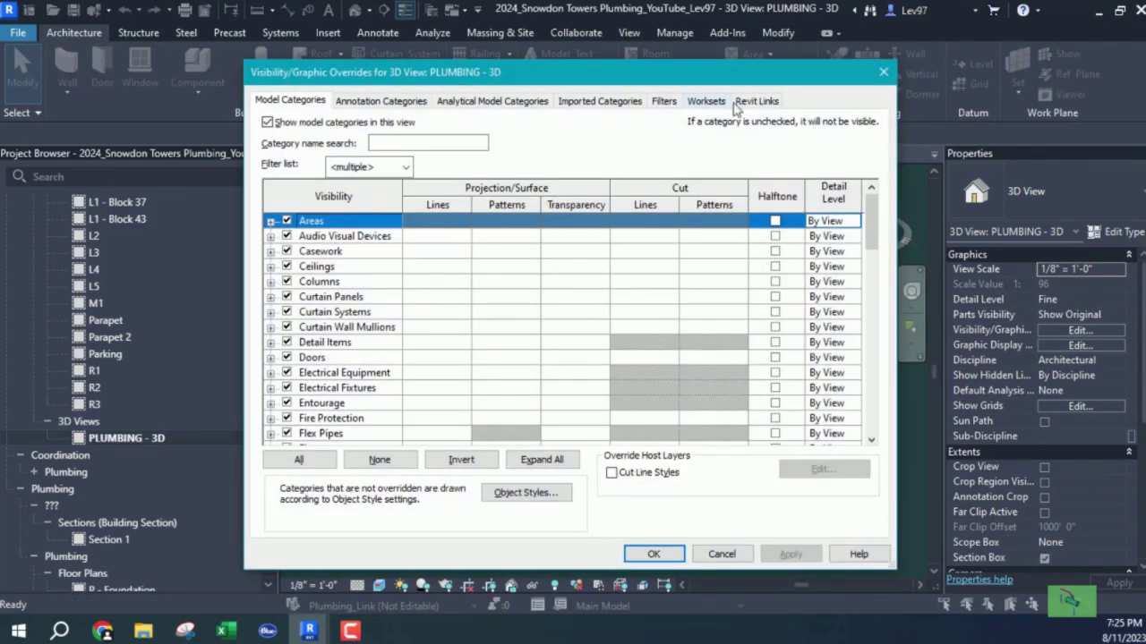
{"action": "left_click", "coordinate": [754, 102]}
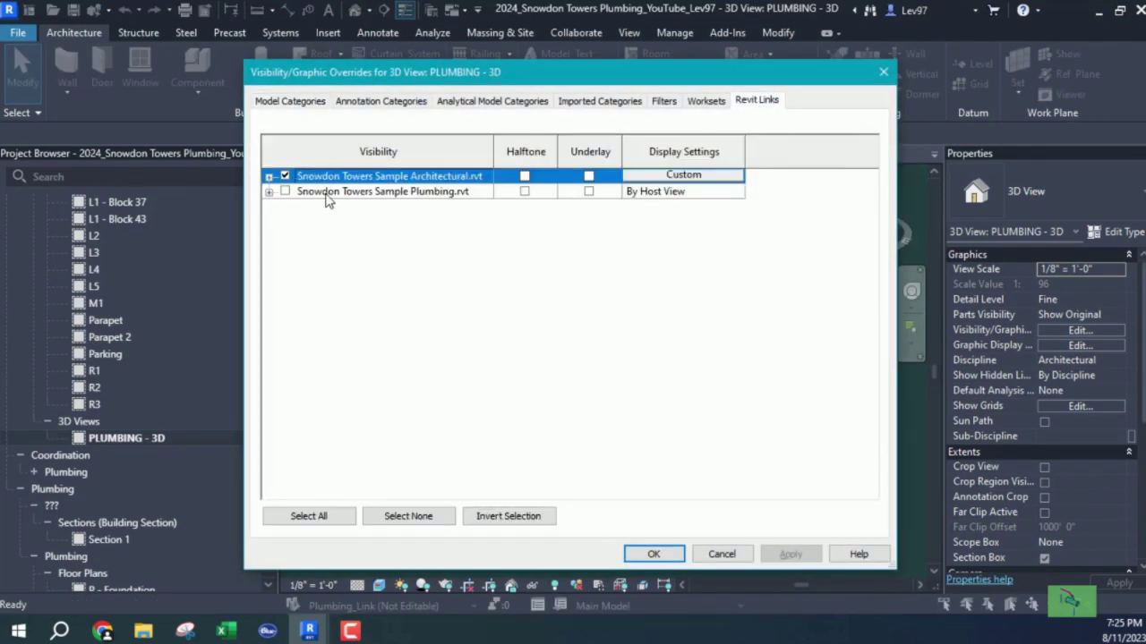
{"action": "left_click", "coordinate": [285, 192]}
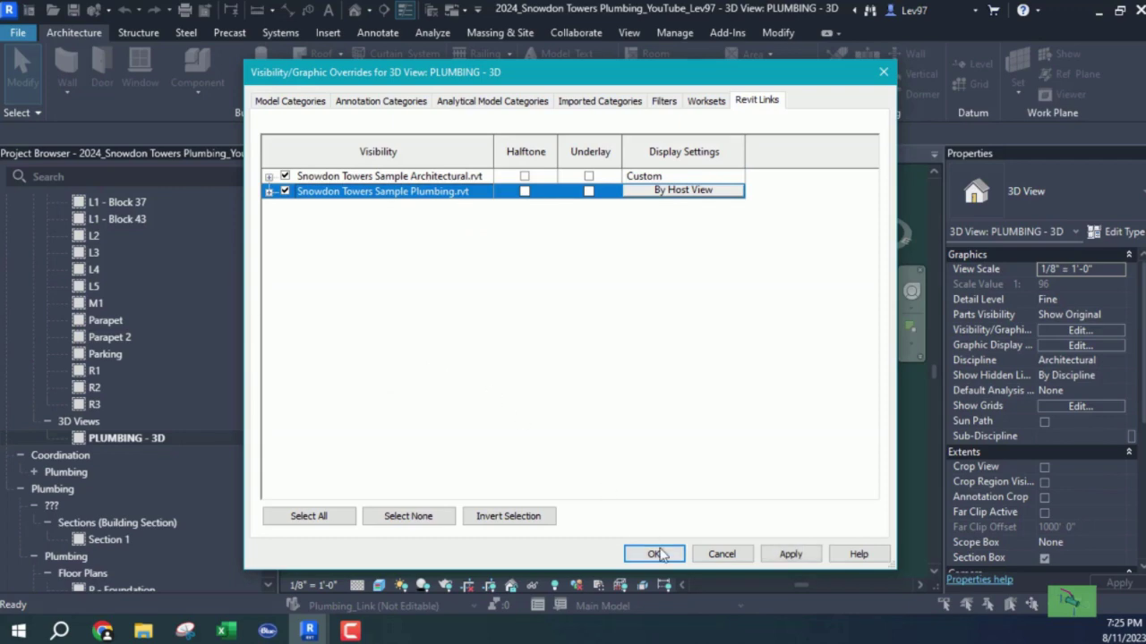
{"action": "left_click", "coordinate": [656, 554]}
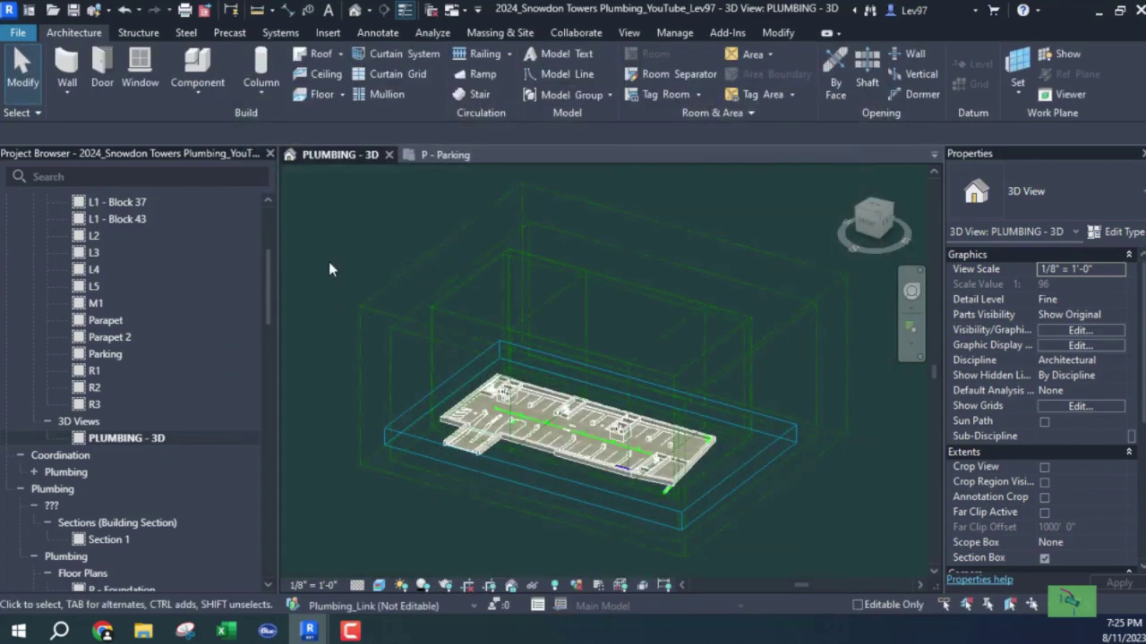
Examine the extents of the linked plumbing and architectural models around the parking level in the 3D view
{"action": "middle_click_drag", "start_coordinate": [352, 283], "coordinate": [355, 287]}
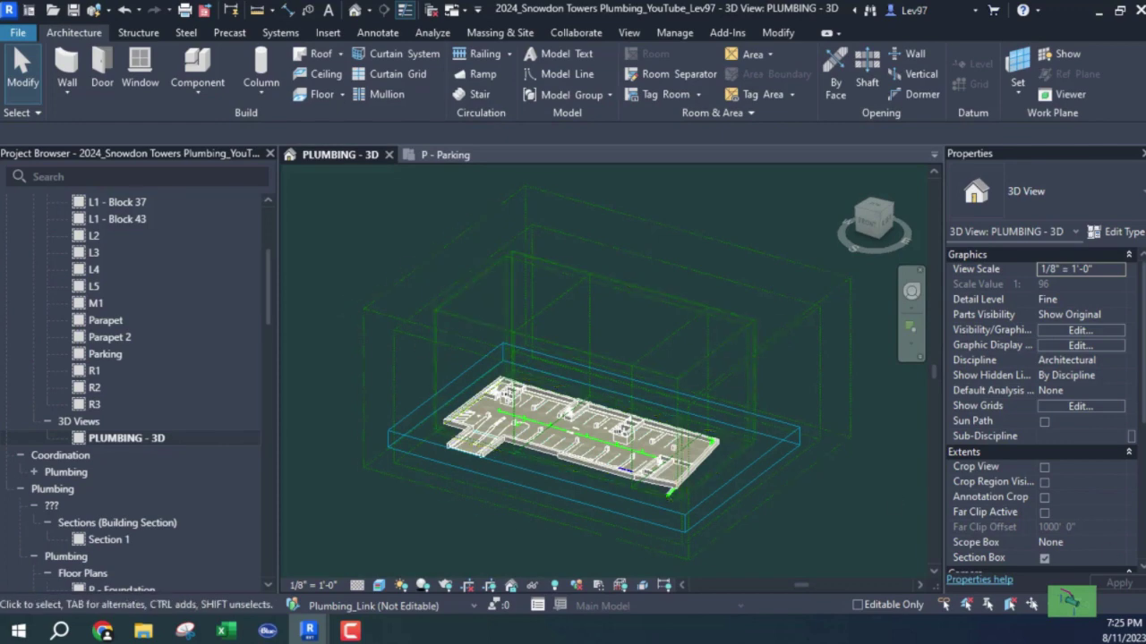
{"action": "scroll", "coordinate": [278, 385], "scroll_direction": "down", "scroll_amount": 2}
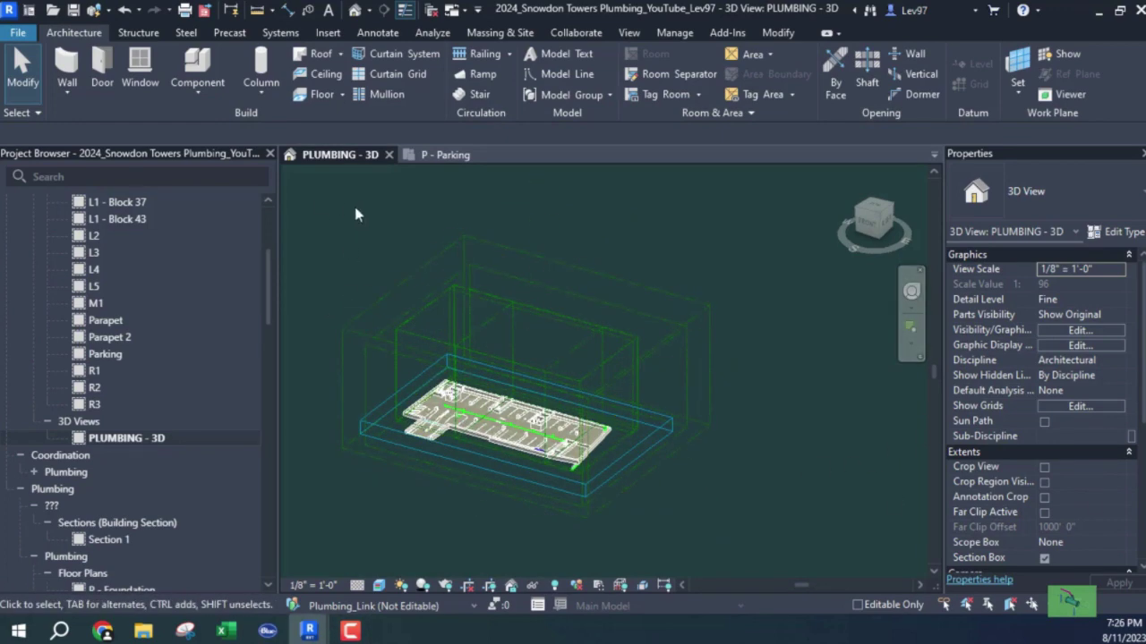
{"action": "scroll", "coordinate": [421, 421], "scroll_direction": "up", "scroll_amount": 3}
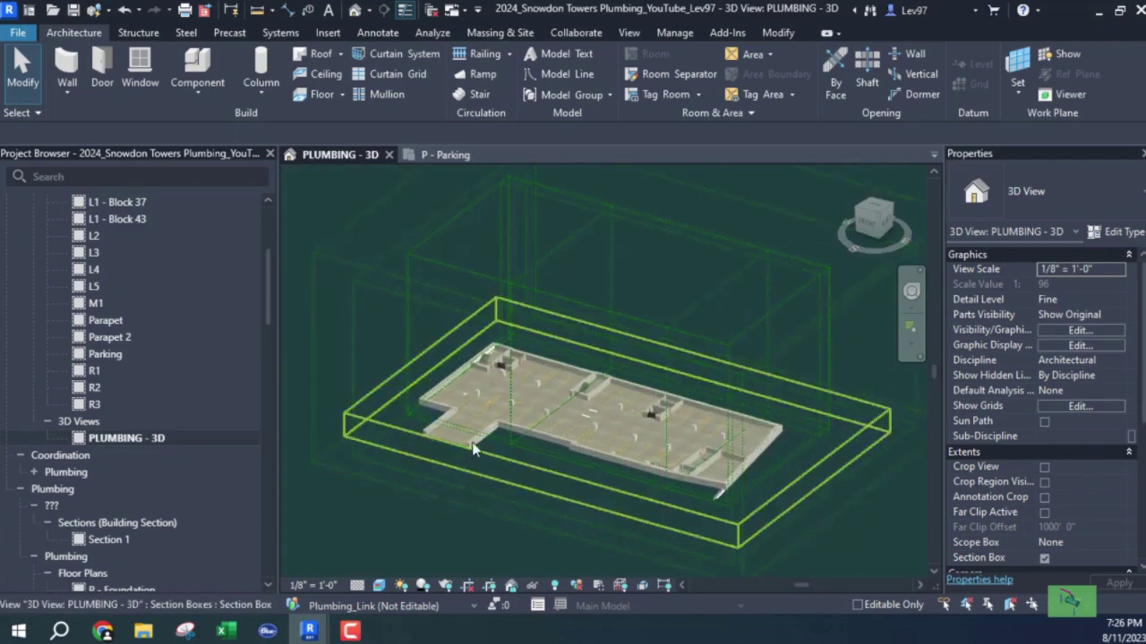
{"action": "scroll", "coordinate": [421, 439], "scroll_direction": "up", "scroll_amount": 3}
{"action": "scroll", "coordinate": [374, 431], "scroll_direction": "down", "scroll_amount": 2}
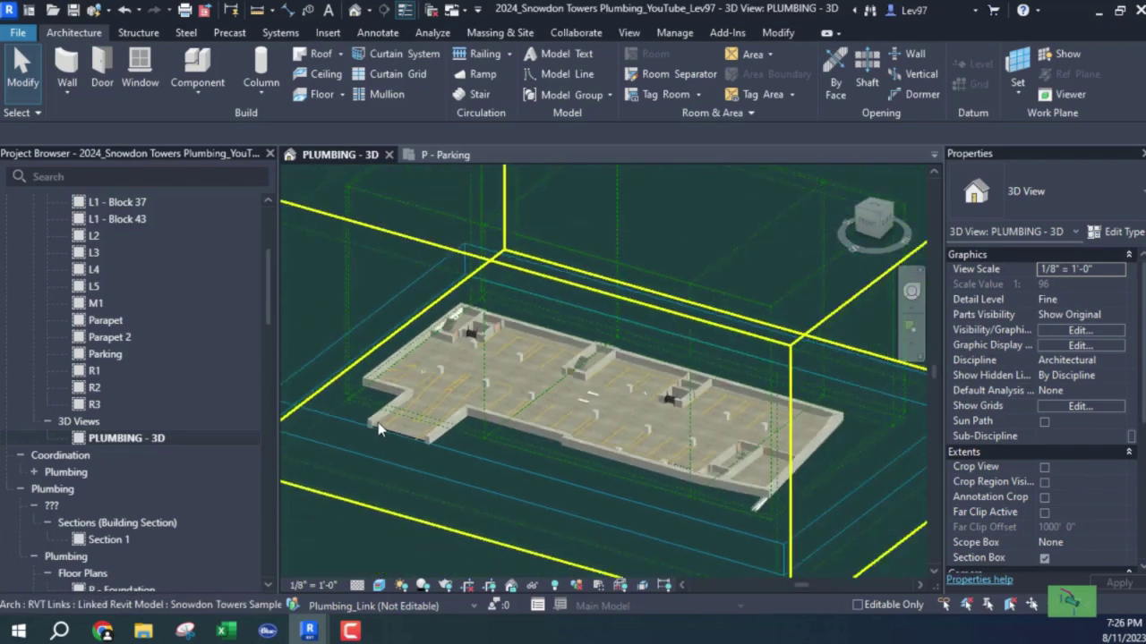
{"action": "scroll", "coordinate": [378, 430], "scroll_direction": "down", "scroll_amount": 2}
{"action": "scroll", "coordinate": [305, 296], "scroll_direction": "down", "scroll_amount": 2}
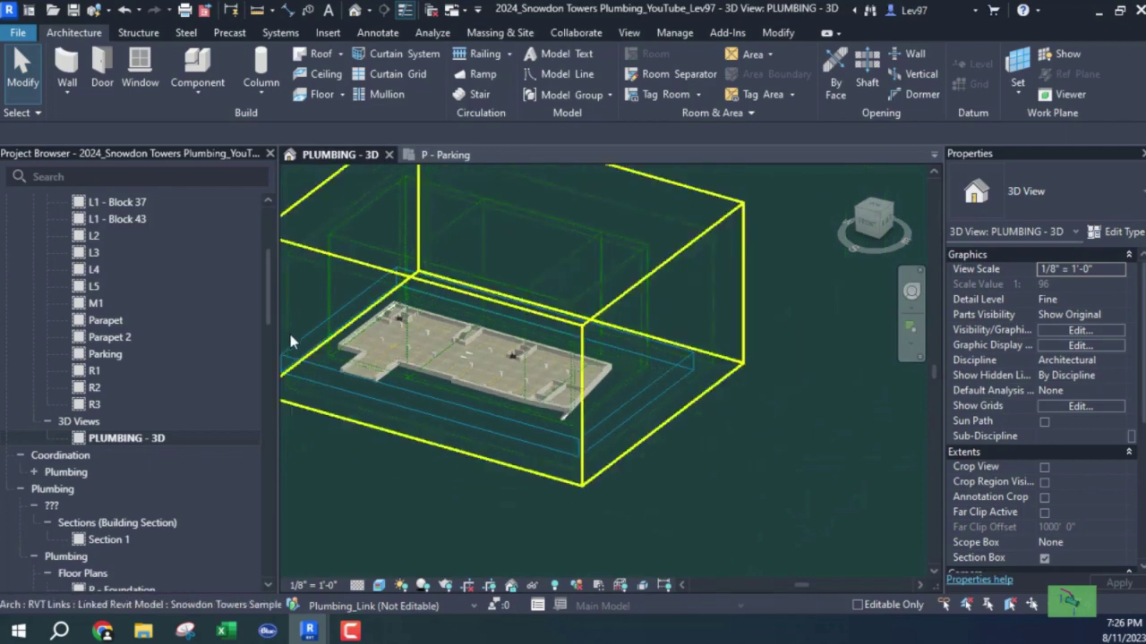
{"action": "middle_click_drag", "start_coordinate": [419, 389], "coordinate": [560, 433]}
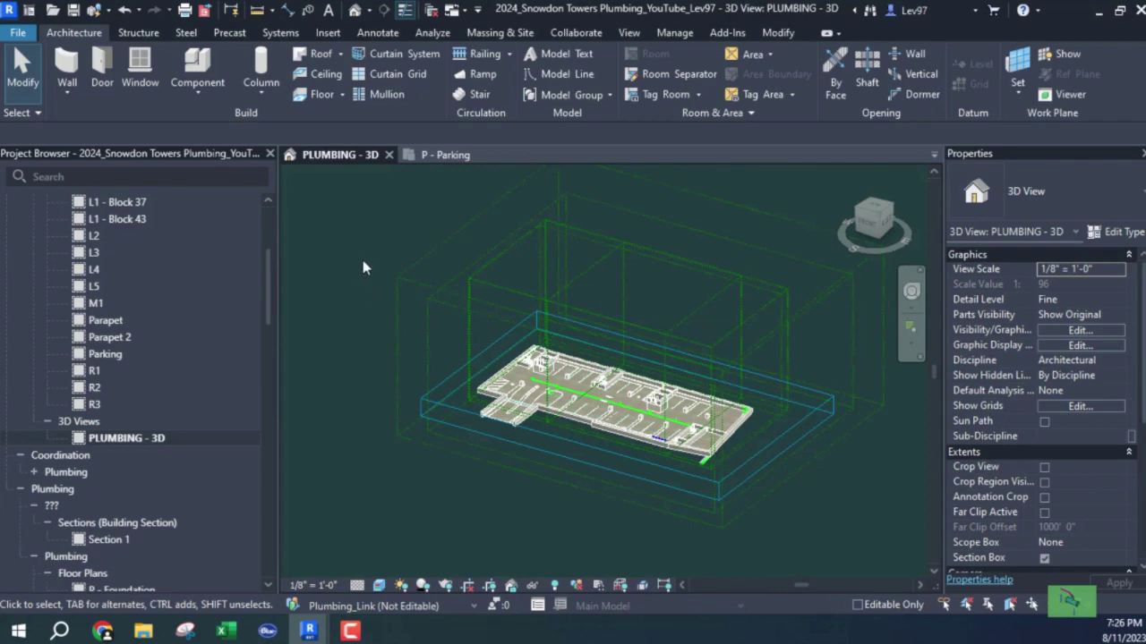
Hide the Snowdon Towers Sample Architectural.rvt link in the PLUMBING - 3D view to isolate the pipe runs
{"action": "key", "text": "v"}
{"action": "key", "text": "v"}
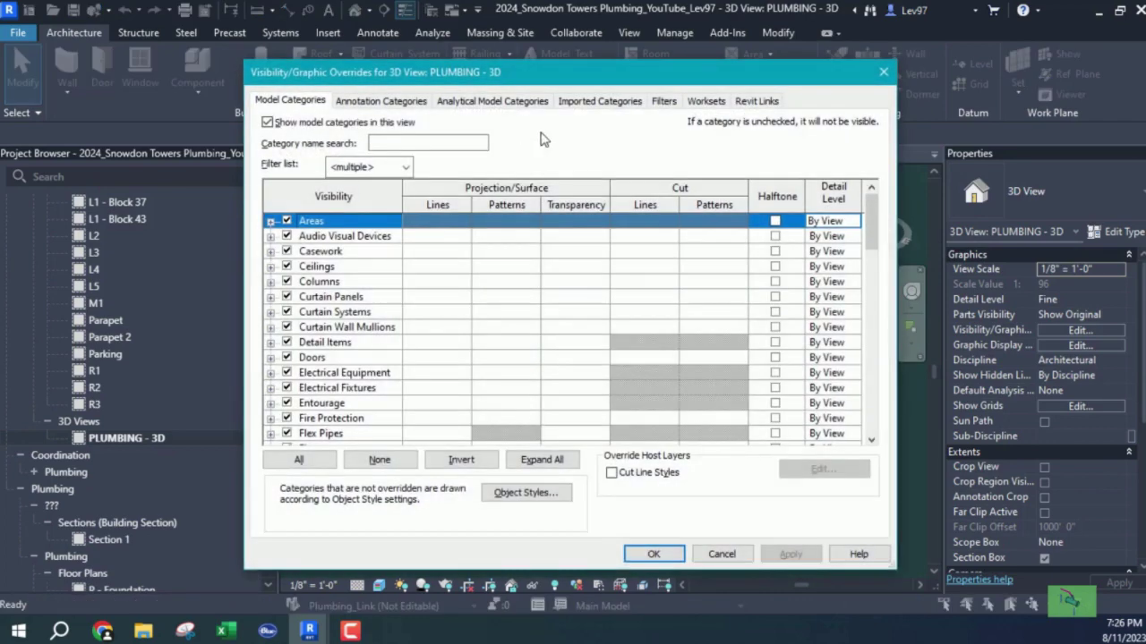
{"action": "left_click", "coordinate": [757, 101]}
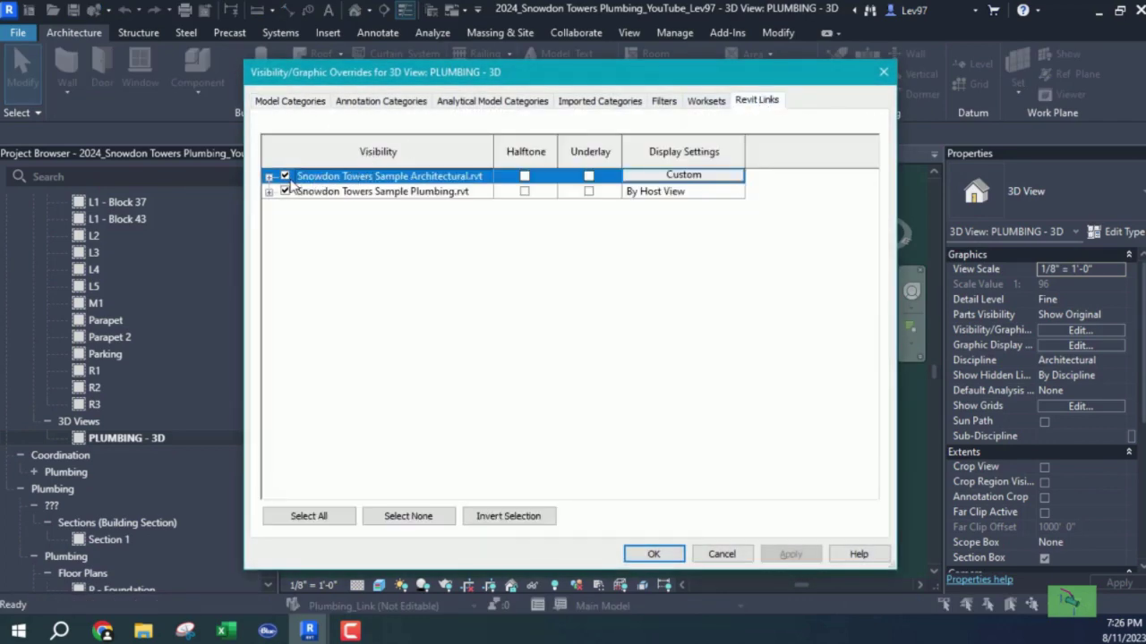
{"action": "left_click", "coordinate": [285, 176]}
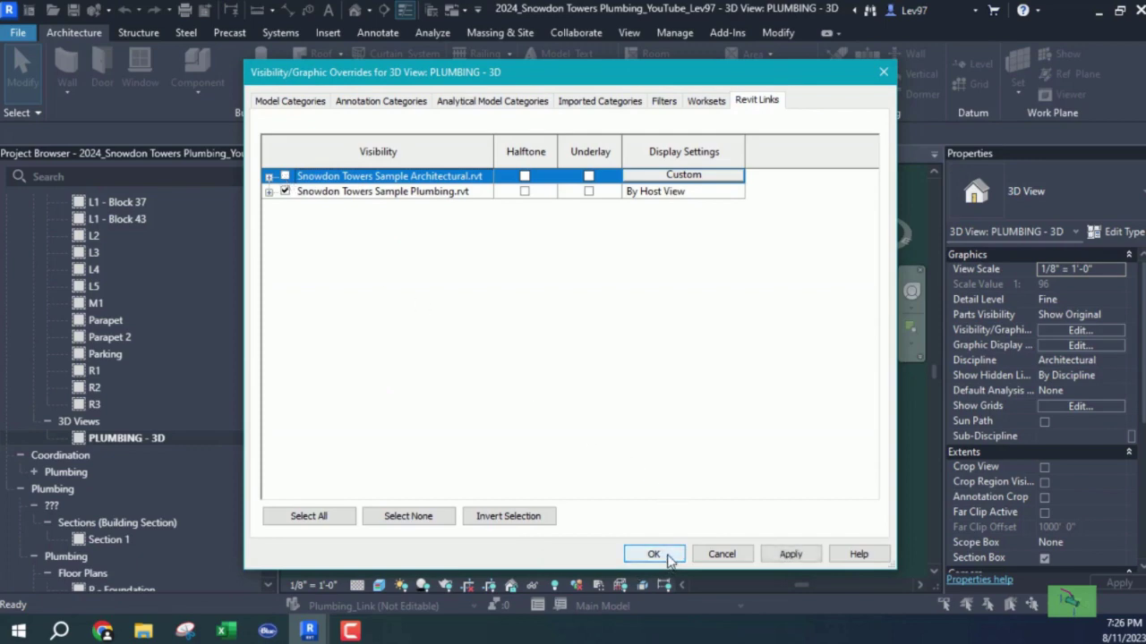
{"action": "left_click", "coordinate": [654, 555]}
{"action": "middle_click_drag", "start_coordinate": [369, 286], "coordinate": [361, 302]}
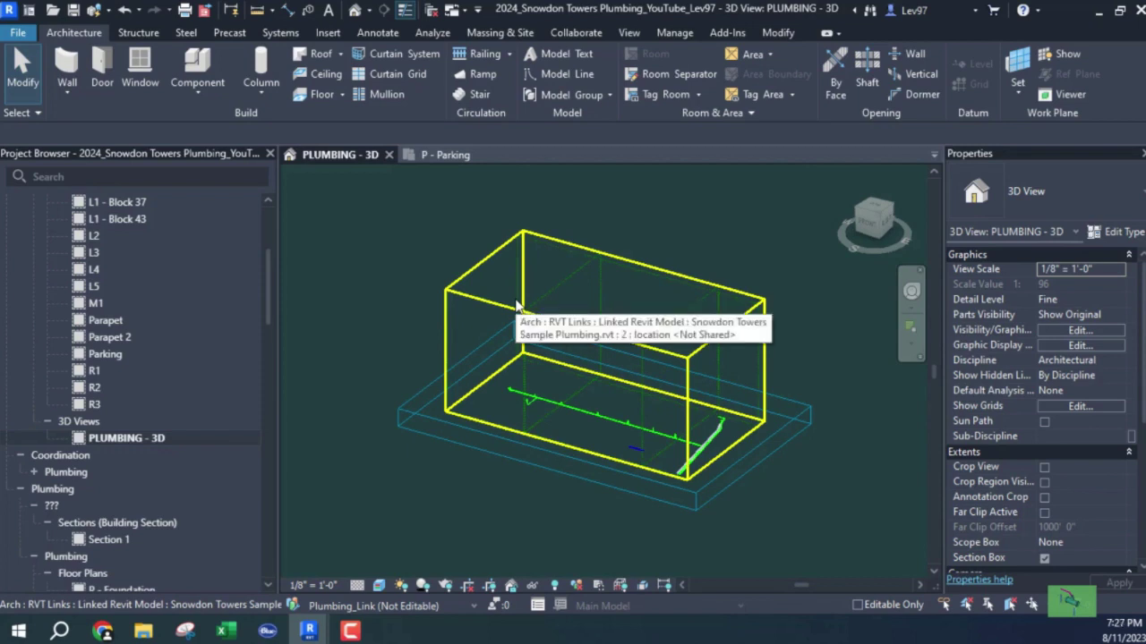
{"action": "middle_click_drag", "start_coordinate": [399, 254], "coordinate": [422, 279]}
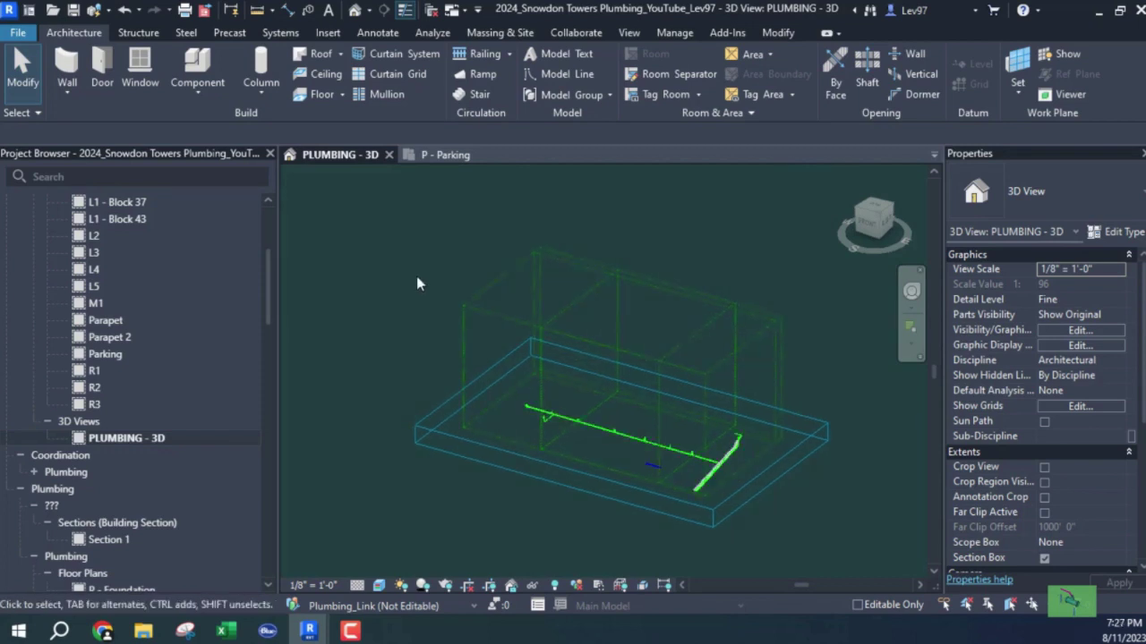
Enlarge the section box of the PLUMBING - 3D view upward, downward and sideways to enclose the entire linked plumbing model
{"action": "left_click", "coordinate": [432, 427]}
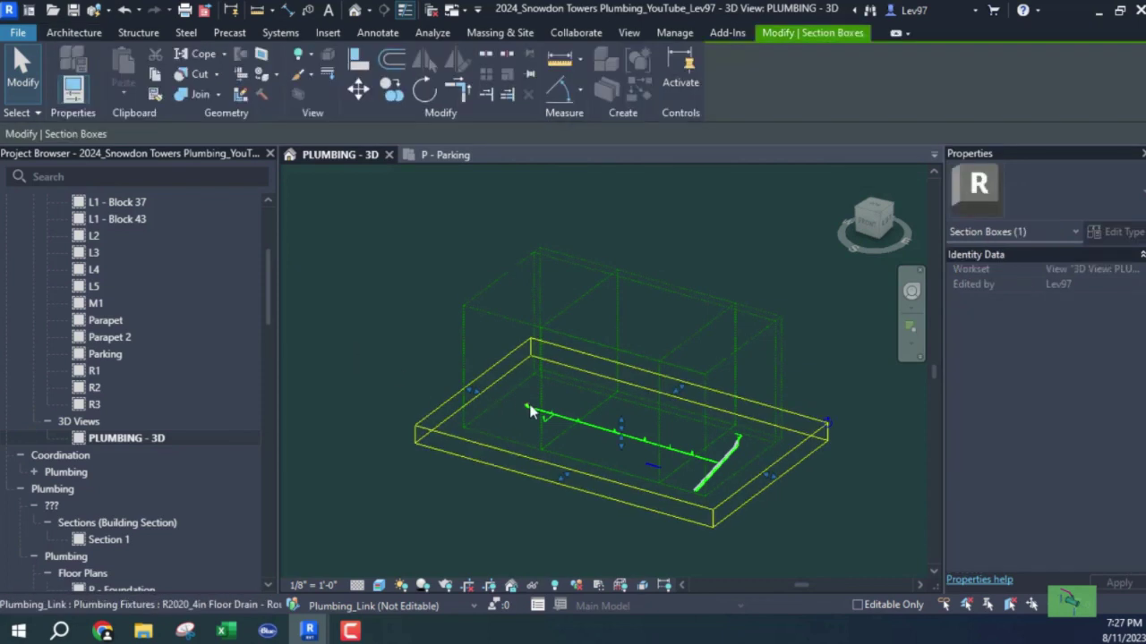
{"action": "left_click_drag", "start_coordinate": [621, 422], "coordinate": [607, 247]}
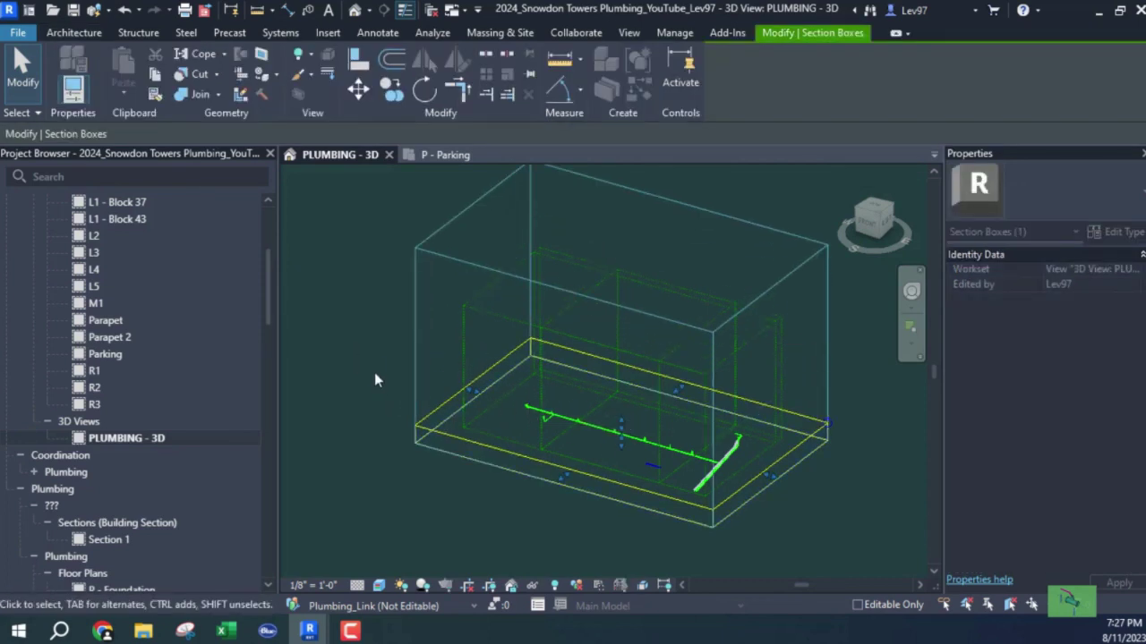
{"action": "middle_click_drag", "start_coordinate": [383, 389], "coordinate": [402, 367], "text": "shift"}
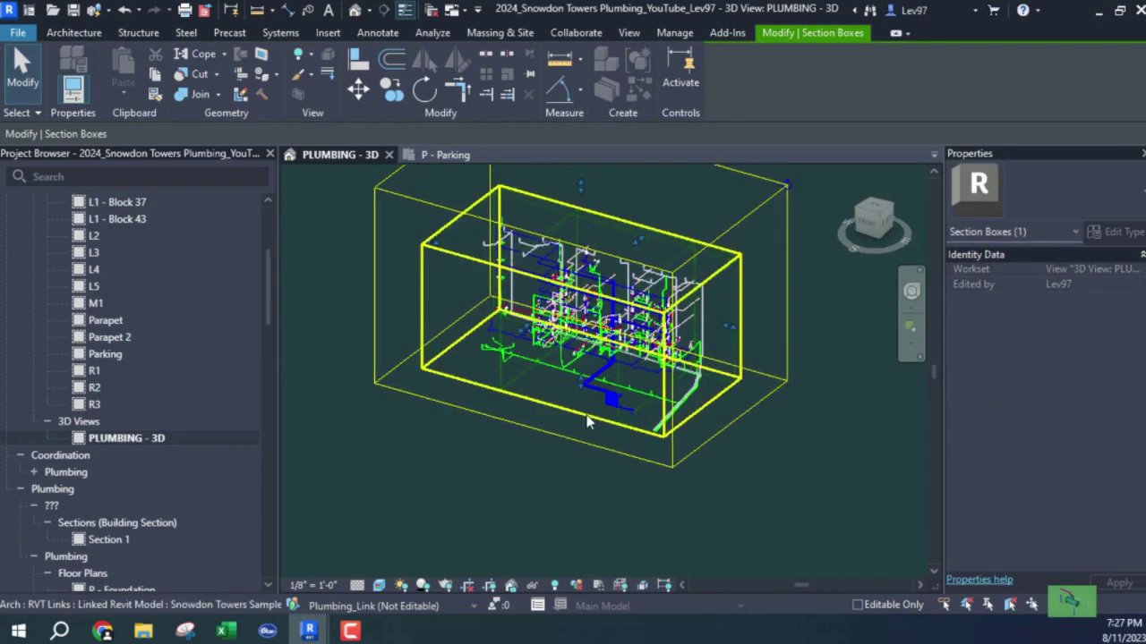
{"action": "left_click_drag", "start_coordinate": [584, 394], "coordinate": [586, 487]}
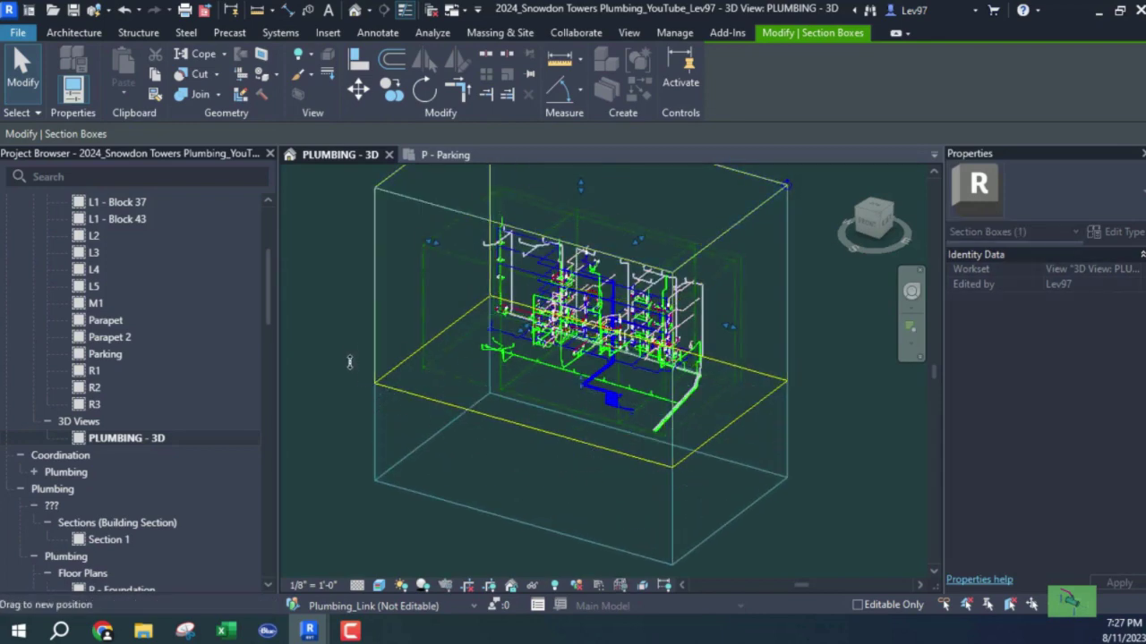
{"action": "middle_click_drag", "start_coordinate": [338, 357], "coordinate": [405, 374], "text": "shift"}
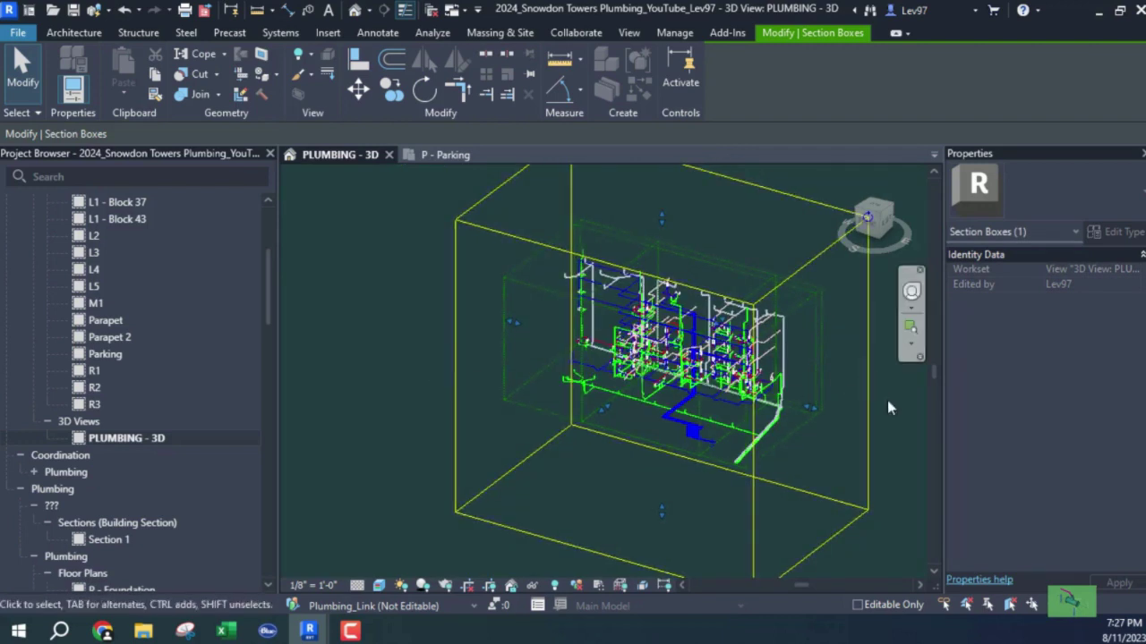
{"action": "left_click_drag", "start_coordinate": [810, 410], "coordinate": [863, 431]}
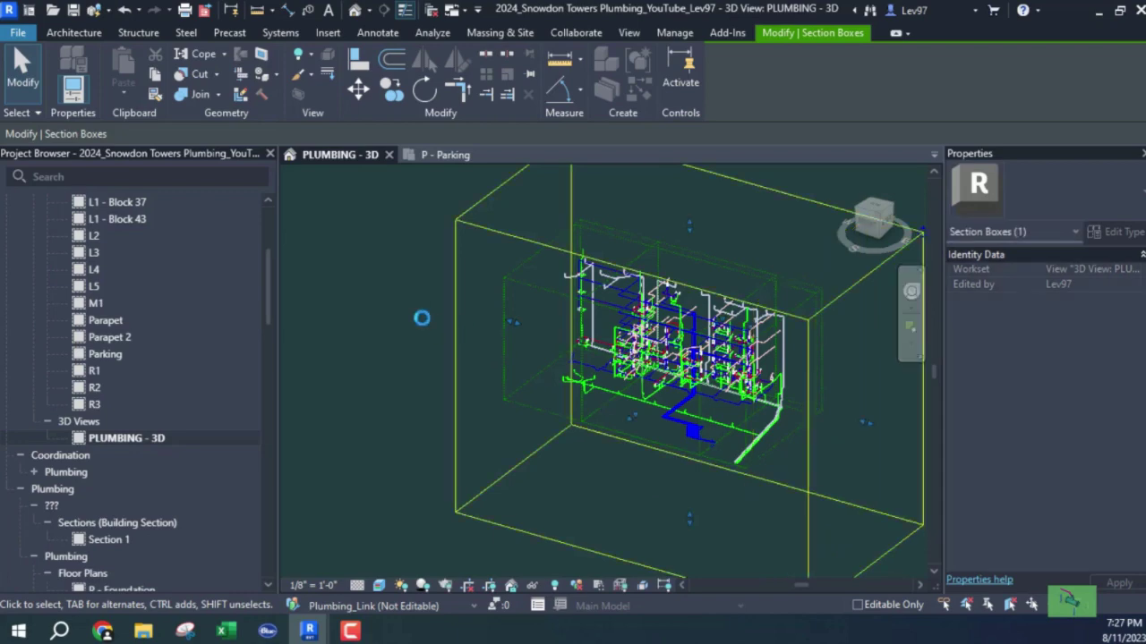
{"action": "middle_click_drag", "start_coordinate": [422, 317], "coordinate": [540, 302], "text": "shift"}
{"action": "mouse_move", "coordinate": [583, 284]}
{"action": "left_mouse_down"}
{"action": "mouse_move", "coordinate": [587, 265]}
{"action": "mouse_move", "coordinate": [562, 285]}
{"action": "left_mouse_up"}
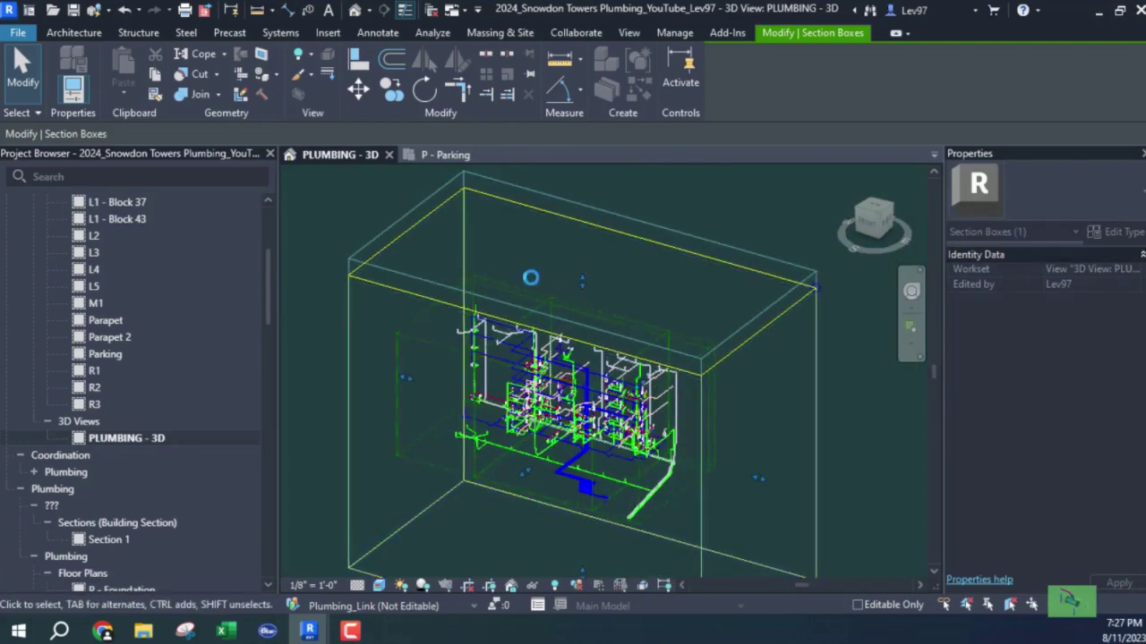
{"action": "left_click", "coordinate": [555, 286]}
{"action": "middle_click_drag", "start_coordinate": [371, 222], "coordinate": [416, 247]}
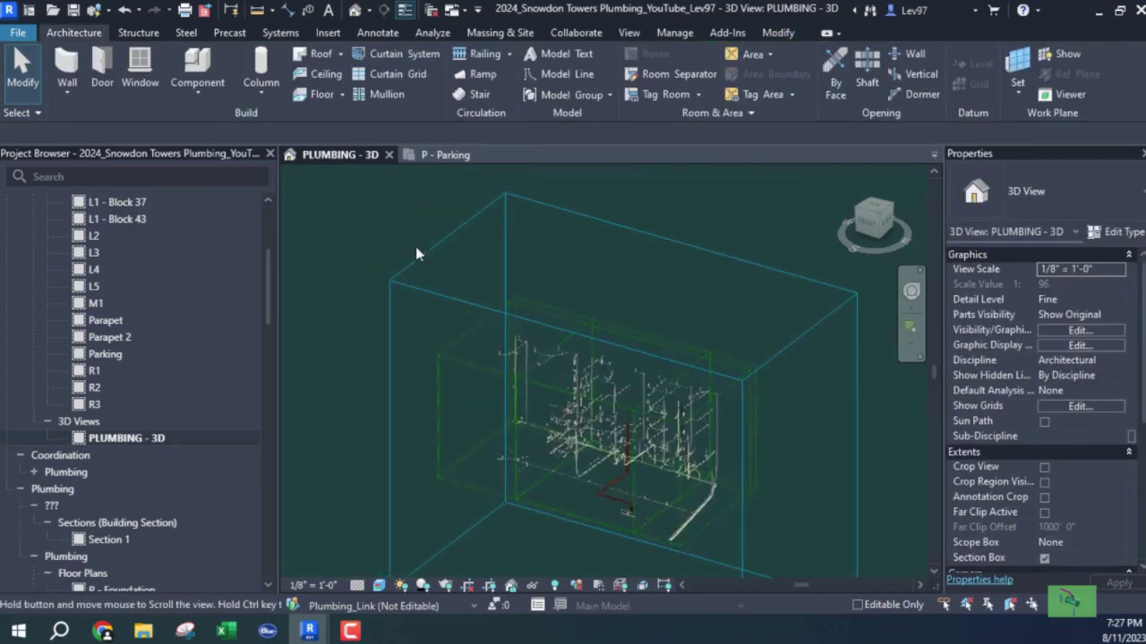
Hide the Snowdon Towers Sample Plumbing.rvt link in the PLUMBING - 3D view
{"action": "middle_click_drag", "start_coordinate": [568, 421], "coordinate": [435, 315]}
{"action": "scroll", "coordinate": [482, 345], "scroll_direction": "up", "scroll_amount": 3}
{"action": "scroll", "coordinate": [483, 349], "scroll_direction": "up", "scroll_amount": 3}
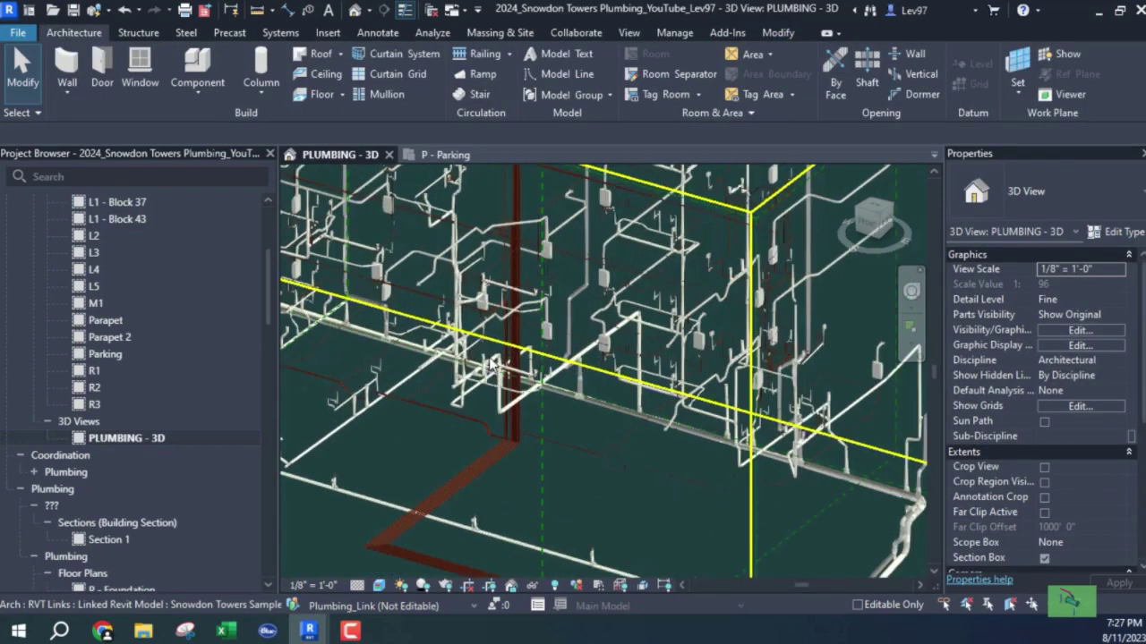
{"action": "middle_click_drag", "start_coordinate": [538, 268], "coordinate": [566, 345]}
{"action": "scroll", "coordinate": [552, 347], "scroll_direction": "down", "scroll_amount": 1}
{"action": "key", "text": "v"}
{"action": "key", "text": "v"}
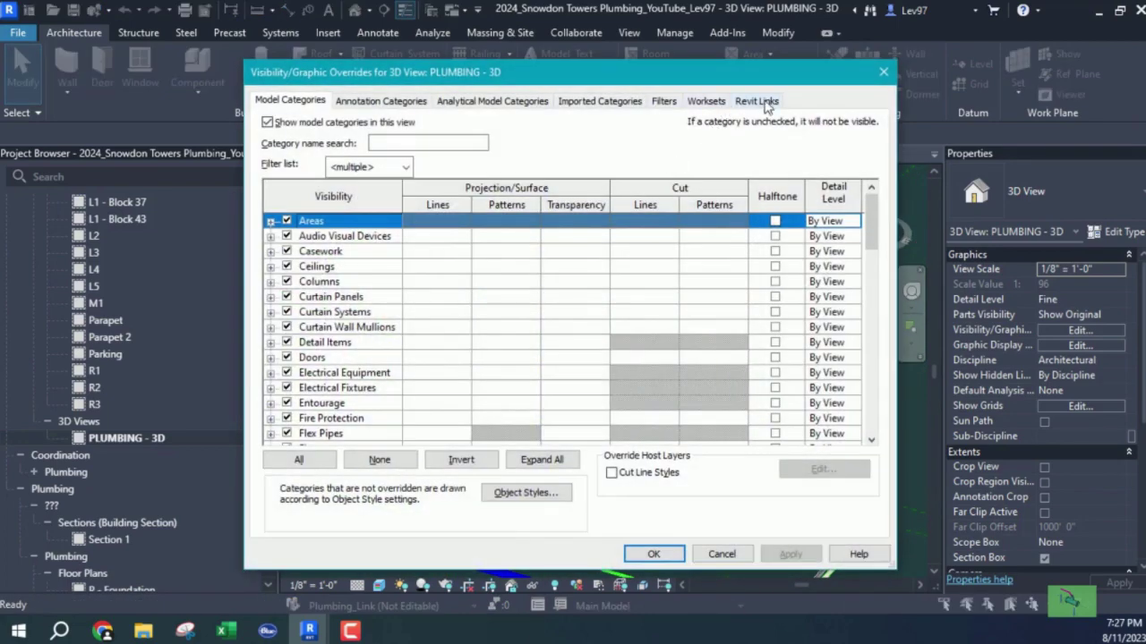
{"action": "left_click", "coordinate": [756, 101]}
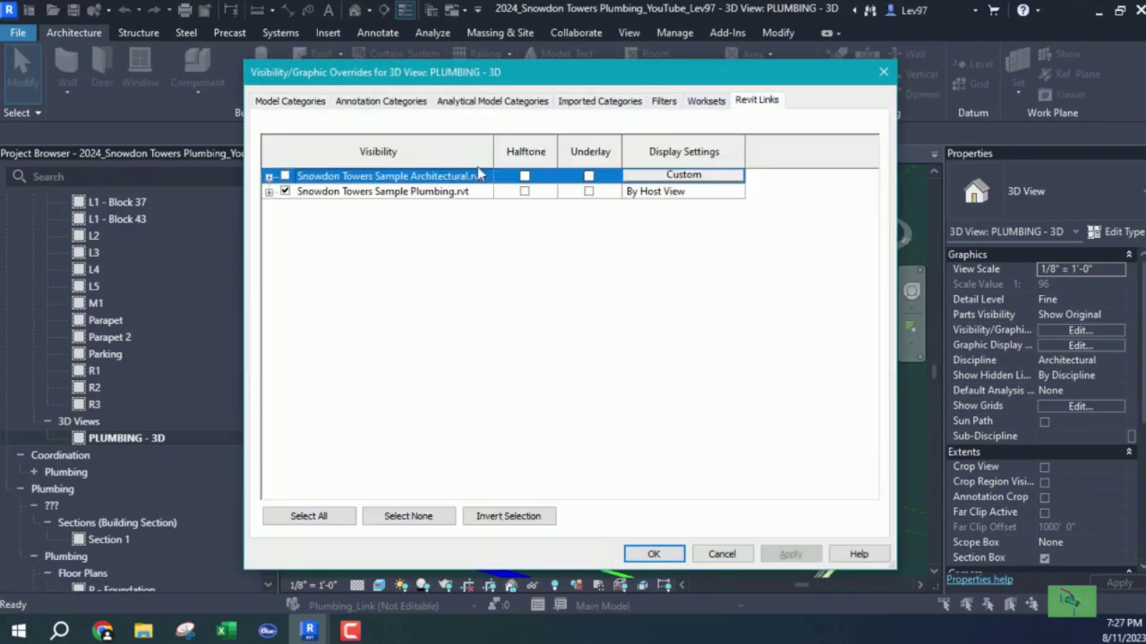
{"action": "left_click", "coordinate": [284, 192]}
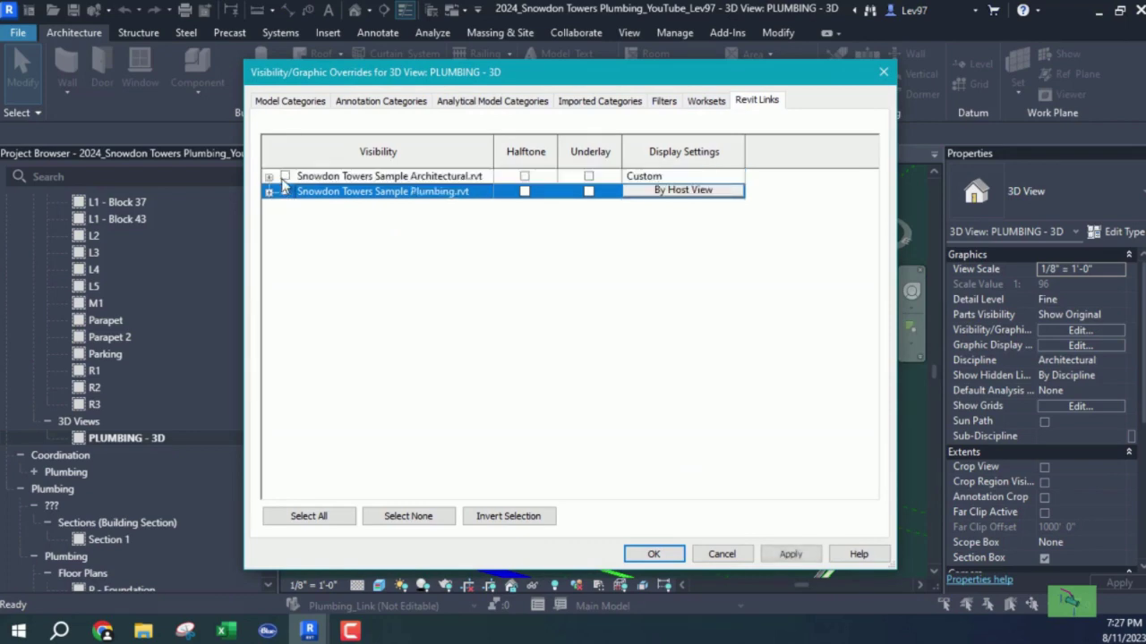
{"action": "left_click", "coordinate": [653, 554]}
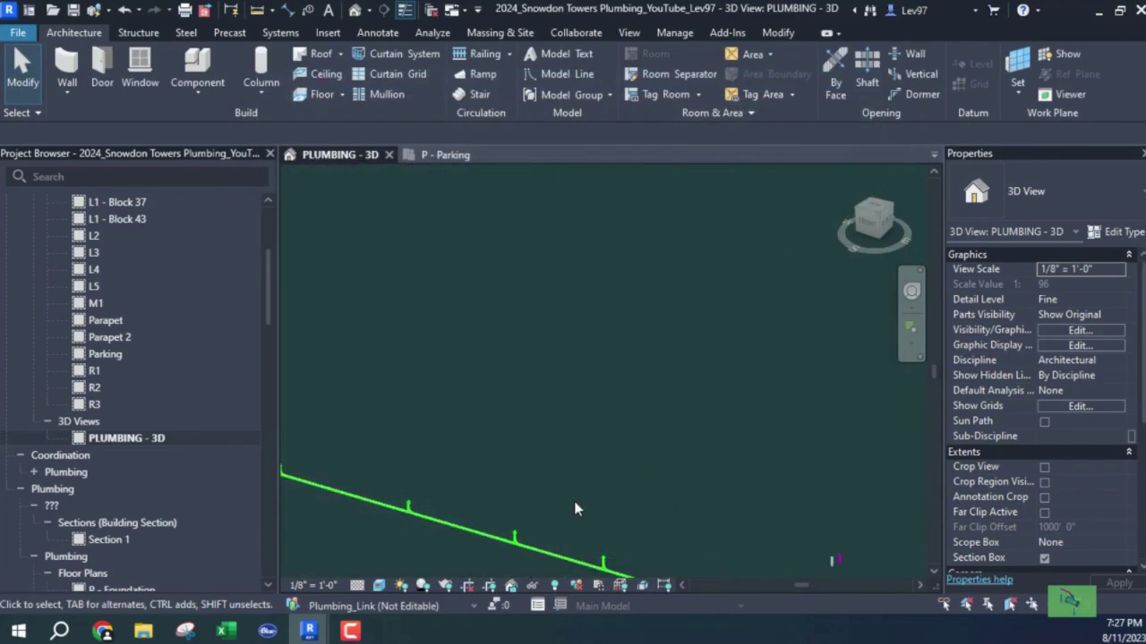
Inspect the host model's own pipe run in the 3D view, and undo hiding the plumbing link
{"action": "middle_click_drag", "start_coordinate": [566, 487], "coordinate": [640, 394]}
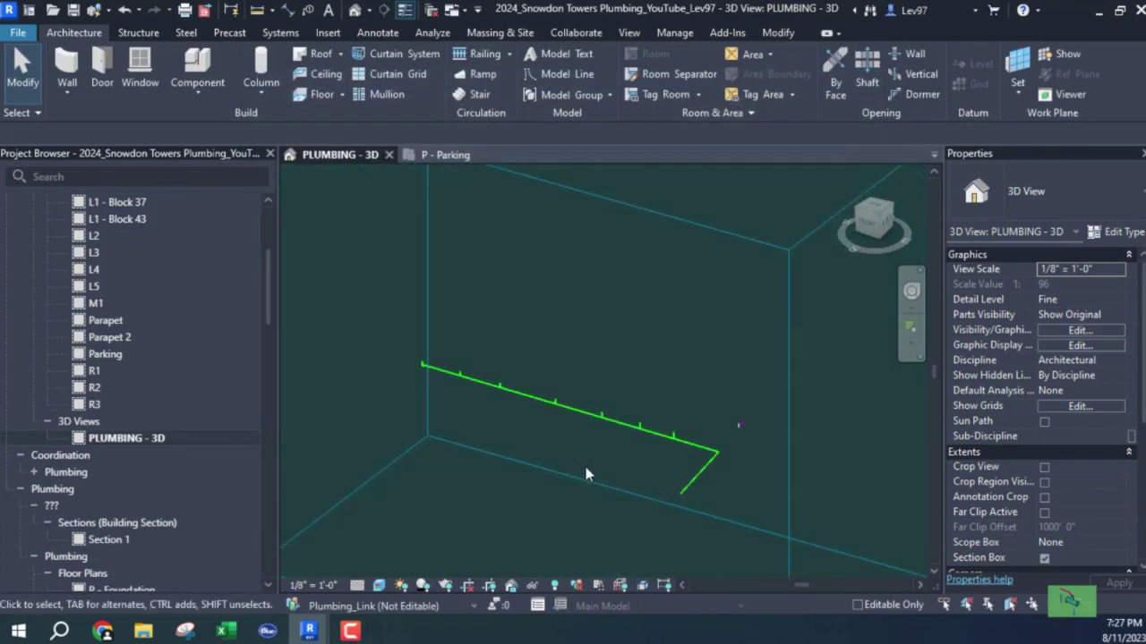
{"action": "scroll", "coordinate": [403, 359], "scroll_direction": "up", "scroll_amount": 3}
{"action": "left_click", "coordinate": [427, 361]}
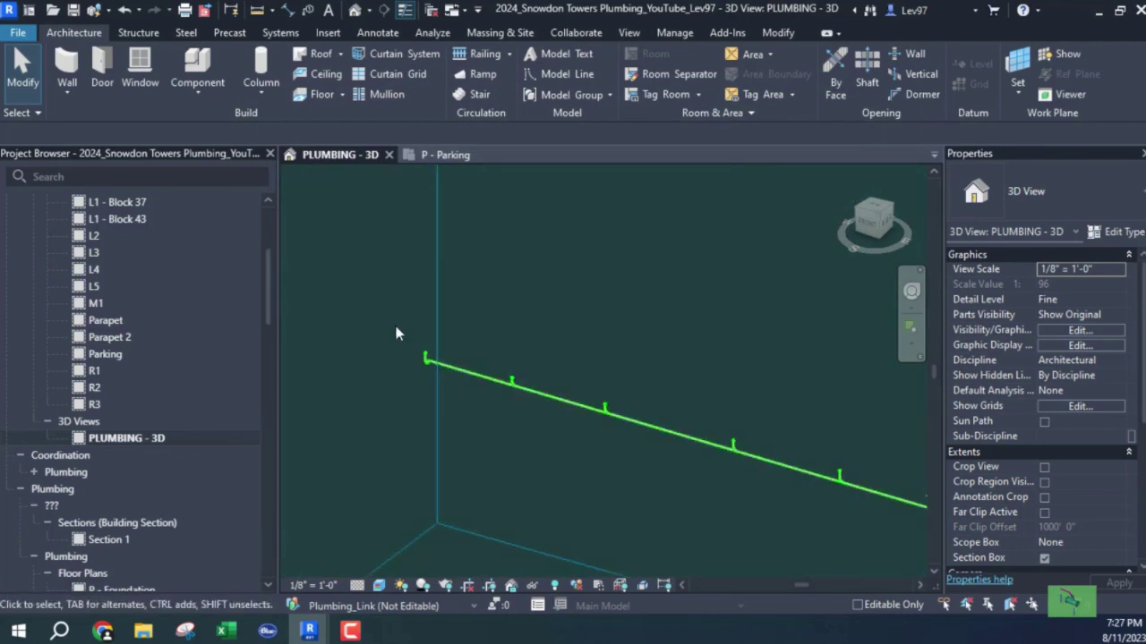
{"action": "left_click", "coordinate": [641, 486]}
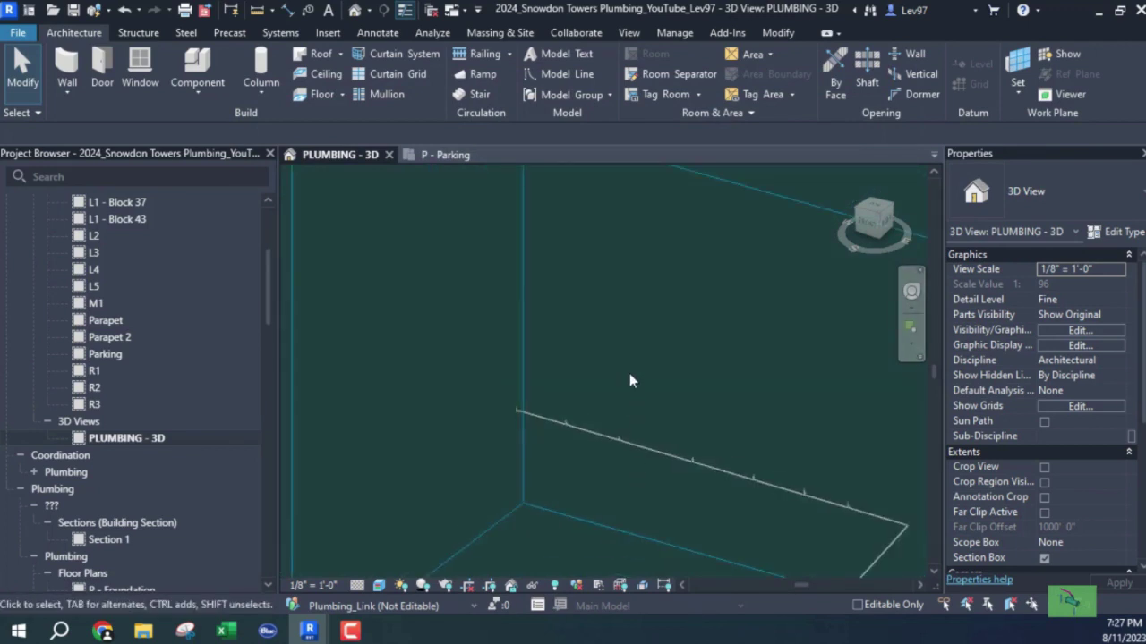
{"action": "middle_click_drag", "start_coordinate": [629, 378], "coordinate": [650, 449]}
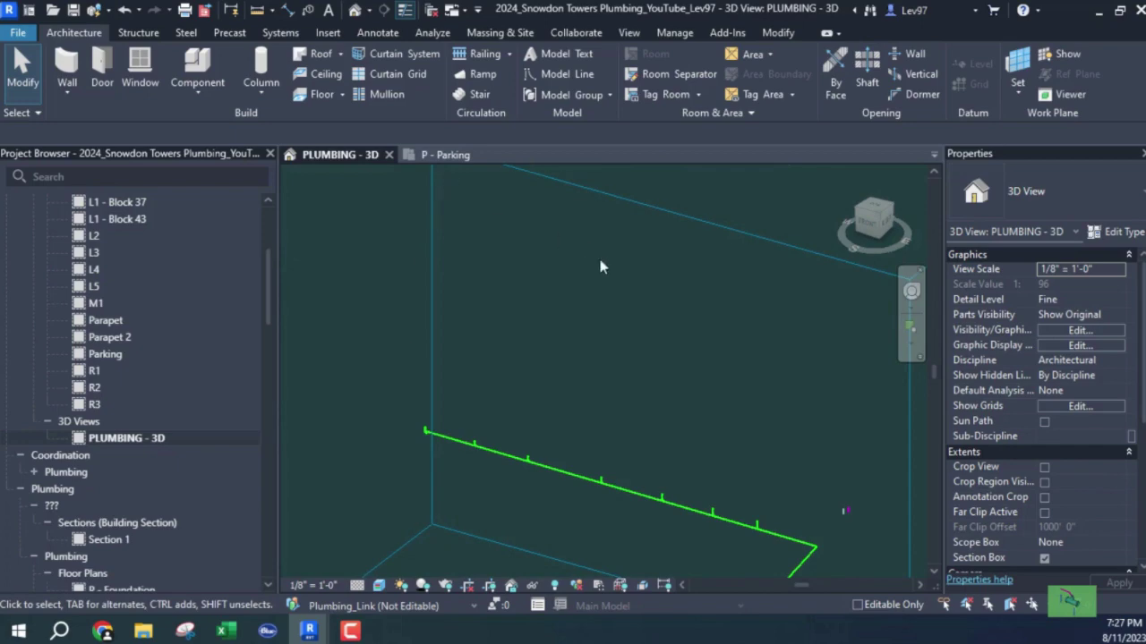
{"action": "scroll", "coordinate": [600, 266], "scroll_direction": "down", "scroll_amount": 2}
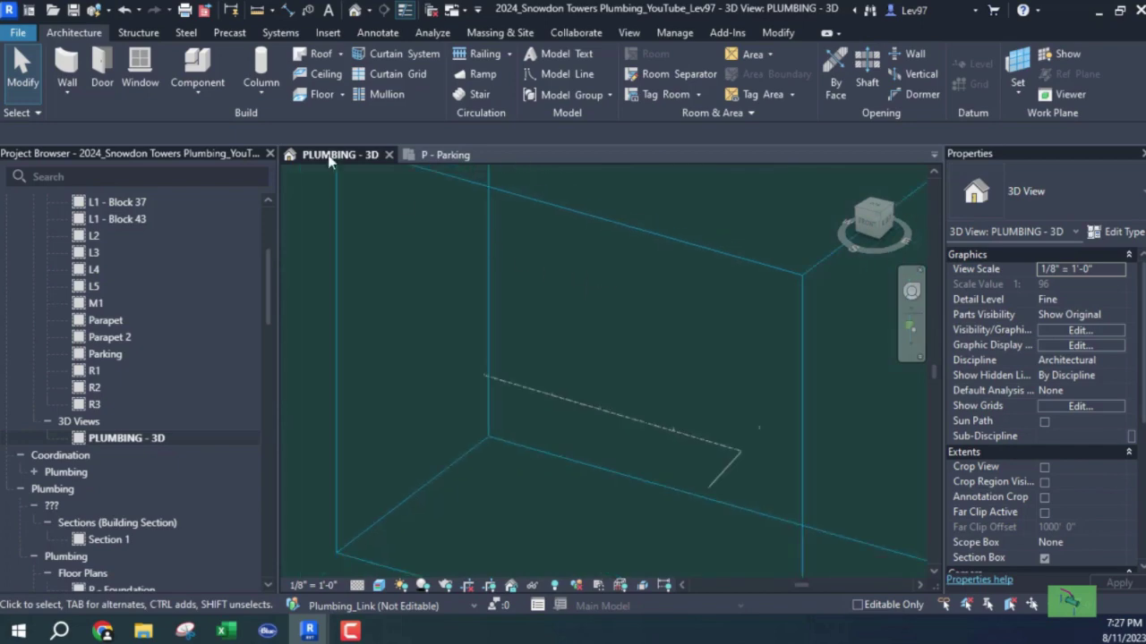
{"action": "left_click", "coordinate": [126, 16]}
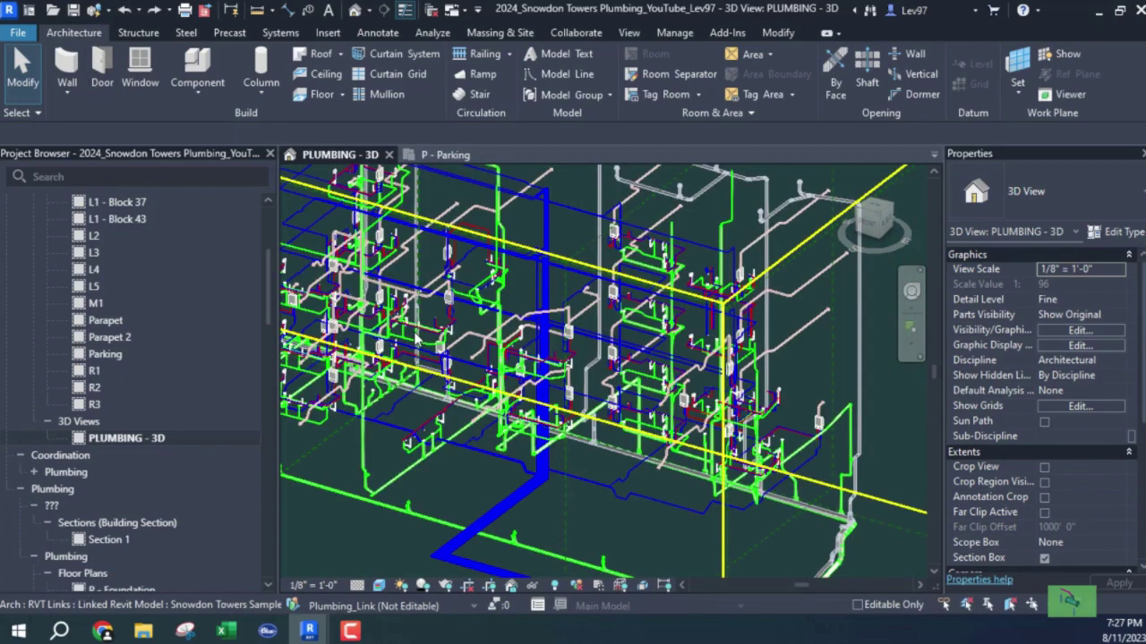
Examine the parking-level drain run, the cold water manifold and the risers above it in the 3D view
{"action": "scroll", "coordinate": [531, 461], "scroll_direction": "up", "scroll_amount": 10}
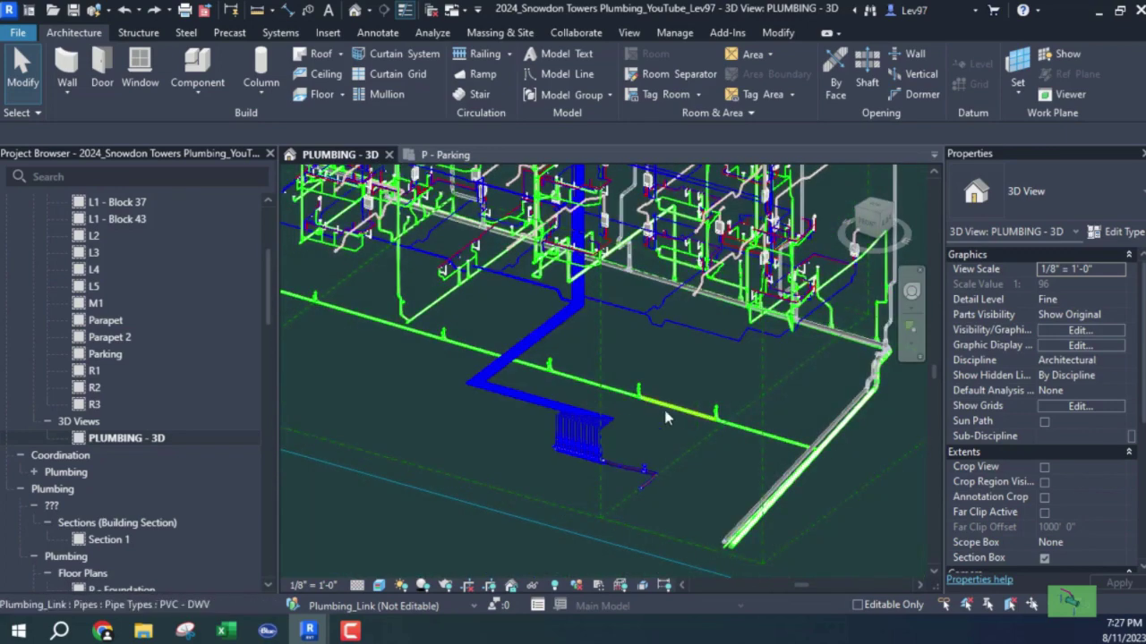
{"action": "scroll", "coordinate": [587, 401], "scroll_direction": "down", "scroll_amount": 4}
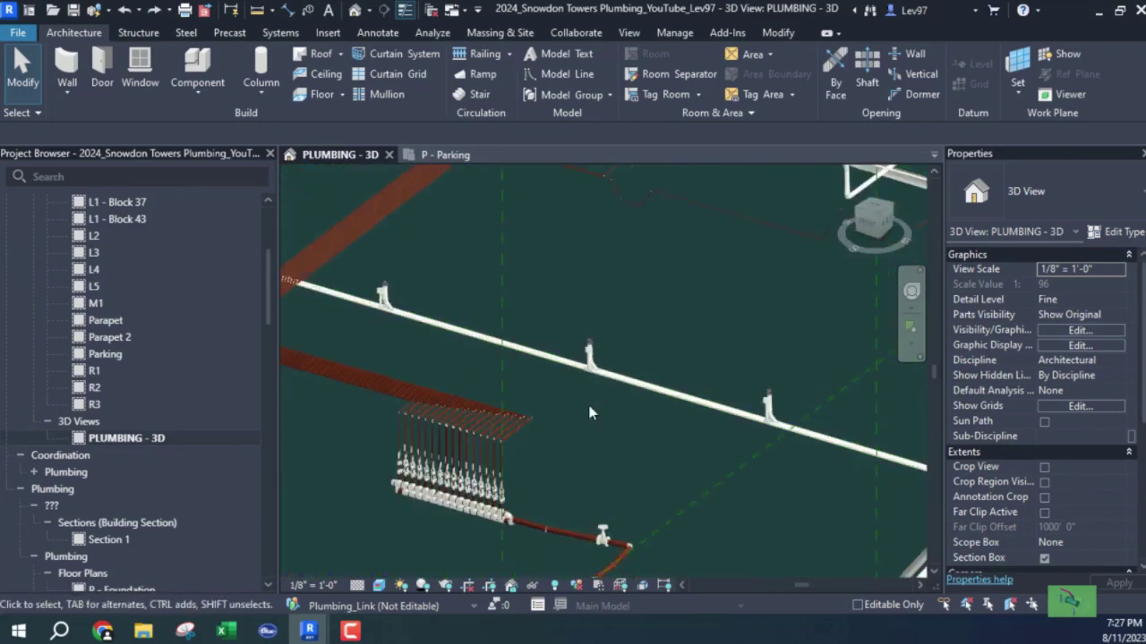
{"action": "scroll", "coordinate": [532, 421], "scroll_direction": "up", "scroll_amount": 4}
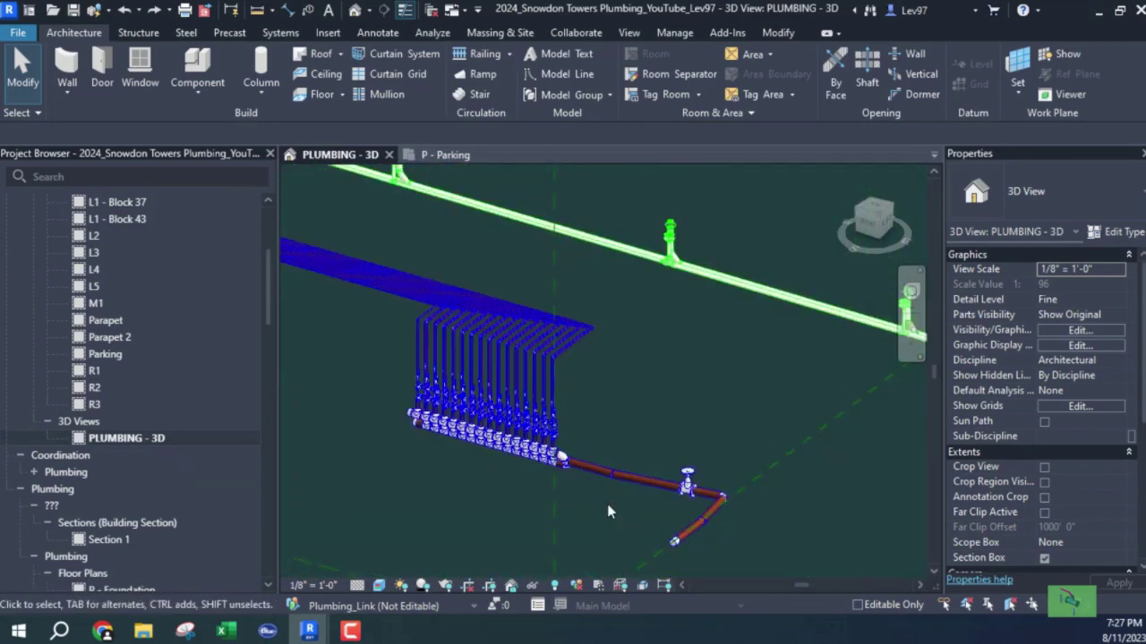
{"action": "middle_click_drag", "start_coordinate": [495, 363], "coordinate": [718, 614]}
{"action": "middle_click_drag", "start_coordinate": [732, 289], "coordinate": [664, 563]}
{"action": "middle_click_drag", "start_coordinate": [659, 284], "coordinate": [646, 456]}
{"action": "scroll", "coordinate": [606, 426], "scroll_direction": "up", "scroll_amount": 2}
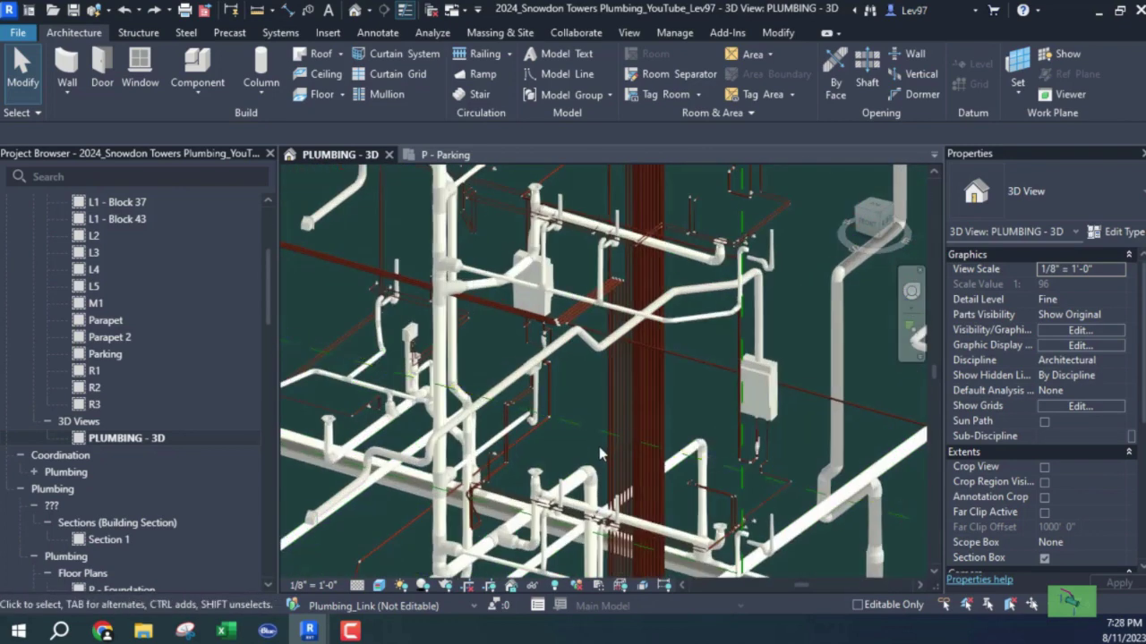
Inspect the reference level and elevation properties of a short copper cold water pipe beside the risers in the linked plumbing model
{"action": "middle_click_drag", "start_coordinate": [645, 387], "coordinate": [631, 409]}
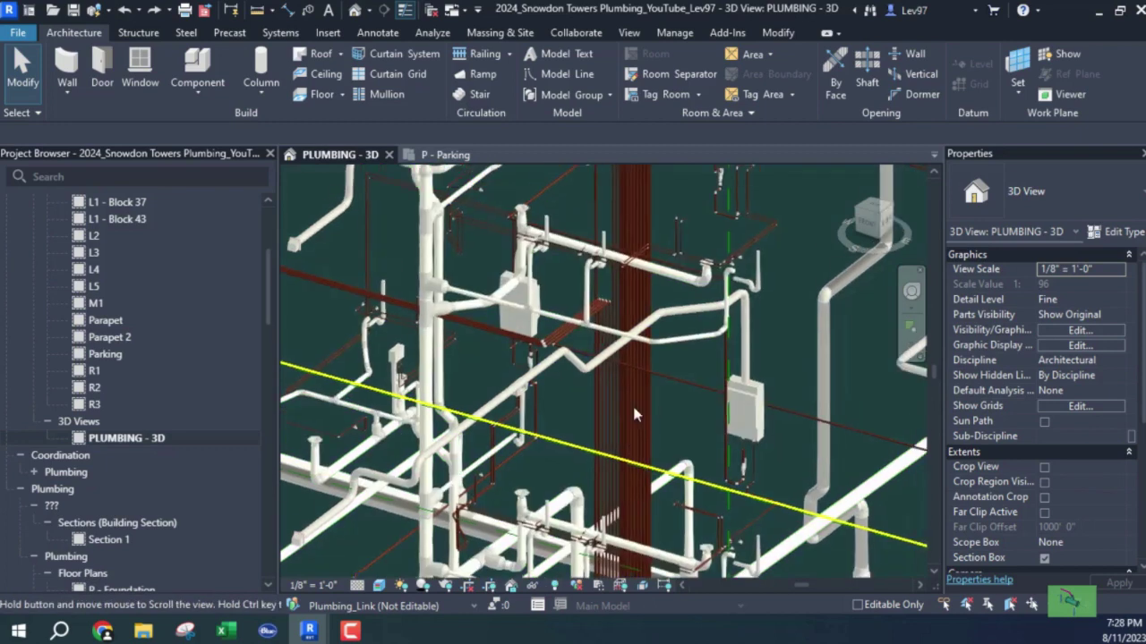
{"action": "left_click", "coordinate": [561, 337]}
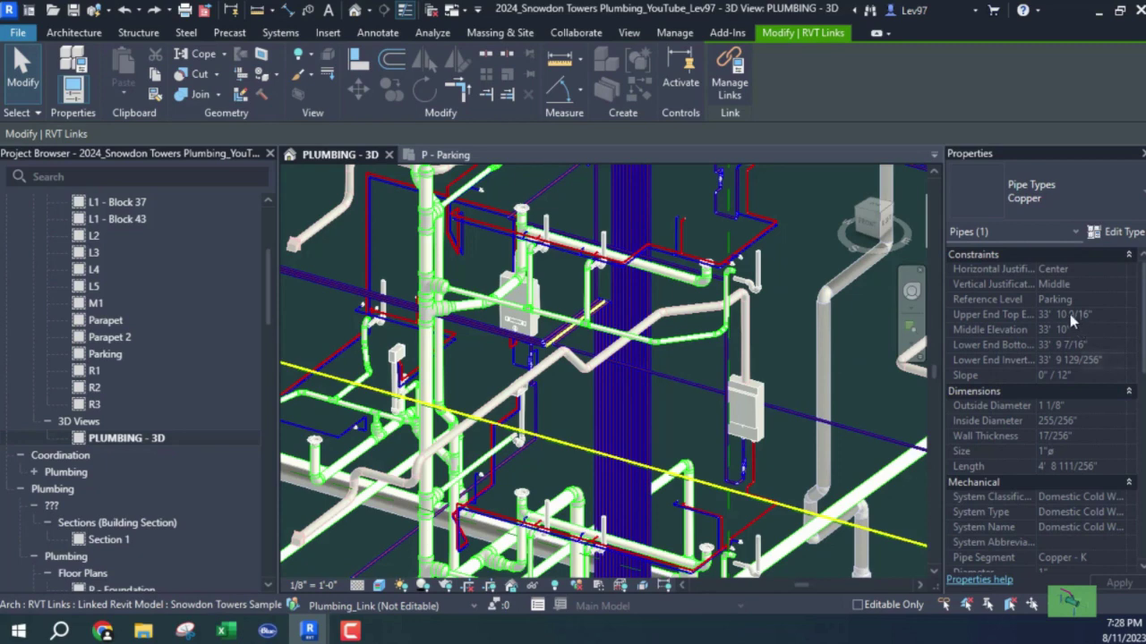
{"action": "left_click", "coordinate": [548, 402]}
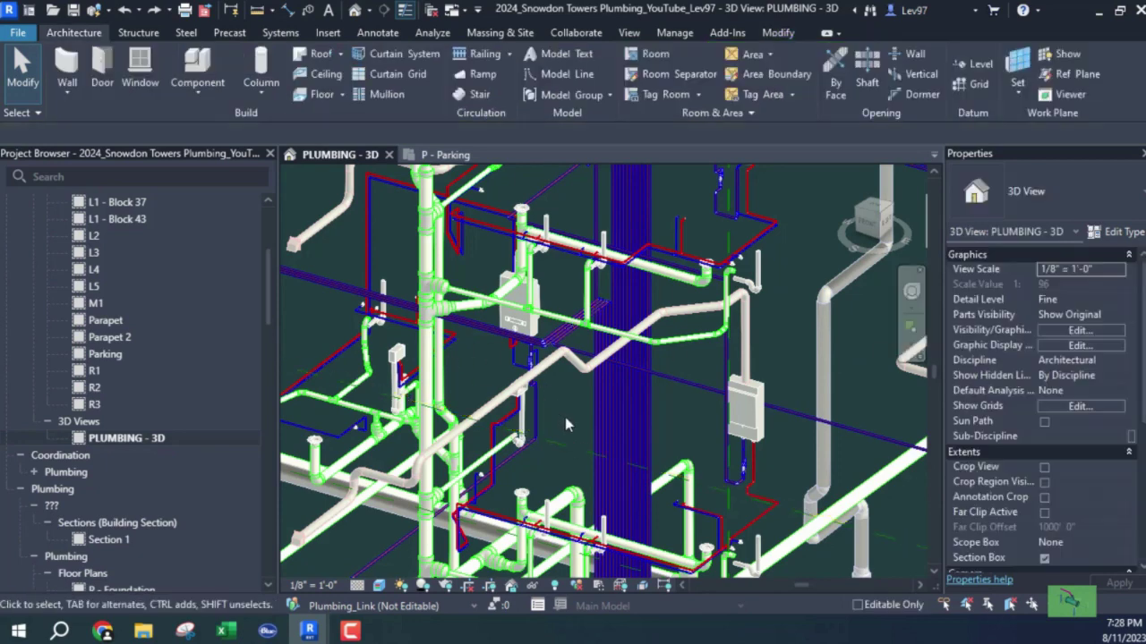
Open the architectural L4 floor plan for a brief check, and close it to return to the PLUMBING - 3D view
{"action": "scroll", "coordinate": [111, 358], "scroll_direction": "up", "scroll_amount": 4}
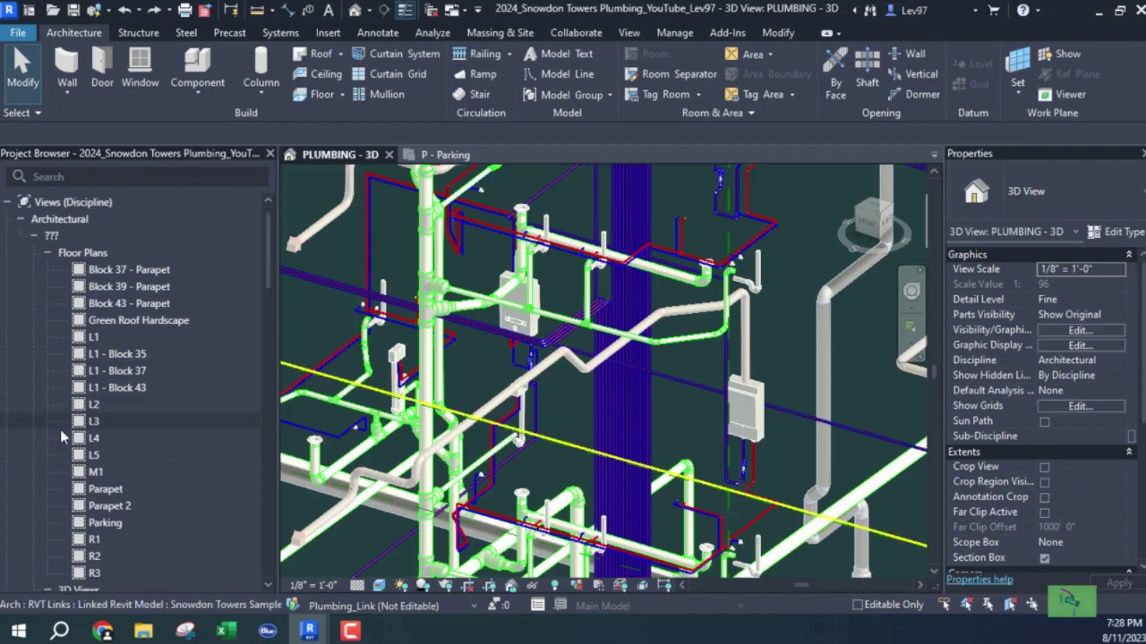
{"action": "left_click", "coordinate": [92, 438]}
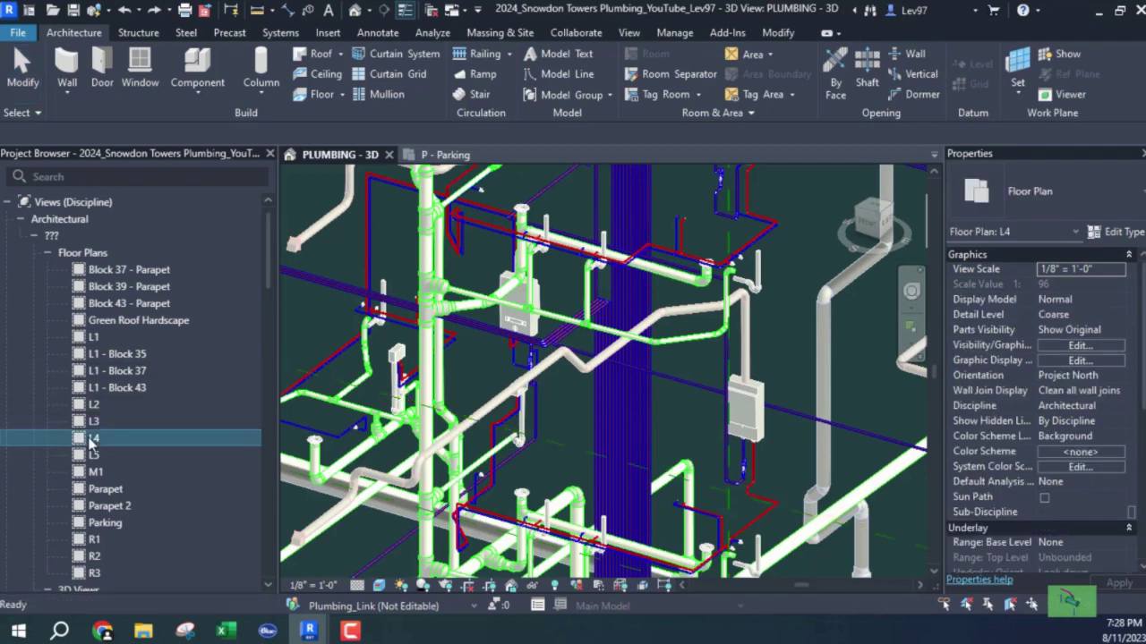
{"action": "double_click", "coordinate": [93, 438]}
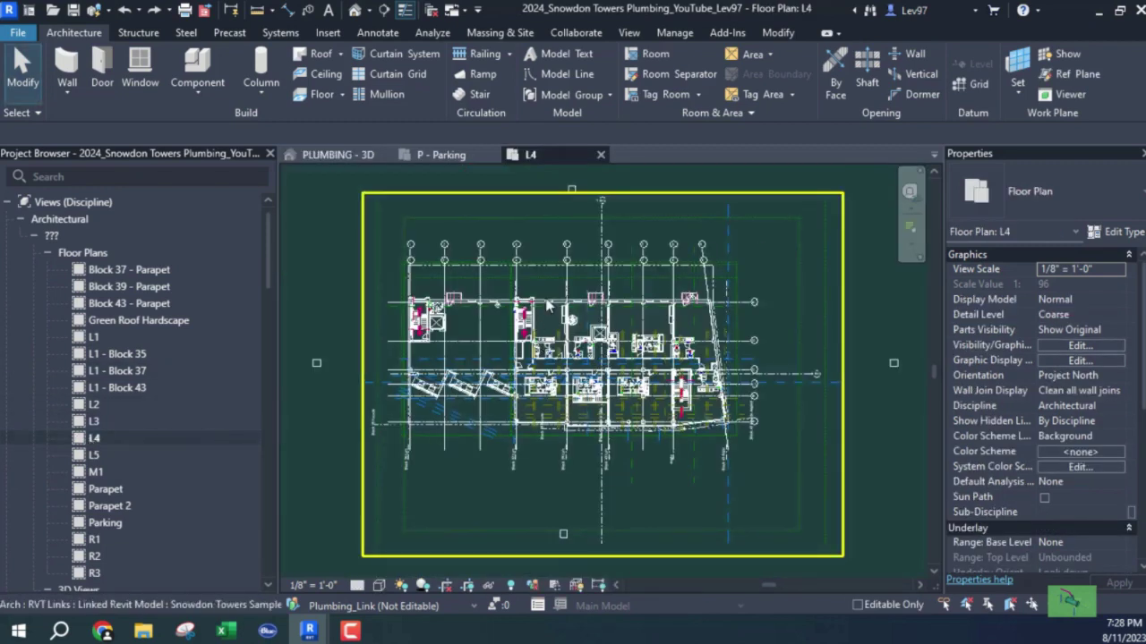
{"action": "left_click", "coordinate": [601, 155]}
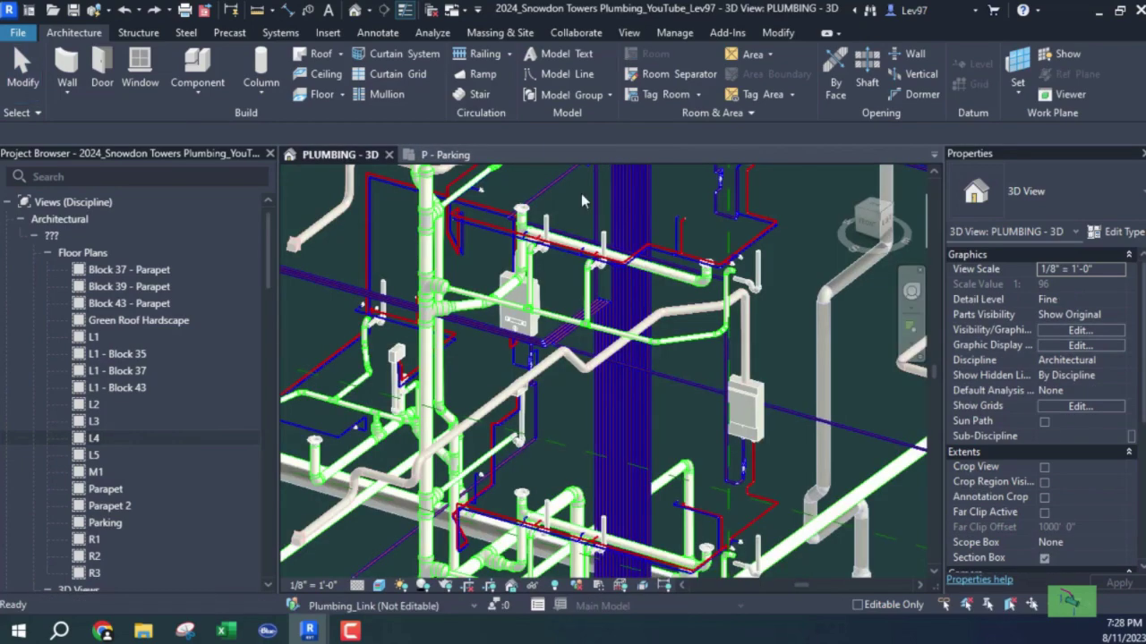
Examine the linked plumbing model's horizontal supply and drain branches on the upper levels in the 3D view
{"action": "scroll", "coordinate": [552, 313], "scroll_direction": "down", "scroll_amount": 6}
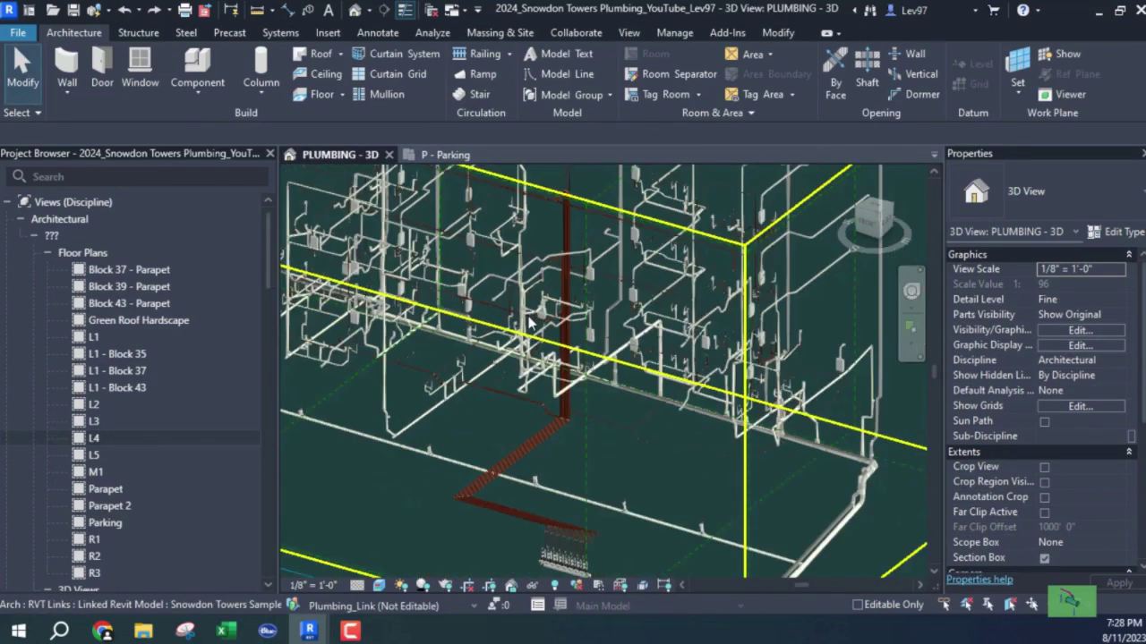
{"action": "middle_click_drag", "start_coordinate": [529, 274], "coordinate": [497, 407]}
{"action": "scroll", "coordinate": [498, 407], "scroll_direction": "up", "scroll_amount": 3}
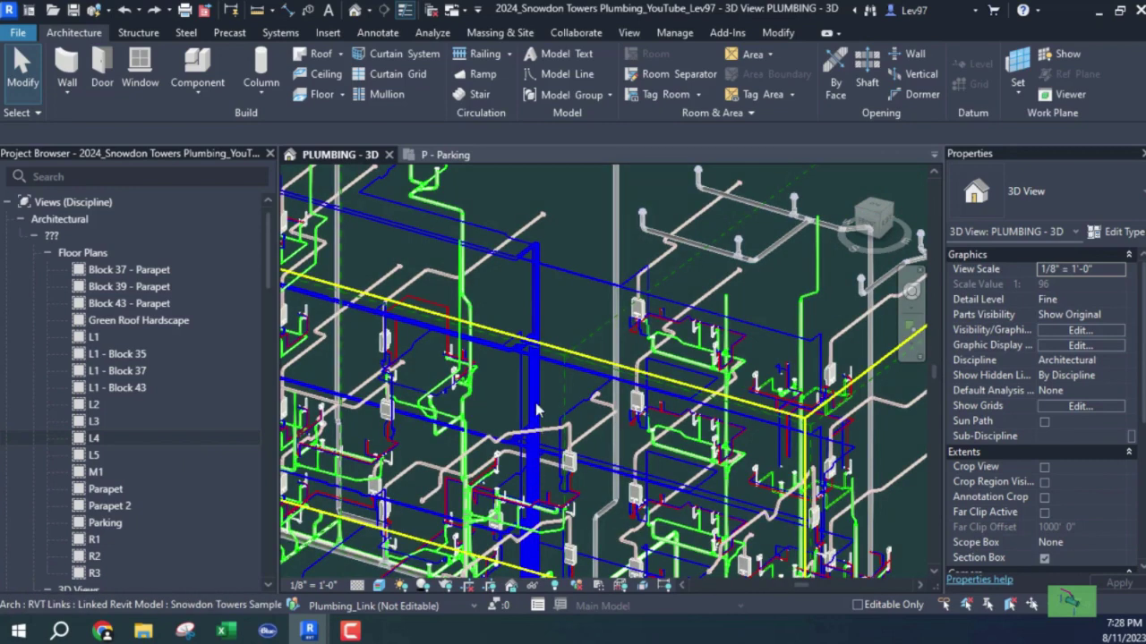
{"action": "scroll", "coordinate": [535, 371], "scroll_direction": "up", "scroll_amount": 3}
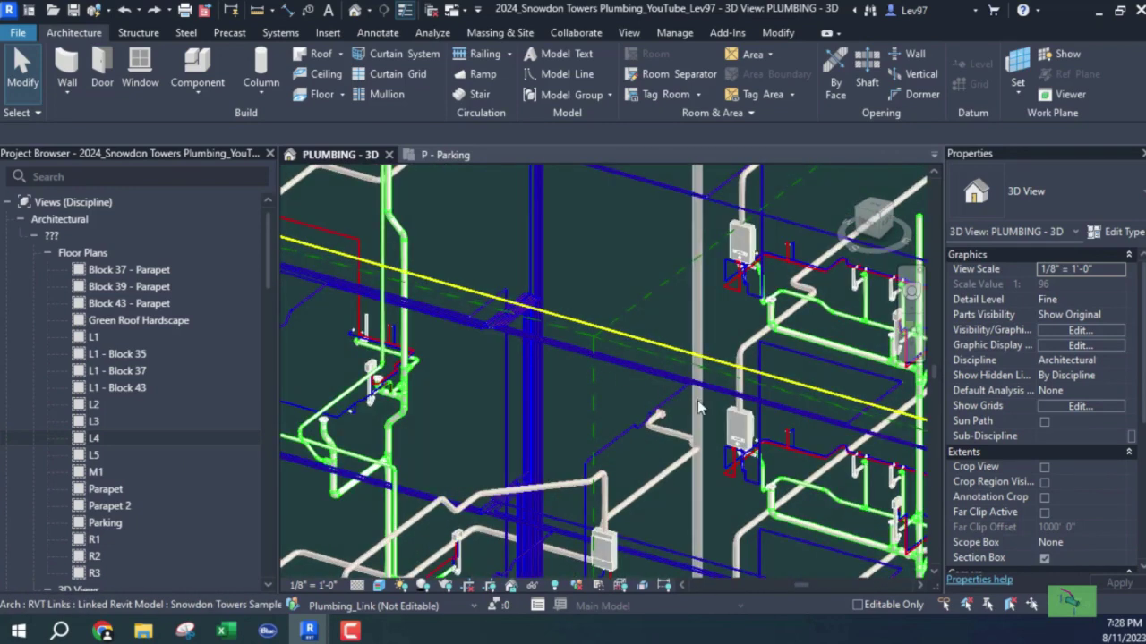
{"action": "middle_click_drag", "start_coordinate": [700, 407], "coordinate": [456, 367]}
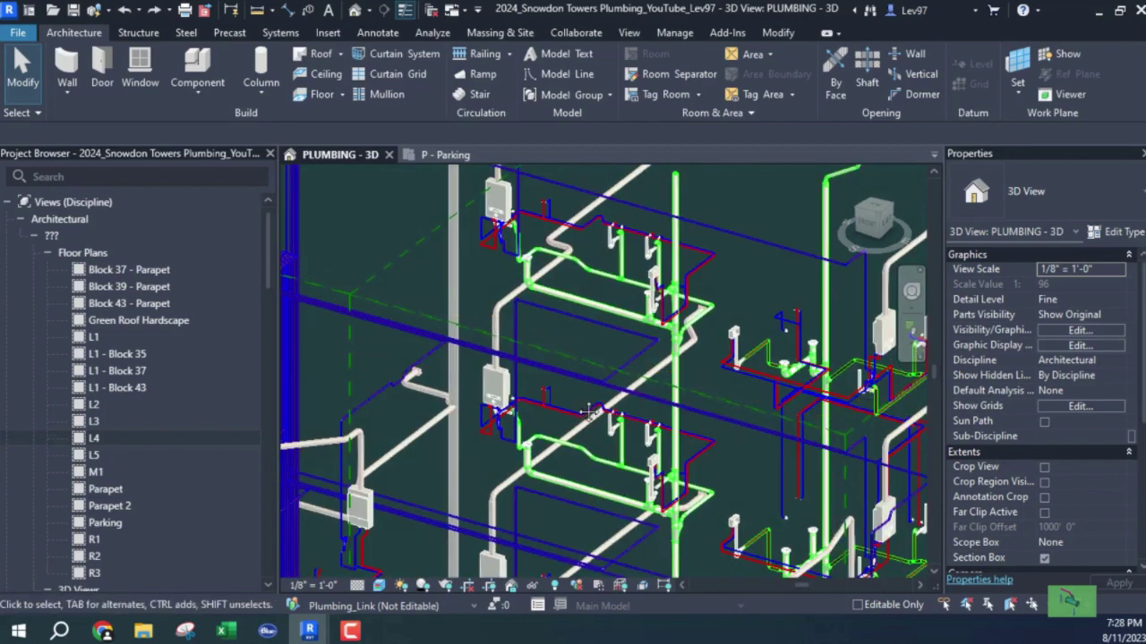
{"action": "middle_click_drag", "start_coordinate": [588, 413], "coordinate": [527, 451]}
{"action": "scroll", "coordinate": [677, 448], "scroll_direction": "up", "scroll_amount": 3}
{"action": "middle_click_drag", "start_coordinate": [662, 446], "coordinate": [591, 416]}
{"action": "scroll", "coordinate": [529, 324], "scroll_direction": "down", "scroll_amount": 2}
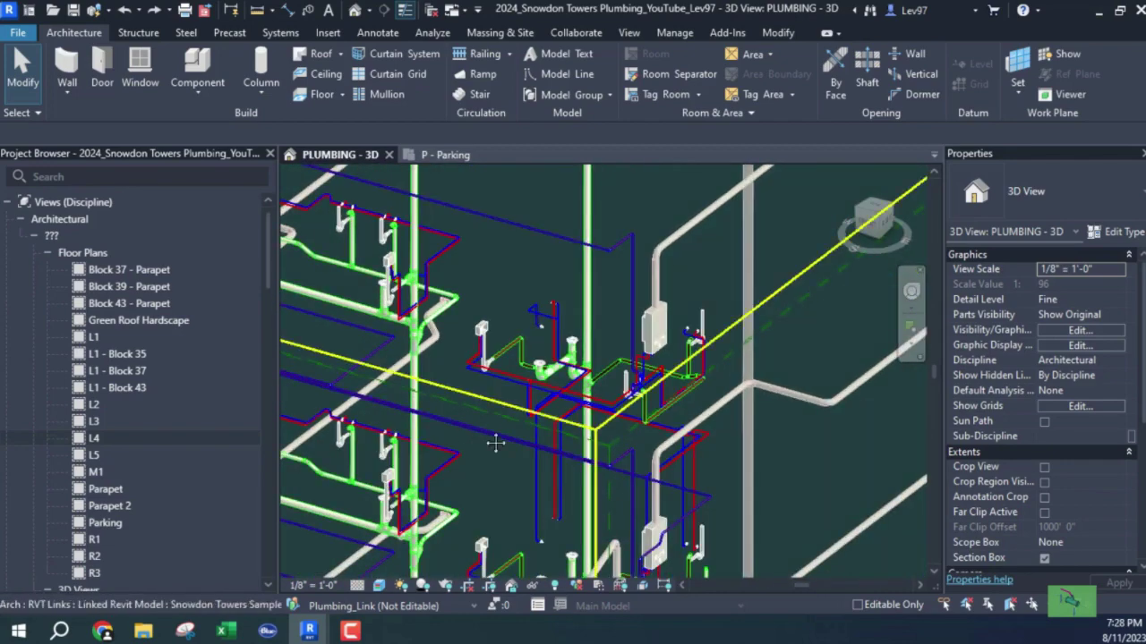
Turn on the Snowdon Towers Sample Architectural.rvt link in the 3D view's visibility overrides and open its custom display settings
{"action": "middle_click_drag", "start_coordinate": [494, 439], "coordinate": [595, 447]}
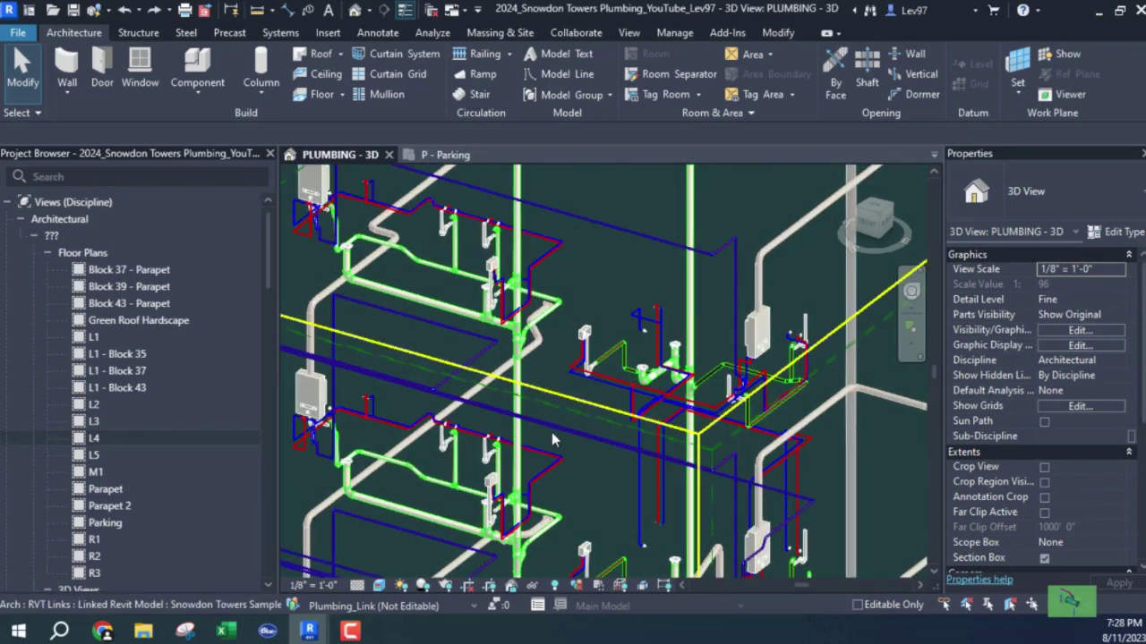
{"action": "scroll", "coordinate": [578, 358], "scroll_direction": "up", "scroll_amount": 2}
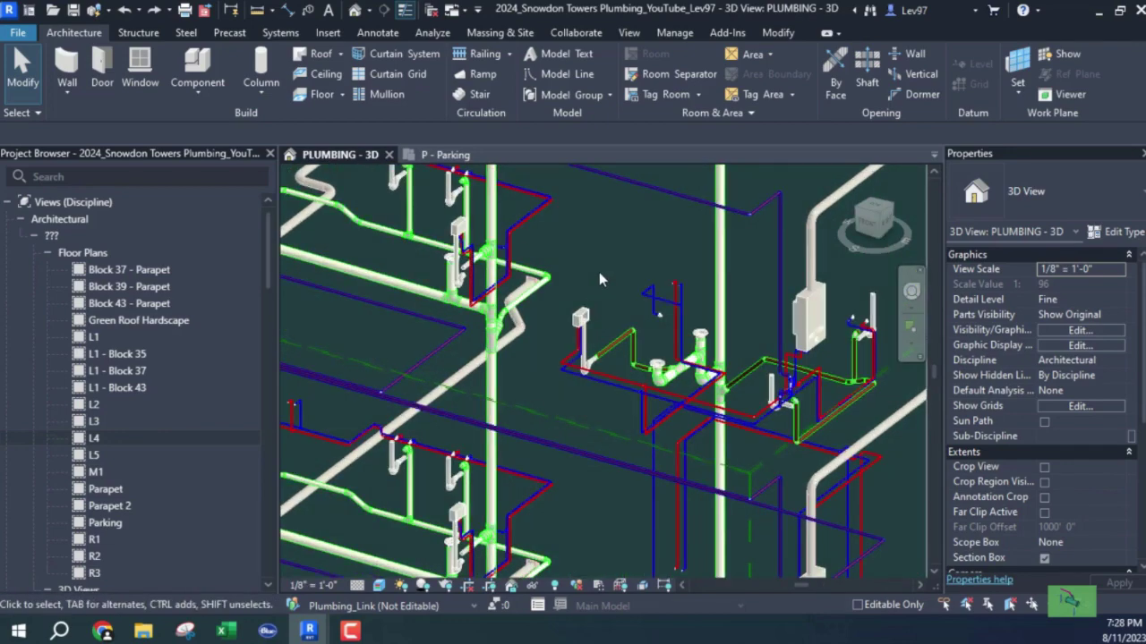
{"action": "key", "text": "v"}
{"action": "key", "text": "v"}
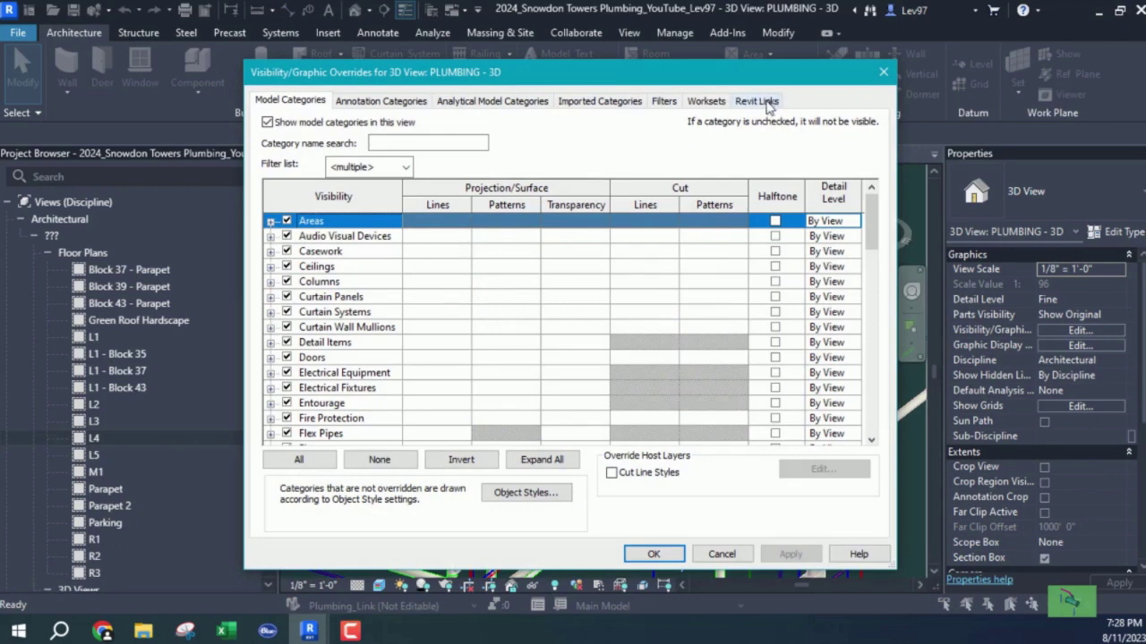
{"action": "left_click", "coordinate": [757, 101]}
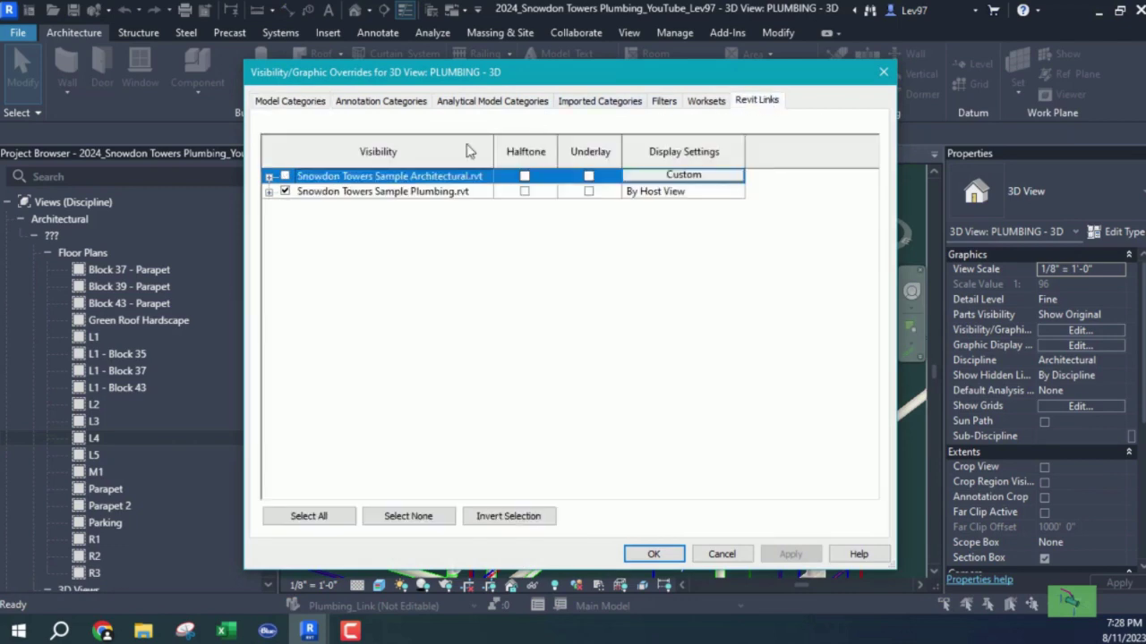
{"action": "left_click", "coordinate": [284, 176]}
{"action": "left_click", "coordinate": [683, 176]}
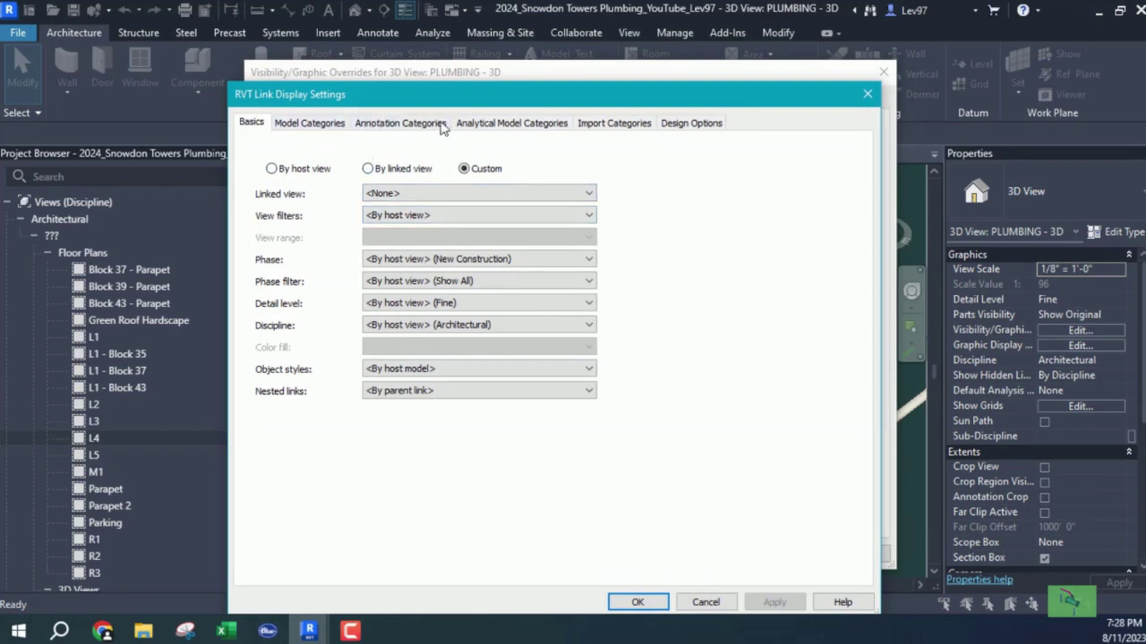
Set the architectural link's annotation categories to Custom and hide all of them
{"action": "left_click", "coordinate": [402, 125]}
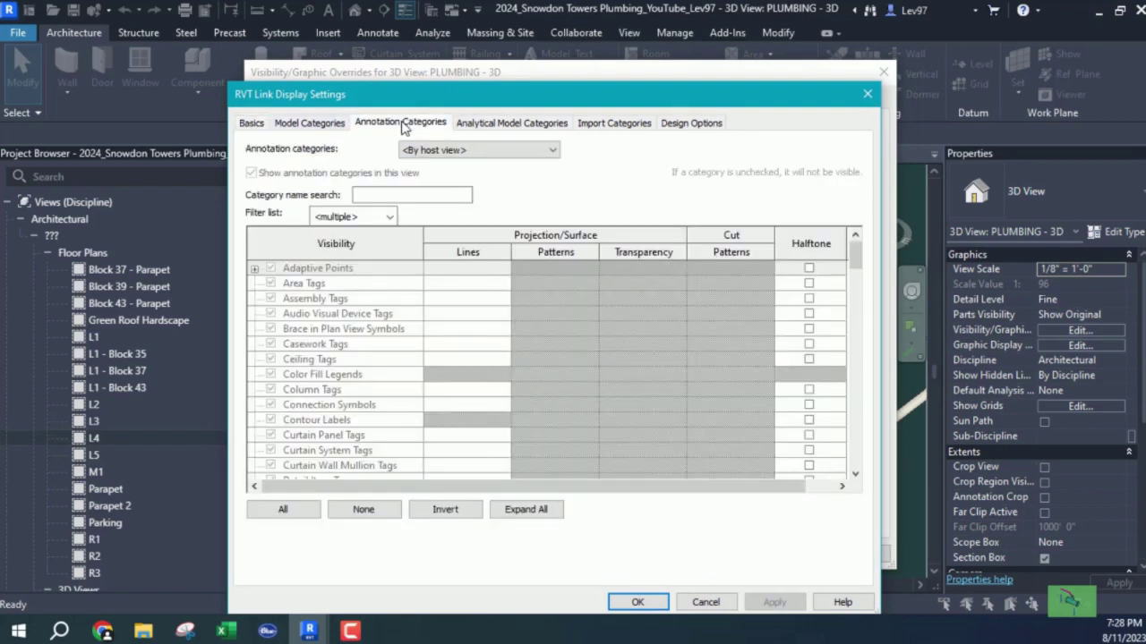
{"action": "left_click", "coordinate": [465, 150]}
{"action": "left_click", "coordinate": [423, 177]}
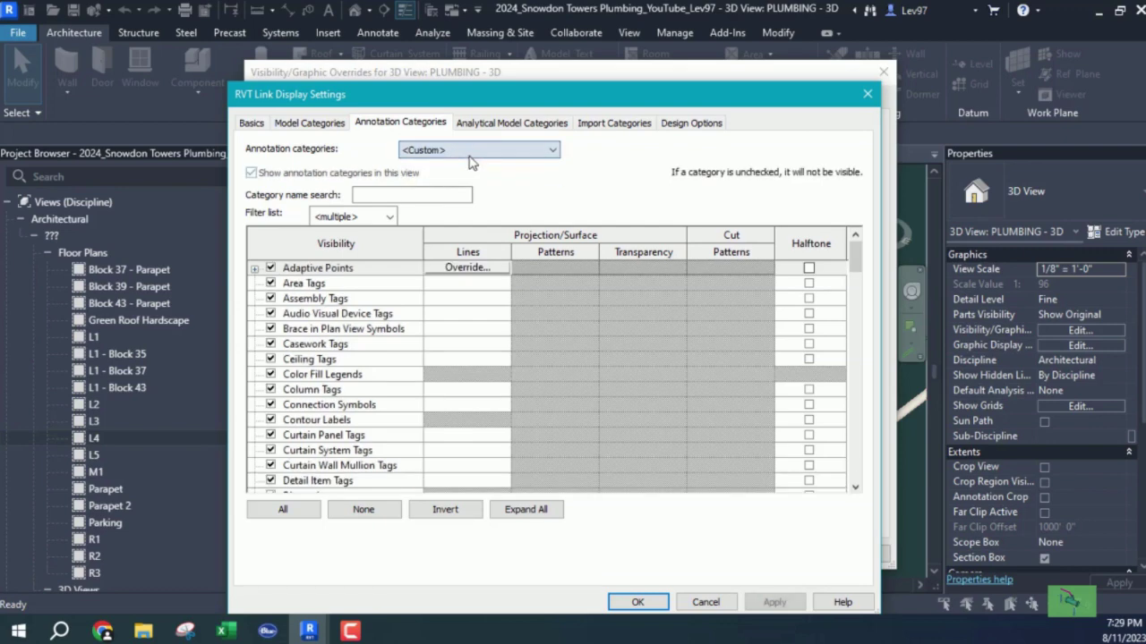
{"action": "left_click", "coordinate": [294, 509]}
{"action": "left_click", "coordinate": [361, 509]}
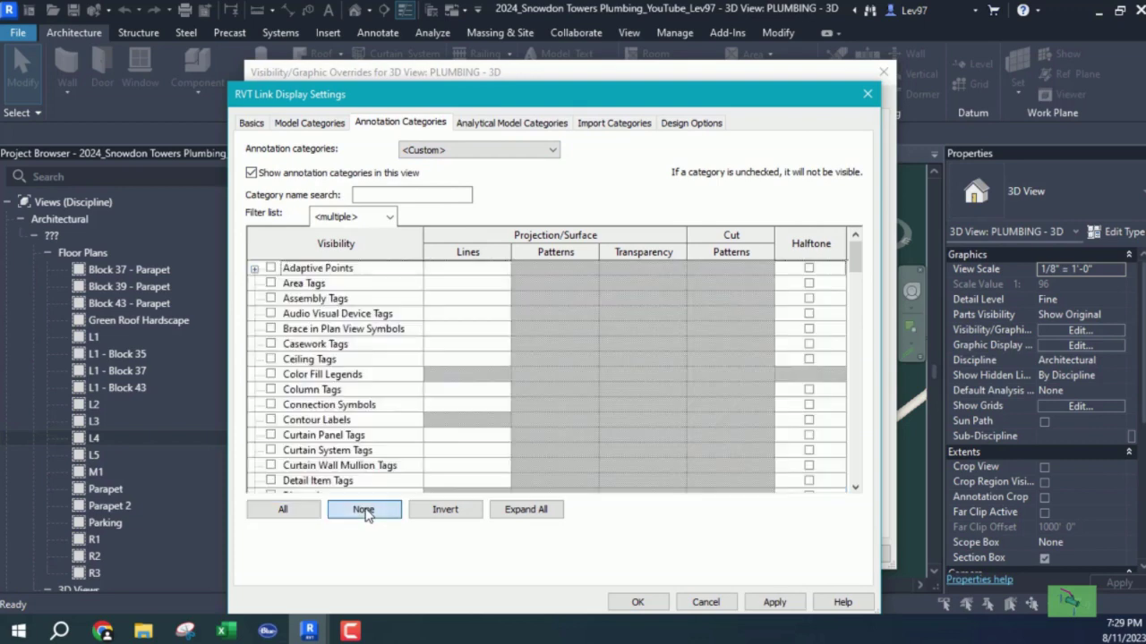
Hide all model categories of the architectural link in its custom display settings
{"action": "left_click", "coordinate": [310, 123]}
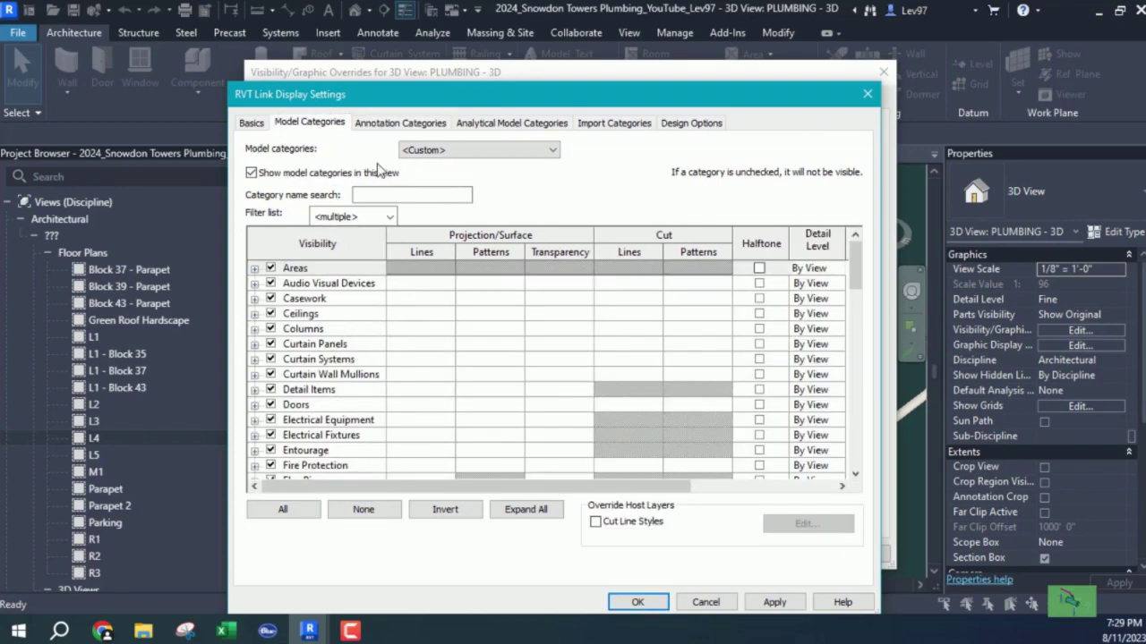
{"action": "left_click", "coordinate": [280, 510]}
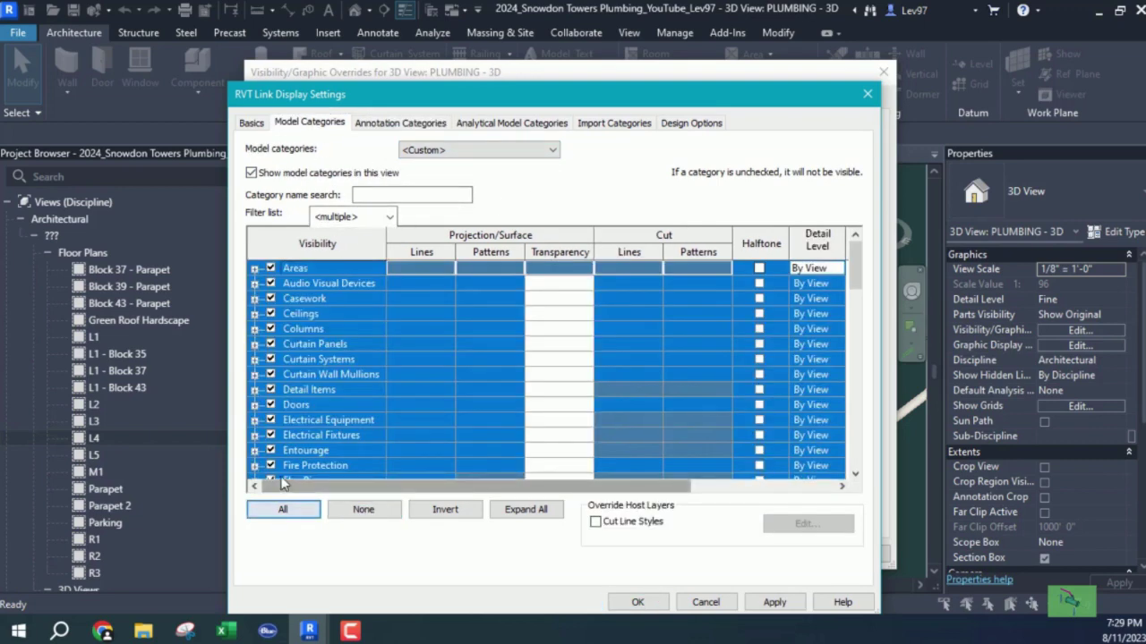
{"action": "left_click", "coordinate": [367, 512]}
Make the Plumbing Fixtures and Mechanical Equipment model categories visible for the architectural link
{"action": "left_click", "coordinate": [323, 346]}
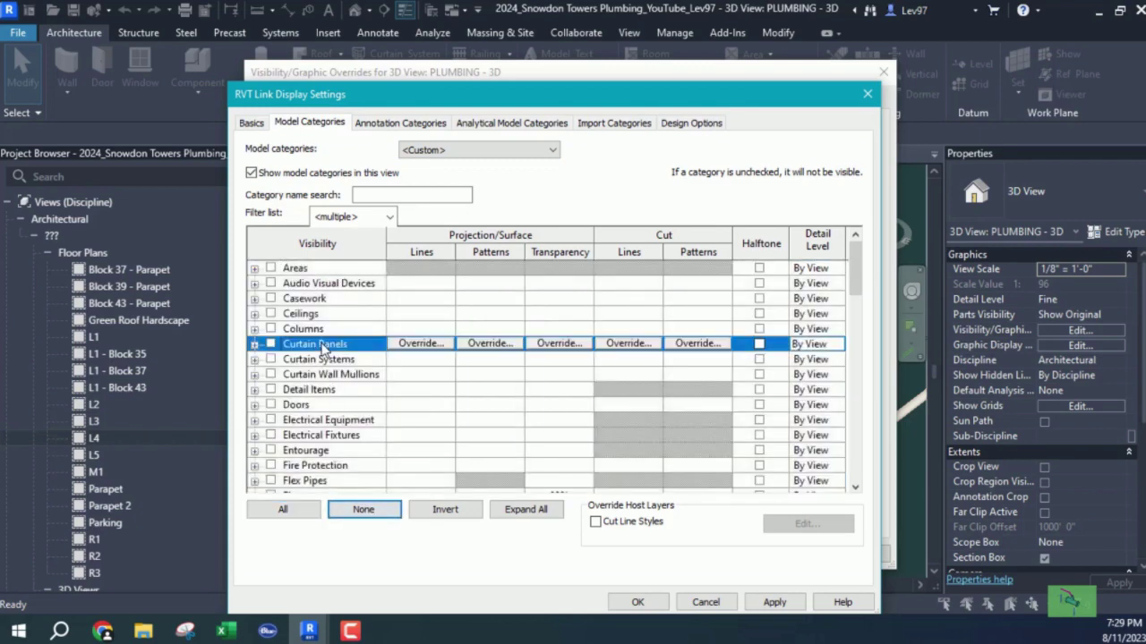
{"action": "type", "text": "pl"}
{"action": "scroll", "coordinate": [353, 358], "scroll_direction": "down", "scroll_amount": 4}
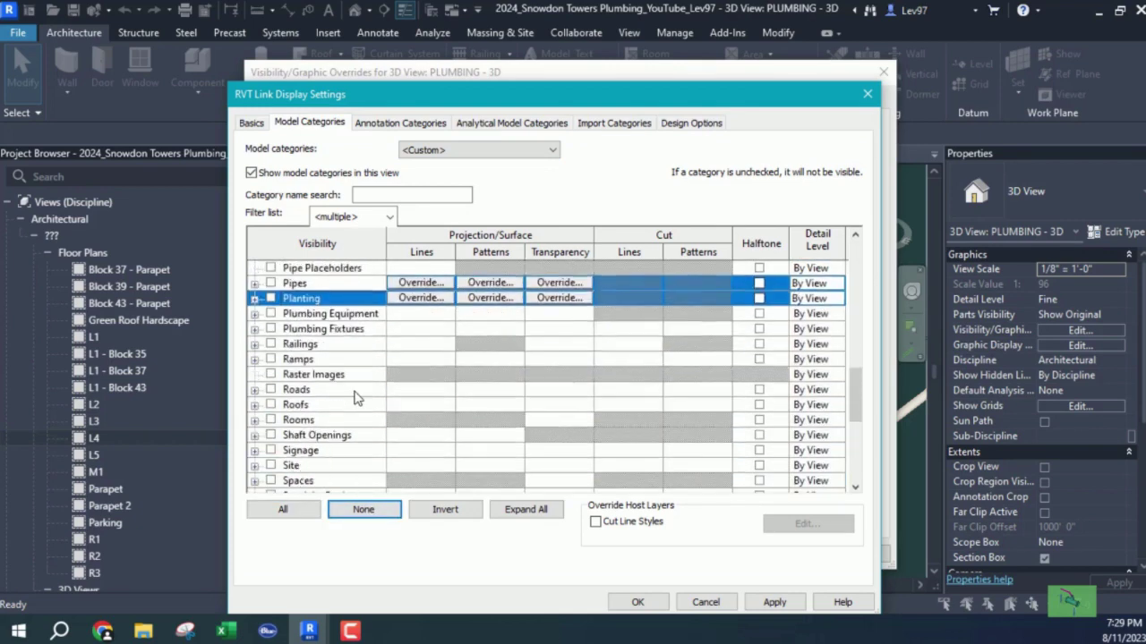
{"action": "left_click", "coordinate": [271, 298]}
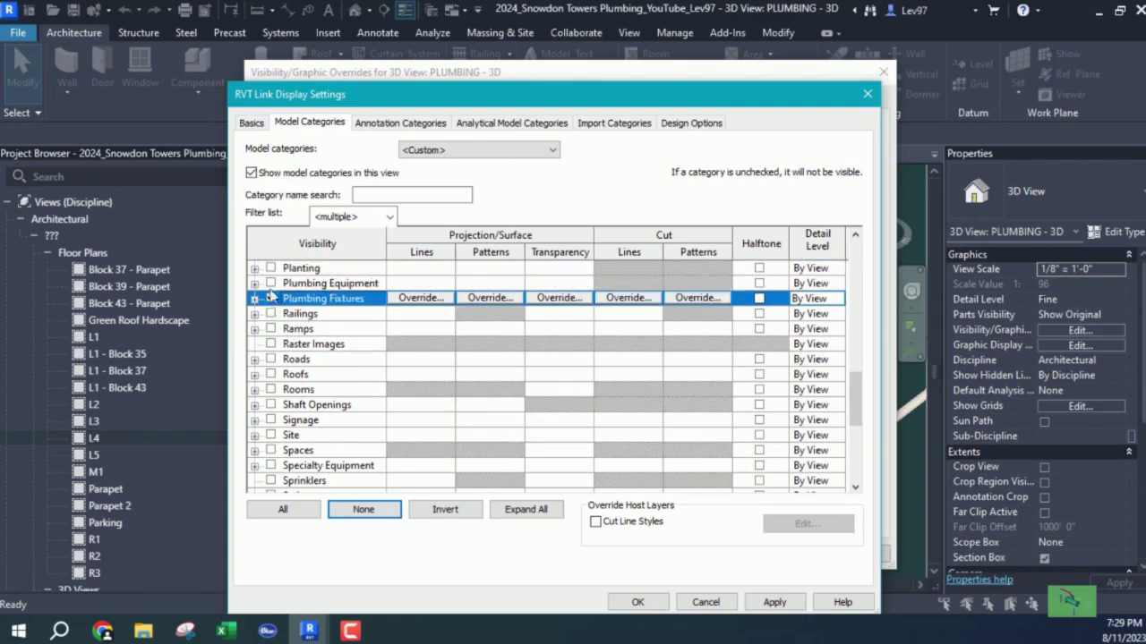
{"action": "scroll", "coordinate": [320, 366], "scroll_direction": "up", "scroll_amount": 5}
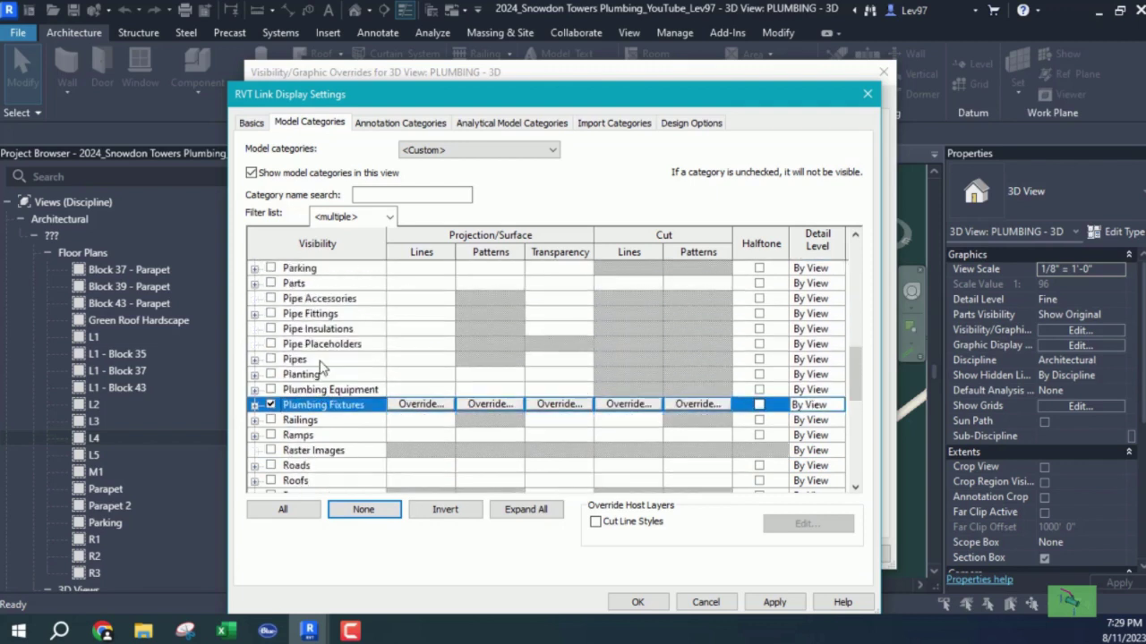
{"action": "scroll", "coordinate": [320, 358], "scroll_direction": "up", "scroll_amount": 3}
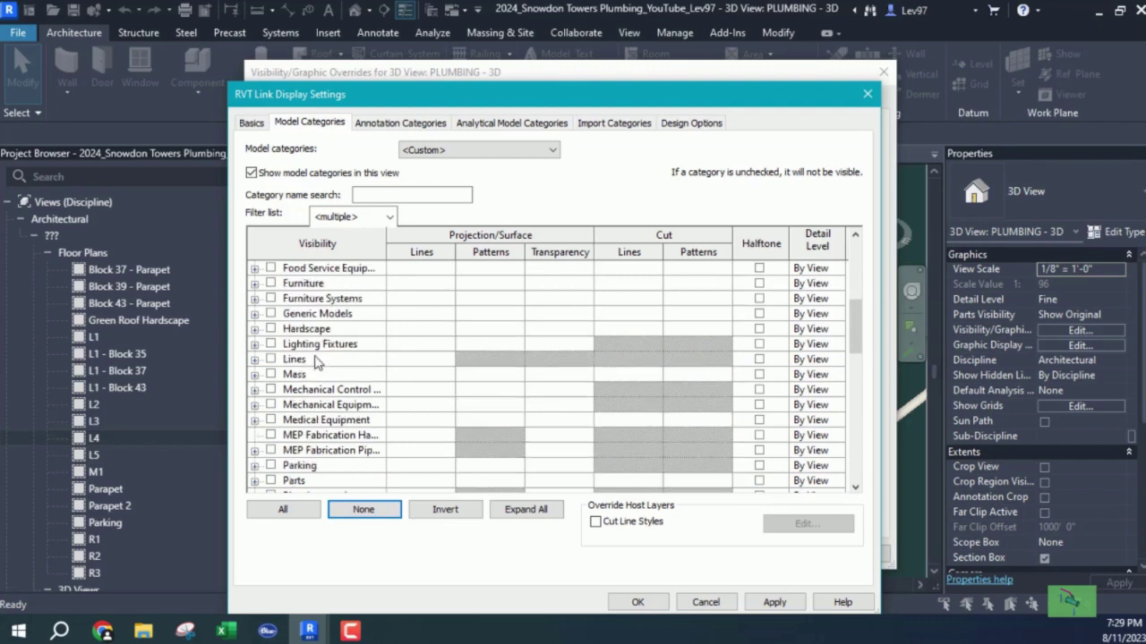
{"action": "left_click", "coordinate": [270, 406]}
{"action": "scroll", "coordinate": [356, 410], "scroll_direction": "down", "scroll_amount": 4}
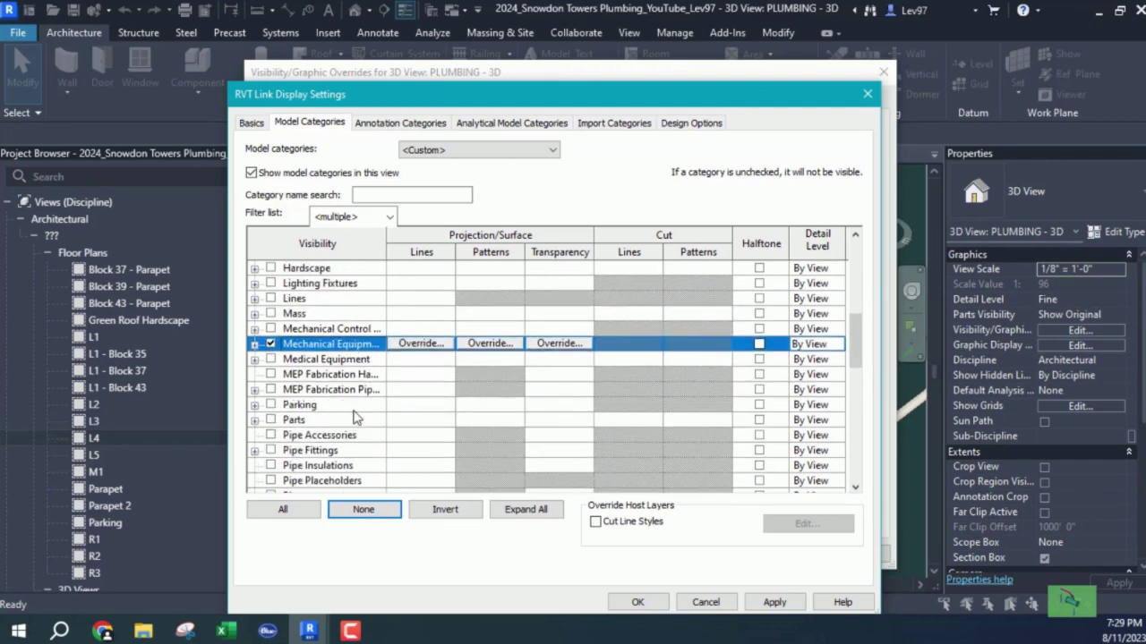
{"action": "scroll", "coordinate": [340, 335], "scroll_direction": "up", "scroll_amount": 2}
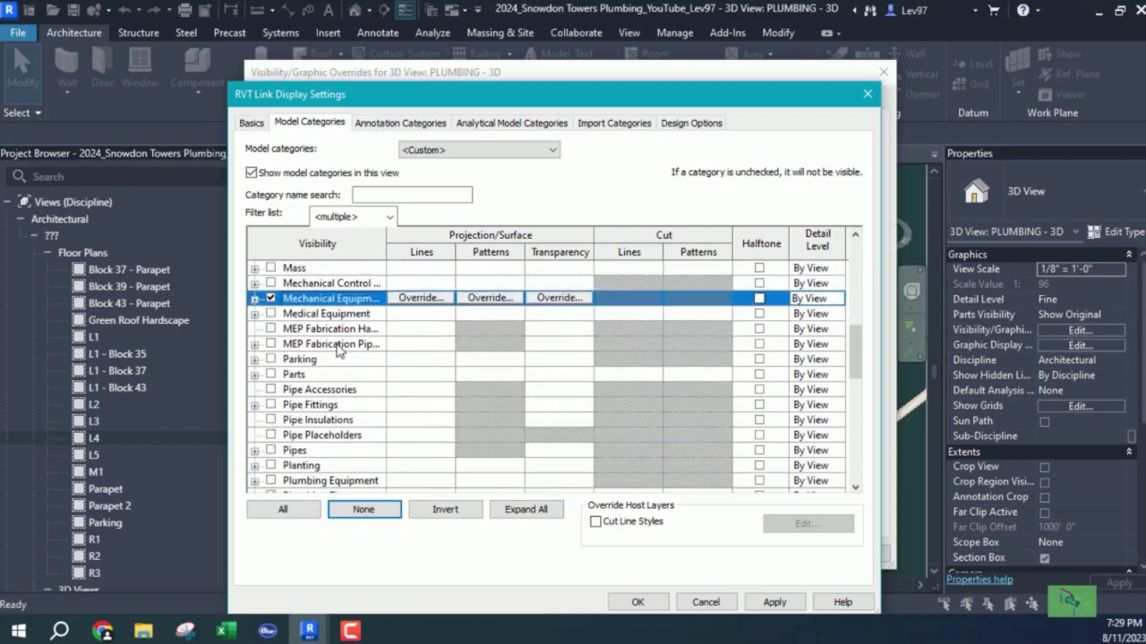
{"action": "scroll", "coordinate": [336, 370], "scroll_direction": "down", "scroll_amount": 4}
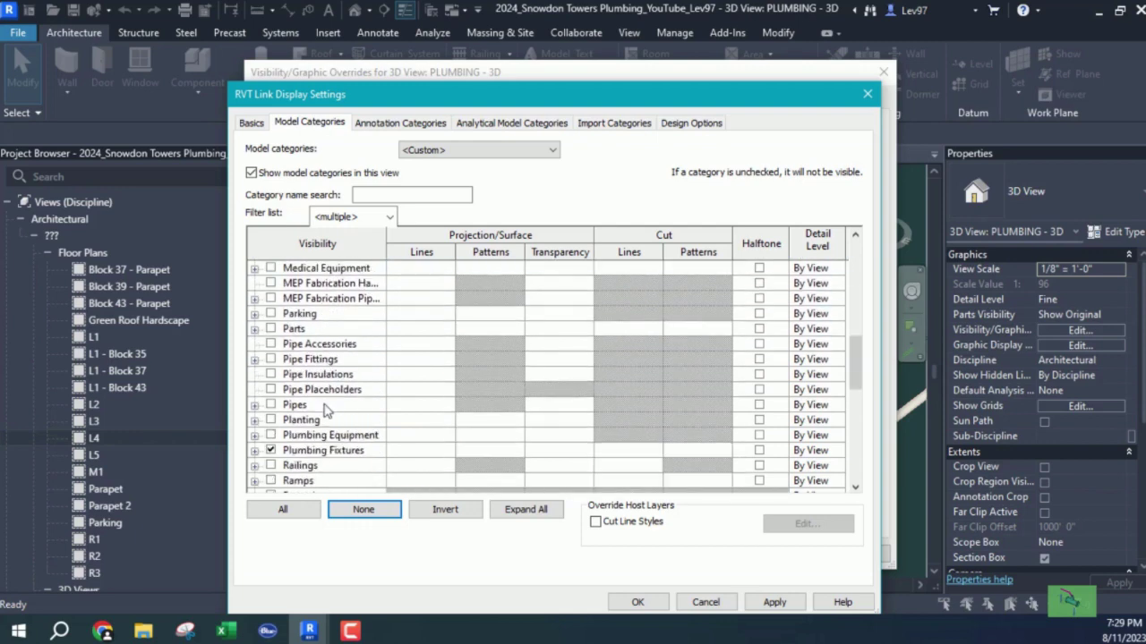
{"action": "scroll", "coordinate": [313, 401], "scroll_direction": "up", "scroll_amount": 1}
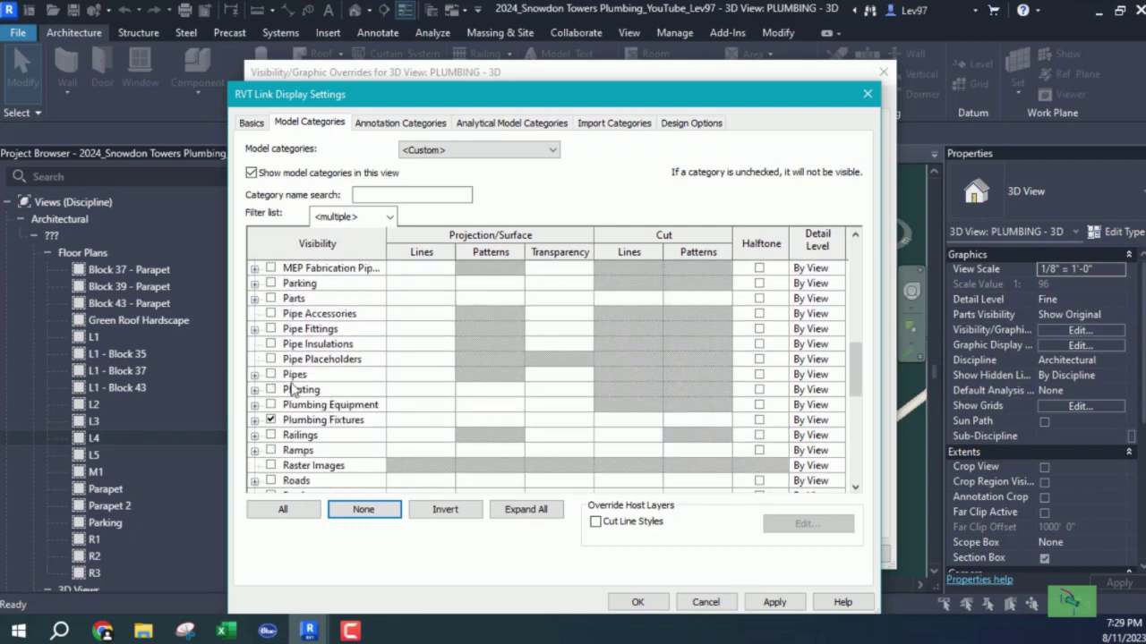
{"action": "left_click", "coordinate": [272, 328]}
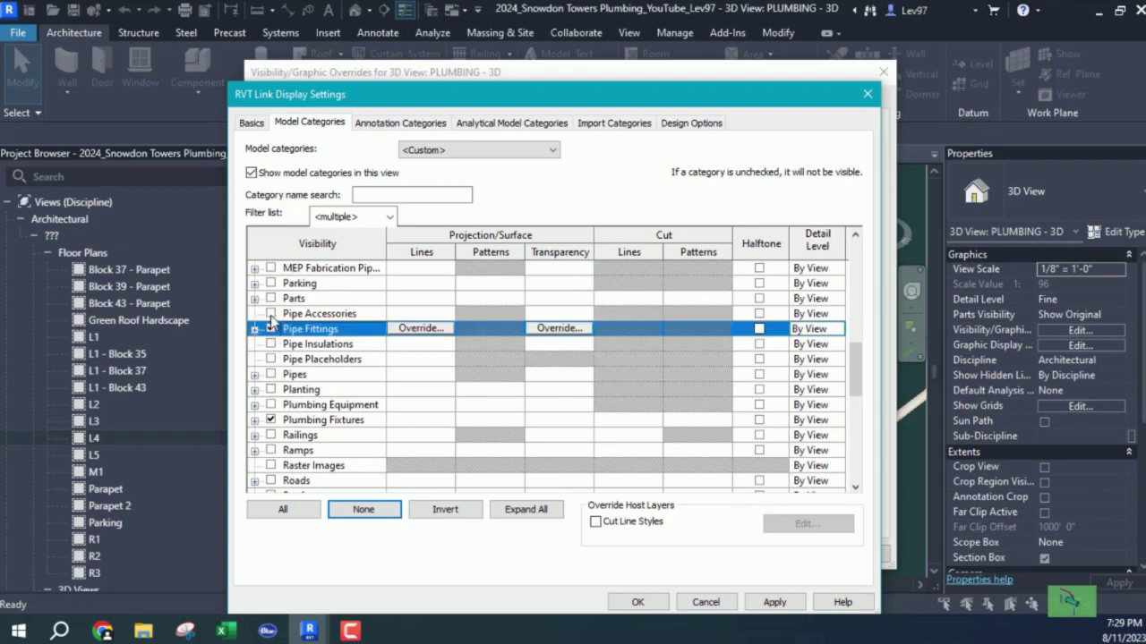
{"action": "left_click", "coordinate": [270, 313]}
{"action": "left_click", "coordinate": [270, 344]}
{"action": "left_click", "coordinate": [271, 359]}
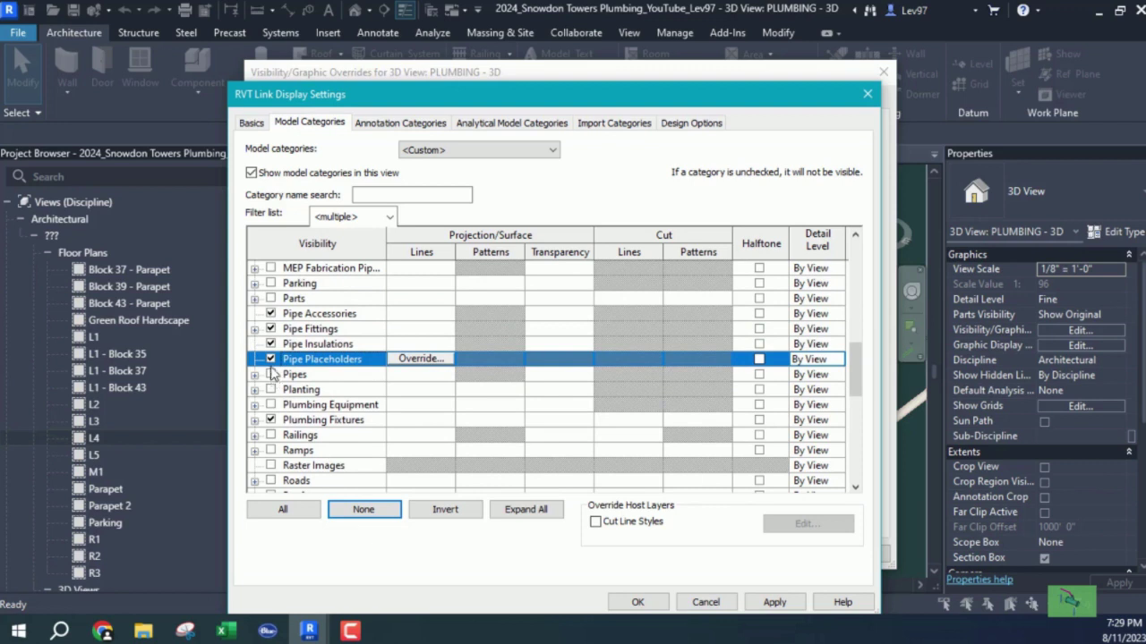
{"action": "left_click", "coordinate": [270, 344]}
{"action": "left_click", "coordinate": [270, 328]}
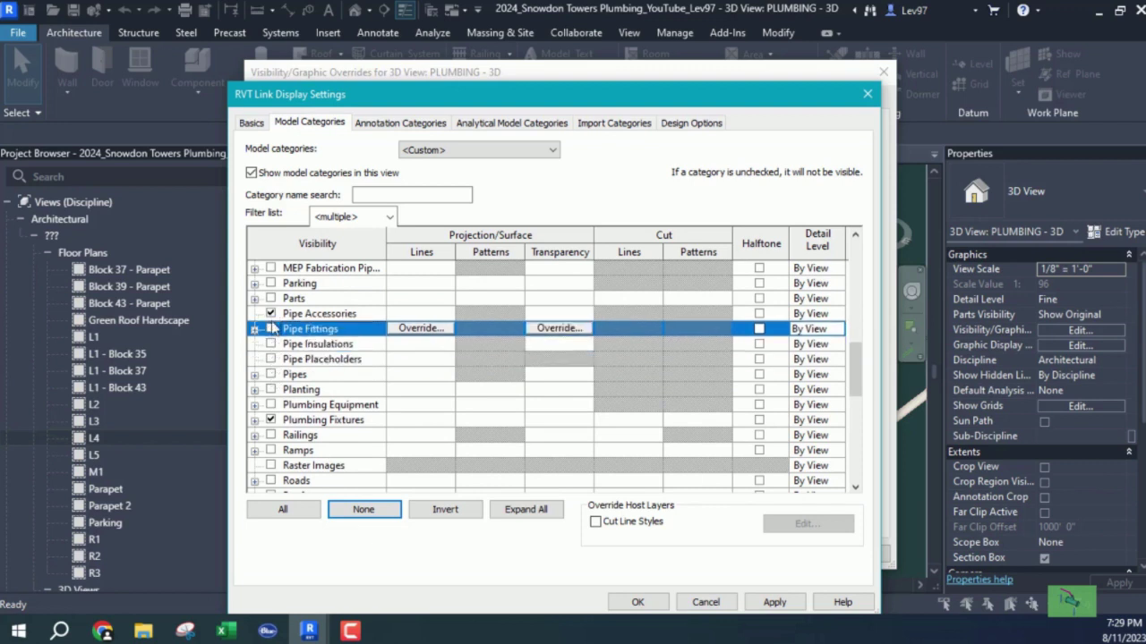
{"action": "left_click", "coordinate": [270, 314]}
Check the remaining model categories, and apply the link display settings and visibility overrides to the 3D view
{"action": "scroll", "coordinate": [345, 380], "scroll_direction": "up", "scroll_amount": 4}
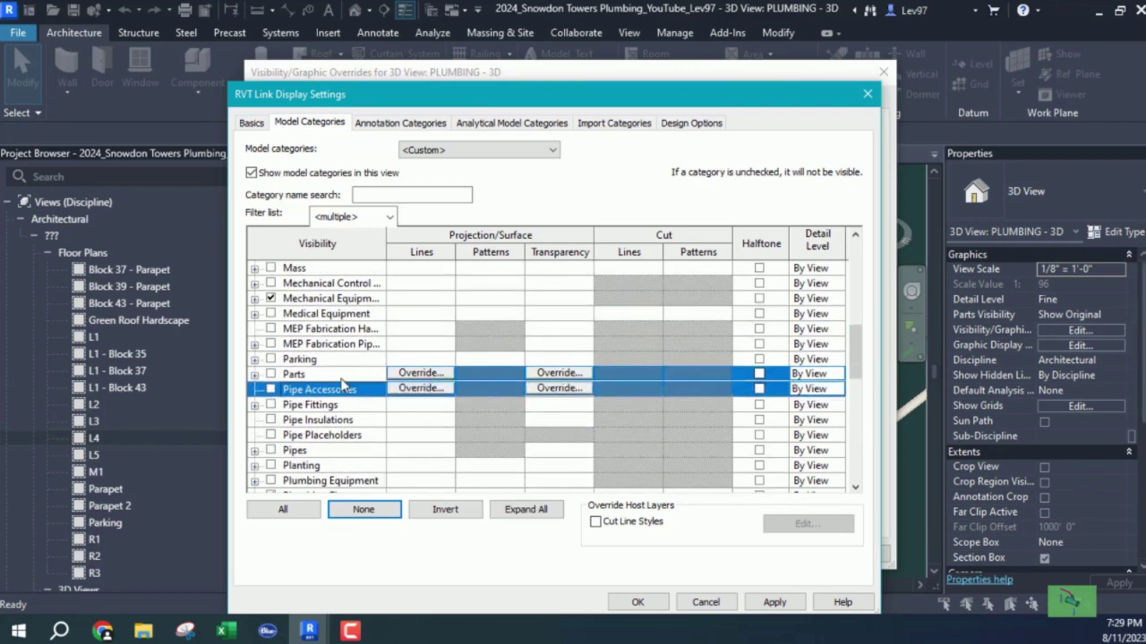
{"action": "scroll", "coordinate": [356, 344], "scroll_direction": "down", "scroll_amount": 6}
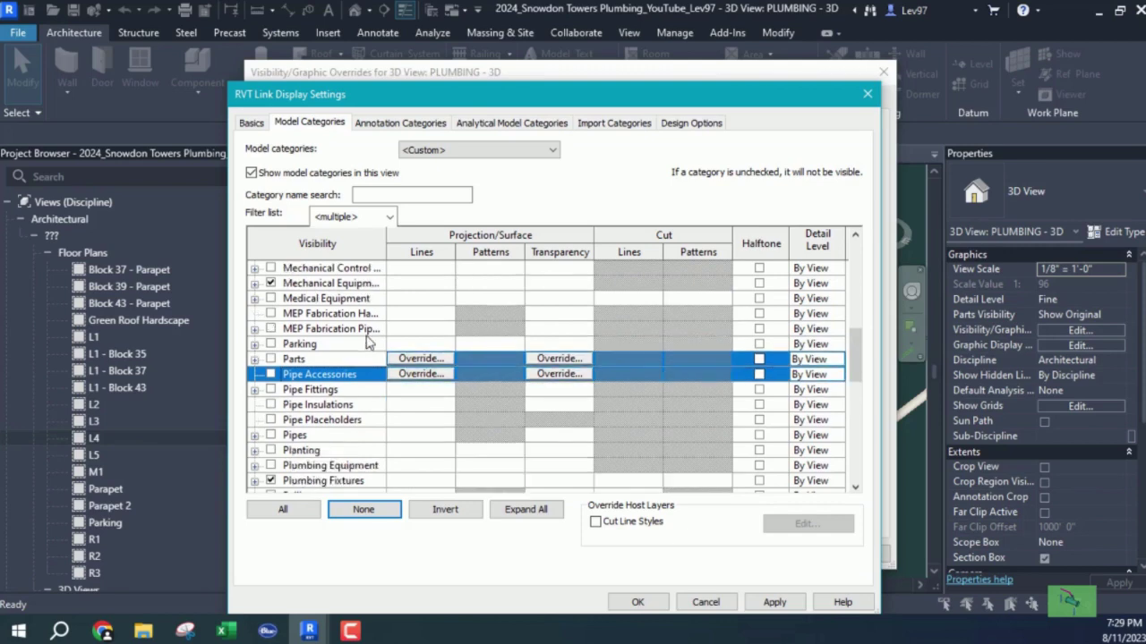
{"action": "left_click", "coordinate": [651, 604]}
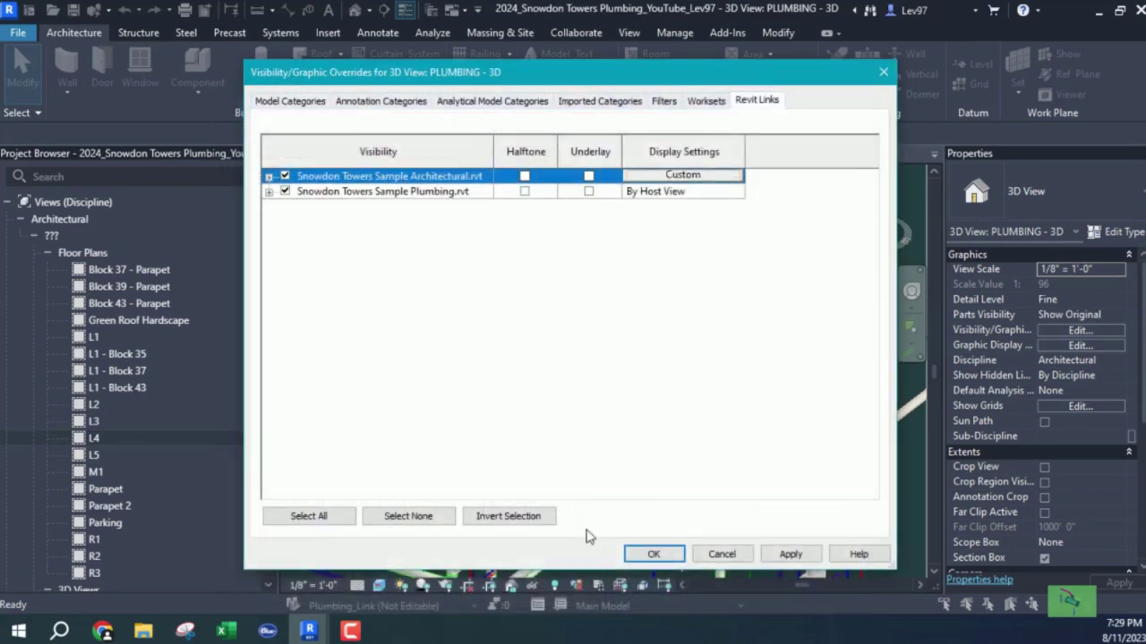
{"action": "left_click", "coordinate": [652, 552]}
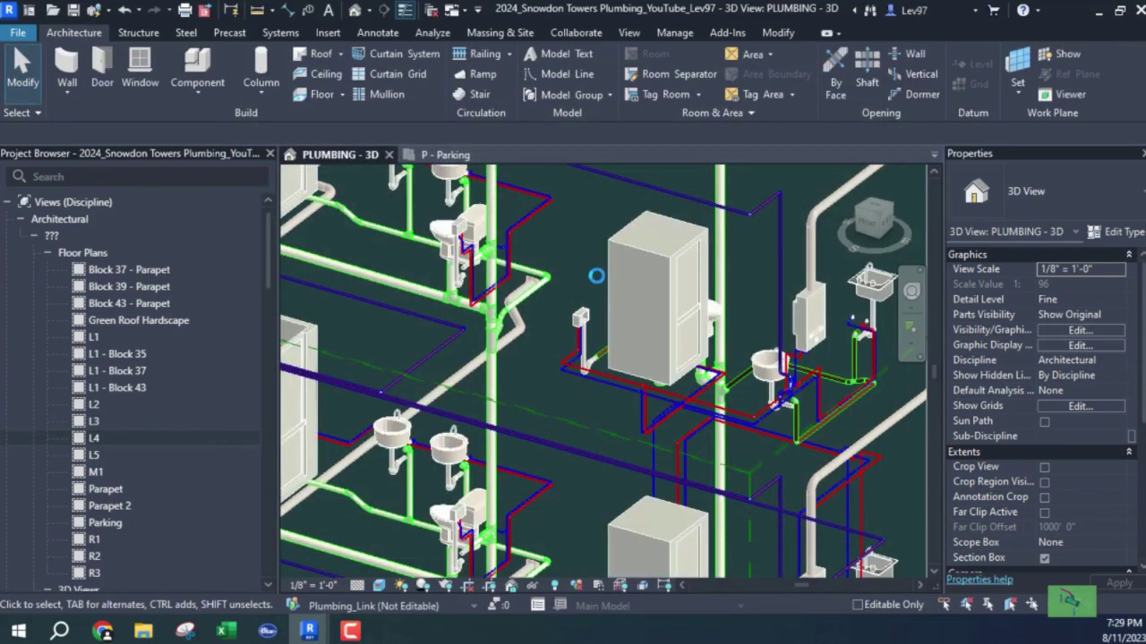
Examine how the sinks, toilets and wall boxes connect to the supply and drain pipes in the 3D view
{"action": "middle_click_drag", "start_coordinate": [703, 331], "coordinate": [592, 401]}
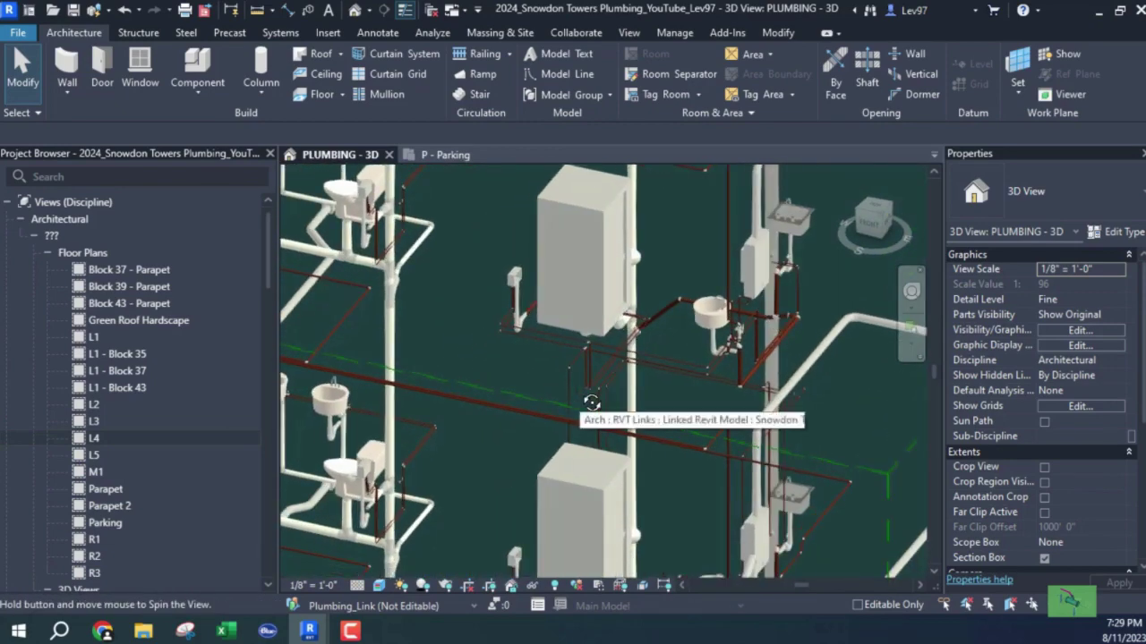
{"action": "middle_click_drag", "start_coordinate": [444, 472], "coordinate": [585, 428]}
{"action": "scroll", "coordinate": [438, 394], "scroll_direction": "up", "scroll_amount": 3}
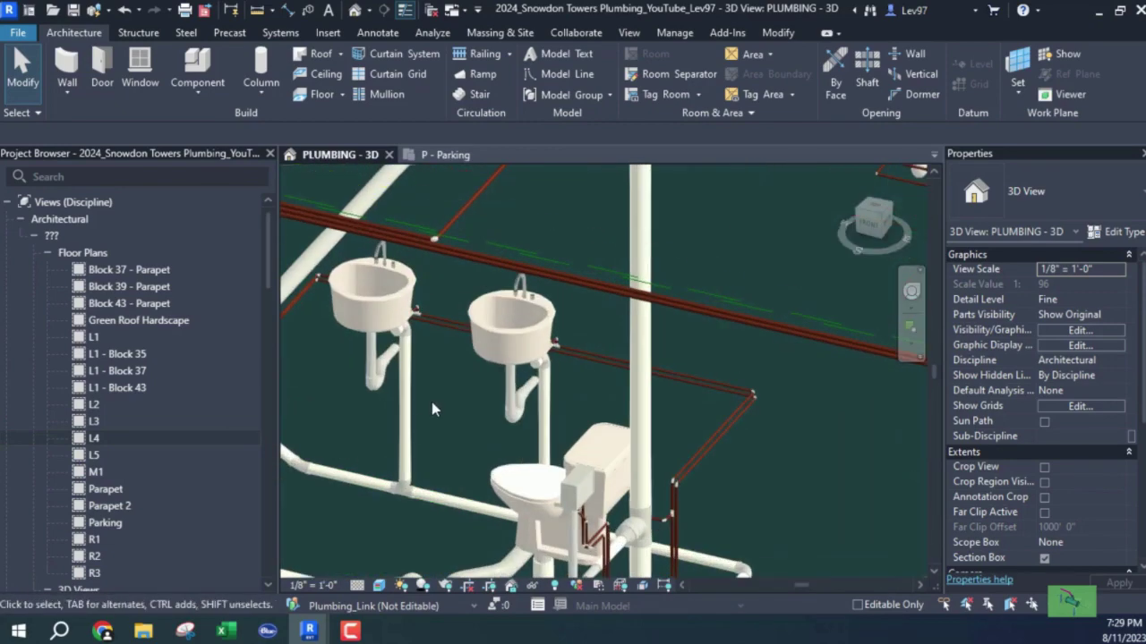
{"action": "middle_click_drag", "start_coordinate": [435, 409], "coordinate": [437, 412], "text": "shift"}
{"action": "scroll", "coordinate": [481, 390], "scroll_direction": "down", "scroll_amount": 2}
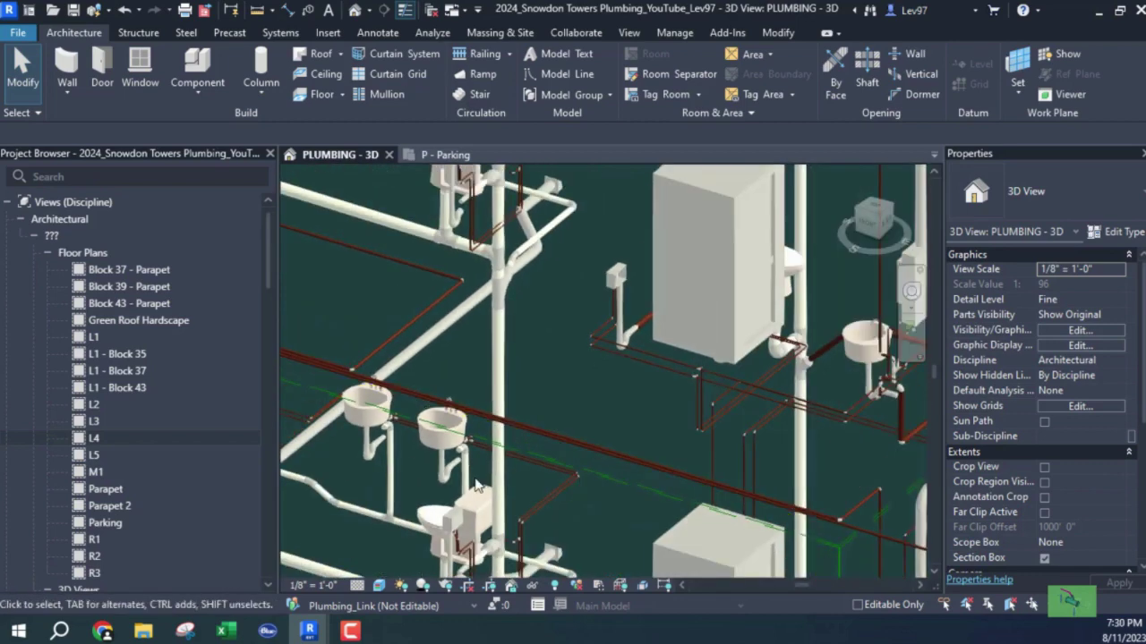
{"action": "middle_click_drag", "start_coordinate": [463, 521], "coordinate": [519, 378]}
{"action": "middle_click_drag", "start_coordinate": [641, 410], "coordinate": [571, 273], "text": "shift"}
{"action": "scroll", "coordinate": [581, 376], "scroll_direction": "up", "scroll_amount": 5}
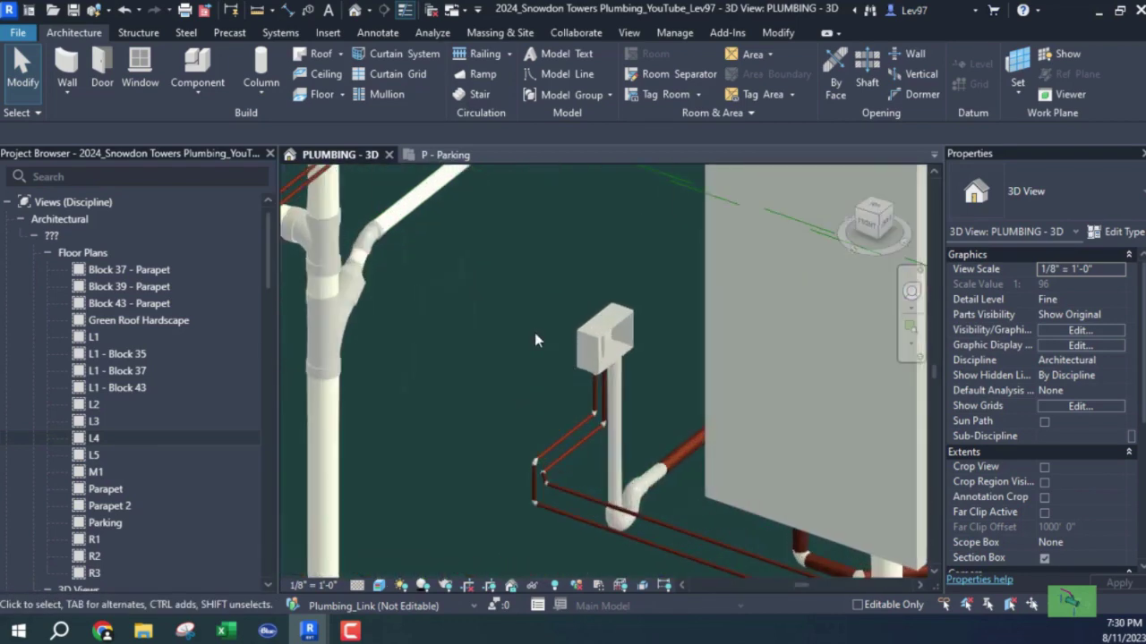
{"action": "scroll", "coordinate": [582, 376], "scroll_direction": "down", "scroll_amount": 5}
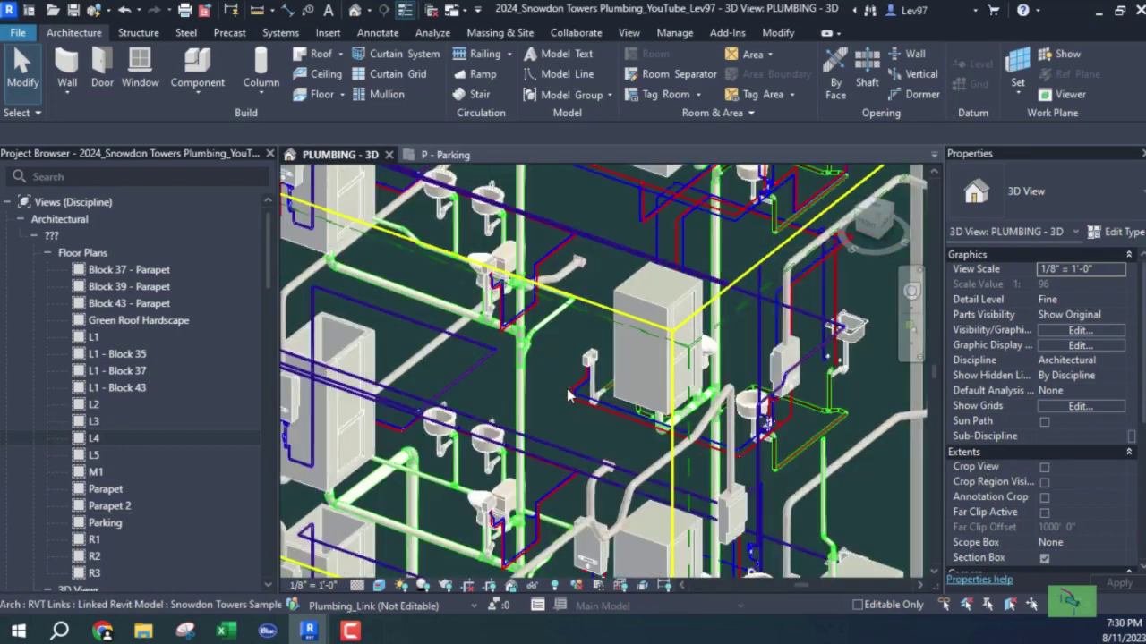
Inspect the properties of the wall-mounted tankless water heater beside the tall cabinet unit, and deselect it
{"action": "middle_click_drag", "start_coordinate": [573, 385], "coordinate": [547, 355]}
{"action": "scroll", "coordinate": [528, 358], "scroll_direction": "up", "scroll_amount": 5}
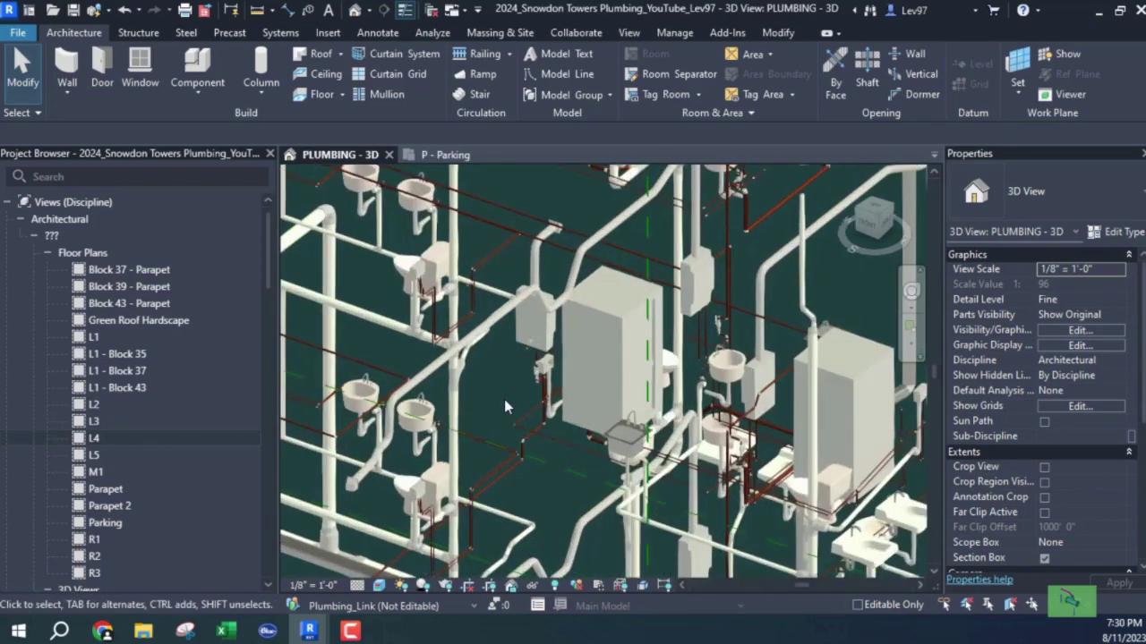
{"action": "left_click", "coordinate": [526, 301]}
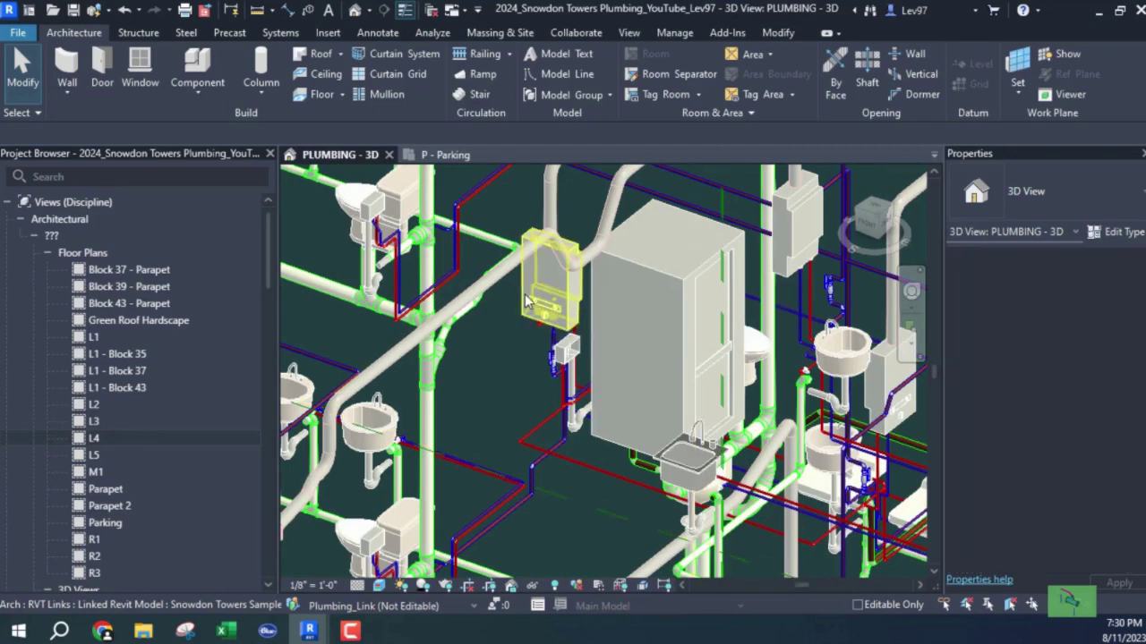
{"action": "left_click", "coordinate": [534, 320]}
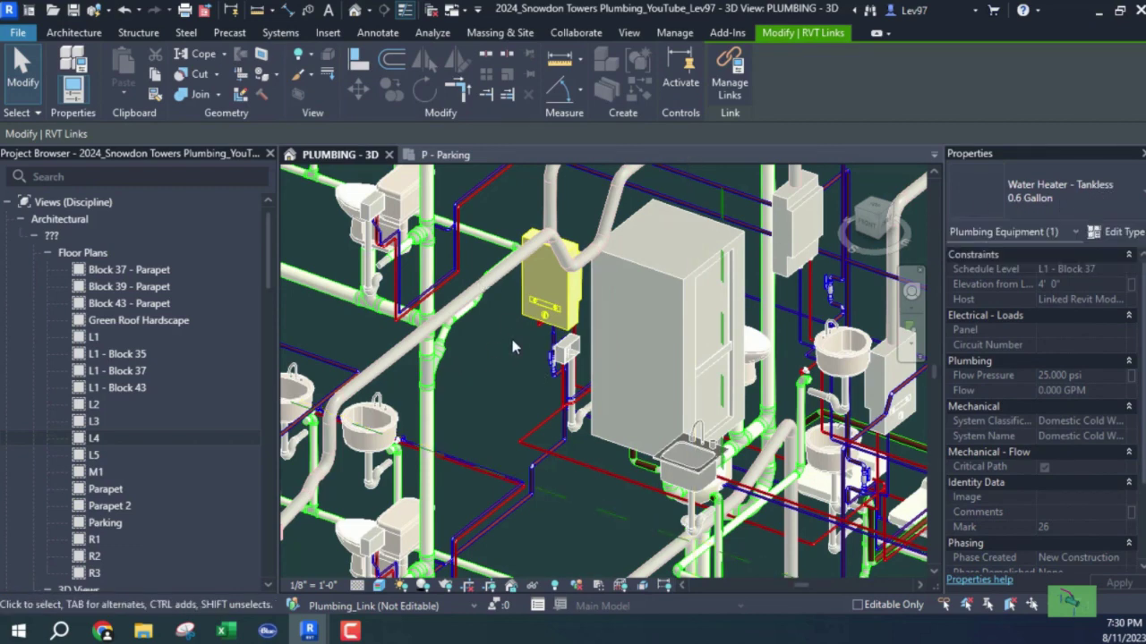
{"action": "middle_click_drag", "start_coordinate": [544, 386], "coordinate": [532, 391]}
{"action": "left_click", "coordinate": [556, 429]}
{"action": "scroll", "coordinate": [533, 420], "scroll_direction": "down", "scroll_amount": 1}
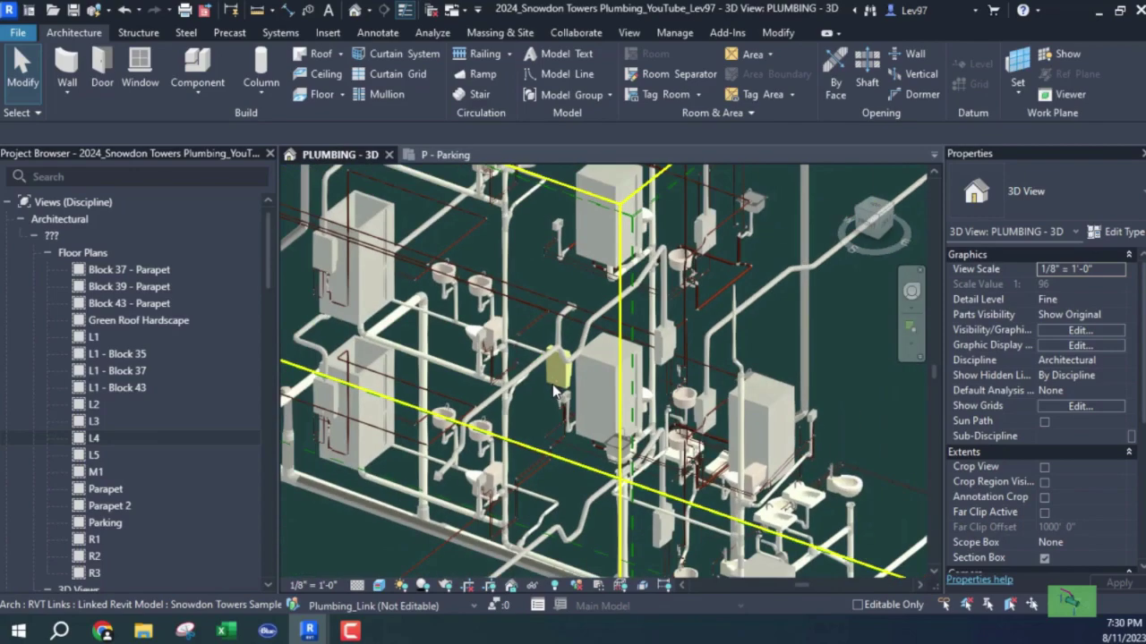
Examine the piping from the wall-mounted water heater across to the vertical bundle of supply risers in the 3D view
{"action": "scroll", "coordinate": [551, 383], "scroll_direction": "up", "scroll_amount": 3}
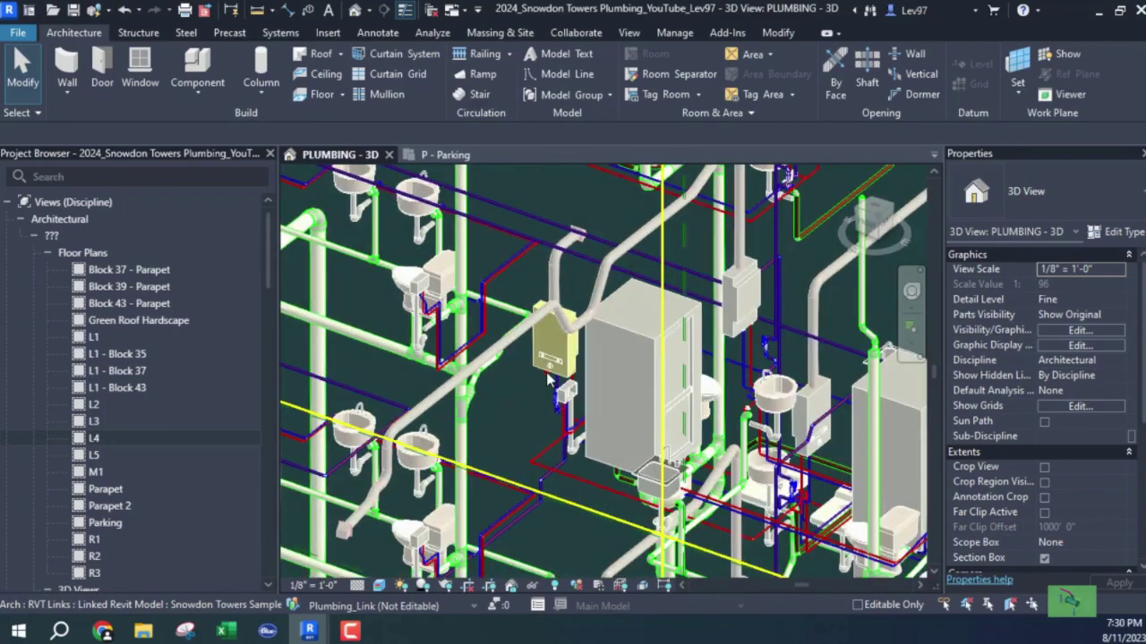
{"action": "middle_click_drag", "start_coordinate": [549, 385], "coordinate": [567, 462], "text": "shift"}
{"action": "middle_click_drag", "start_coordinate": [564, 287], "coordinate": [522, 415]}
{"action": "middle_click_drag", "start_coordinate": [468, 345], "coordinate": [711, 548]}
{"action": "middle_click_drag", "start_coordinate": [586, 447], "coordinate": [850, 573]}
{"action": "middle_click_drag", "start_coordinate": [736, 530], "coordinate": [761, 618], "text": "shift"}
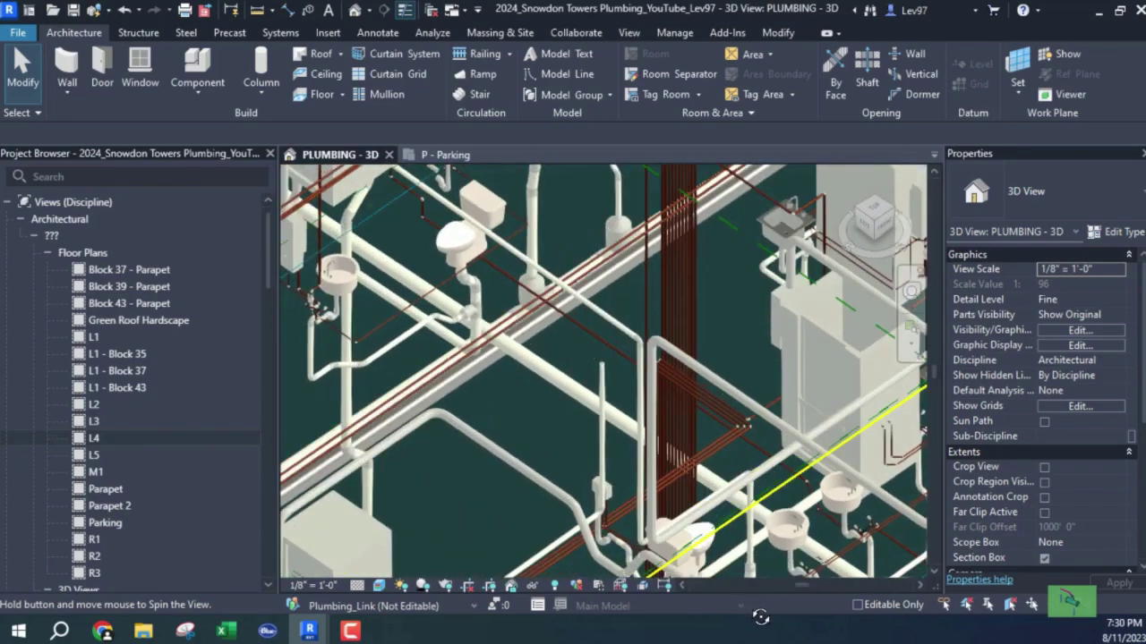
{"action": "scroll", "coordinate": [556, 413], "scroll_direction": "down", "scroll_amount": 3}
{"action": "middle_click_drag", "start_coordinate": [513, 389], "coordinate": [546, 432], "text": "shift"}
{"action": "middle_click_drag", "start_coordinate": [421, 472], "coordinate": [648, 383]}
Examine the supply and drain connections of the round sink, wall-mounted heater, toilet and tall cabinet unit in the 3D view
{"action": "scroll", "coordinate": [582, 418], "scroll_direction": "up", "scroll_amount": 3}
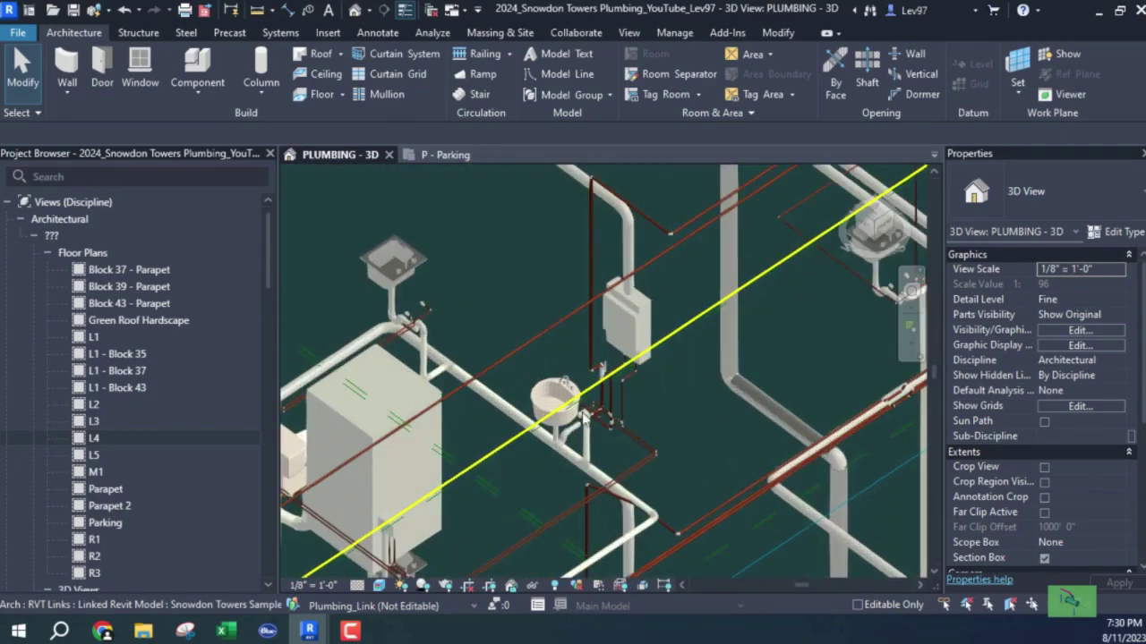
{"action": "scroll", "coordinate": [584, 418], "scroll_direction": "up", "scroll_amount": 4}
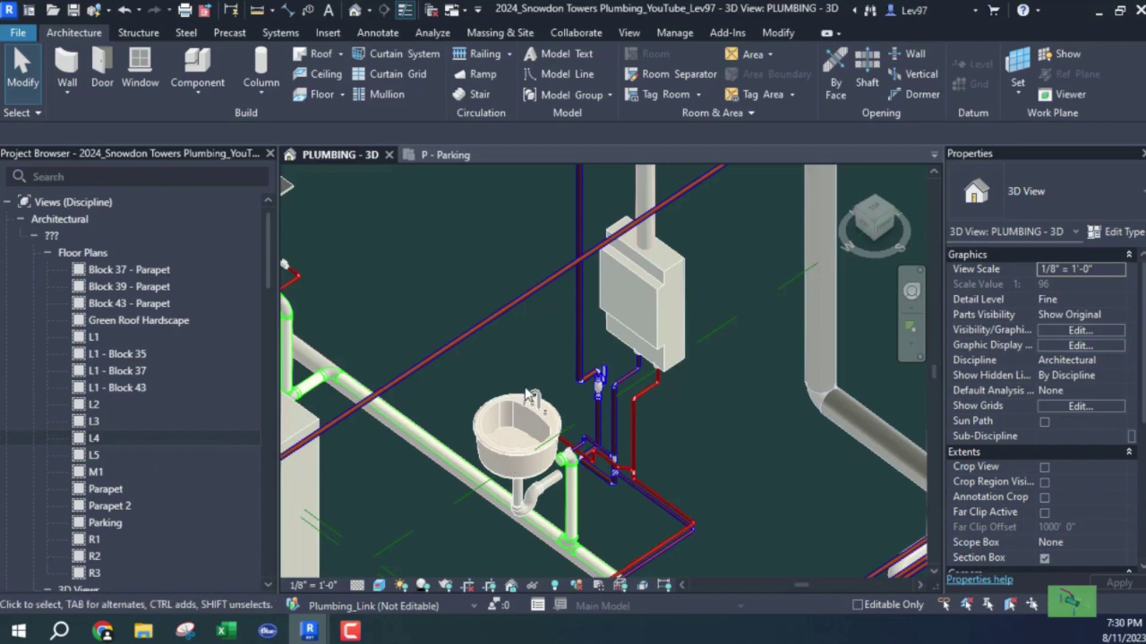
{"action": "scroll", "coordinate": [526, 400], "scroll_direction": "down", "scroll_amount": 3}
{"action": "scroll", "coordinate": [526, 400], "scroll_direction": "down", "scroll_amount": 2}
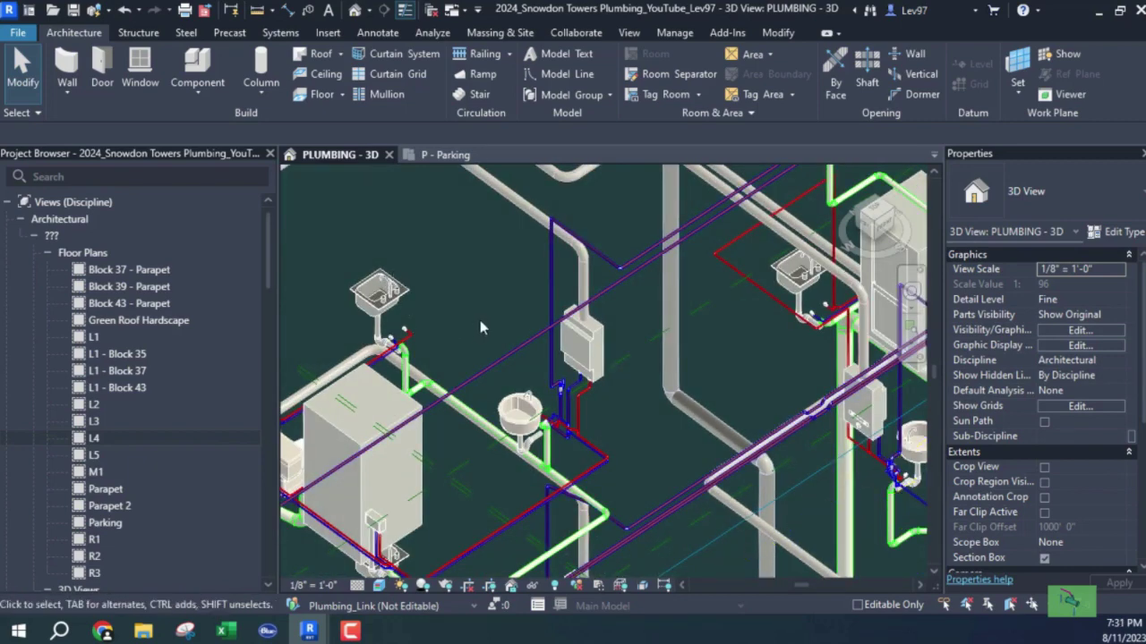
{"action": "middle_click_drag", "start_coordinate": [476, 318], "coordinate": [542, 261]}
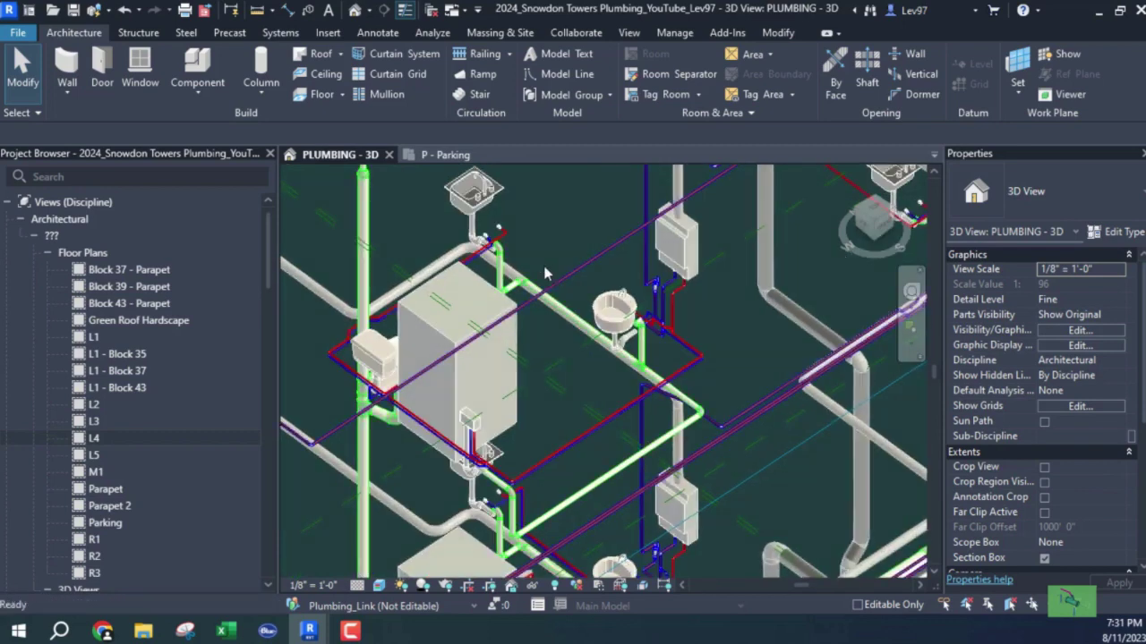
{"action": "scroll", "coordinate": [405, 349], "scroll_direction": "up", "scroll_amount": 1}
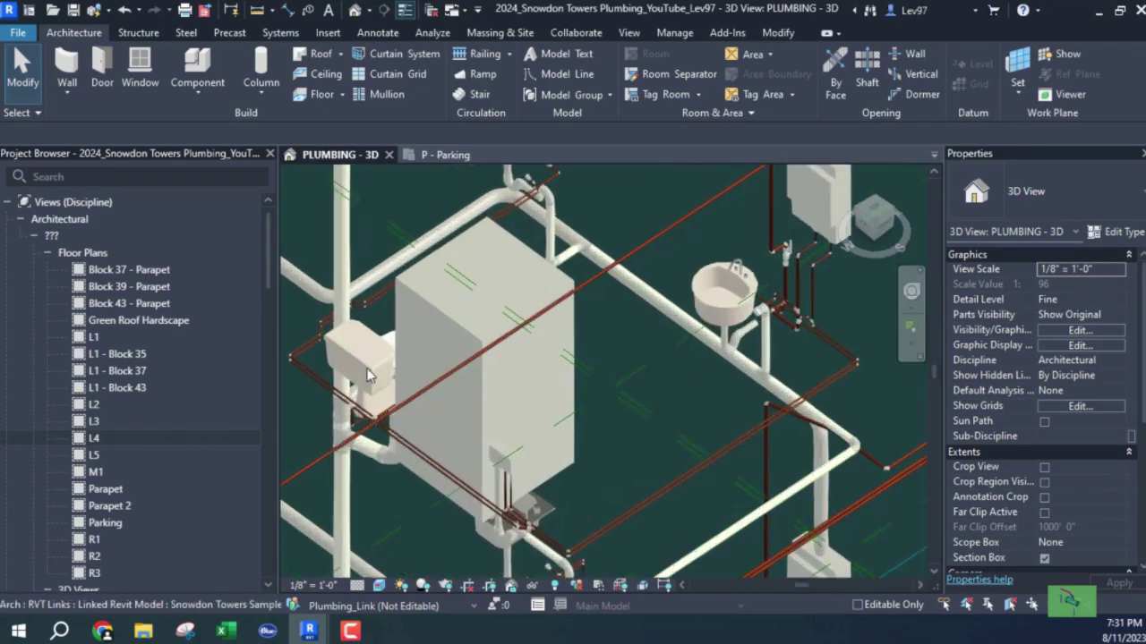
{"action": "middle_click_drag", "start_coordinate": [581, 402], "coordinate": [567, 200]}
{"action": "middle_click_drag", "start_coordinate": [559, 273], "coordinate": [562, 505], "text": "shift"}
{"action": "middle_click_drag", "start_coordinate": [517, 402], "coordinate": [466, 204]}
{"action": "middle_click_drag", "start_coordinate": [521, 382], "coordinate": [664, 208]}
{"action": "scroll", "coordinate": [664, 208], "scroll_direction": "down", "scroll_amount": 4}
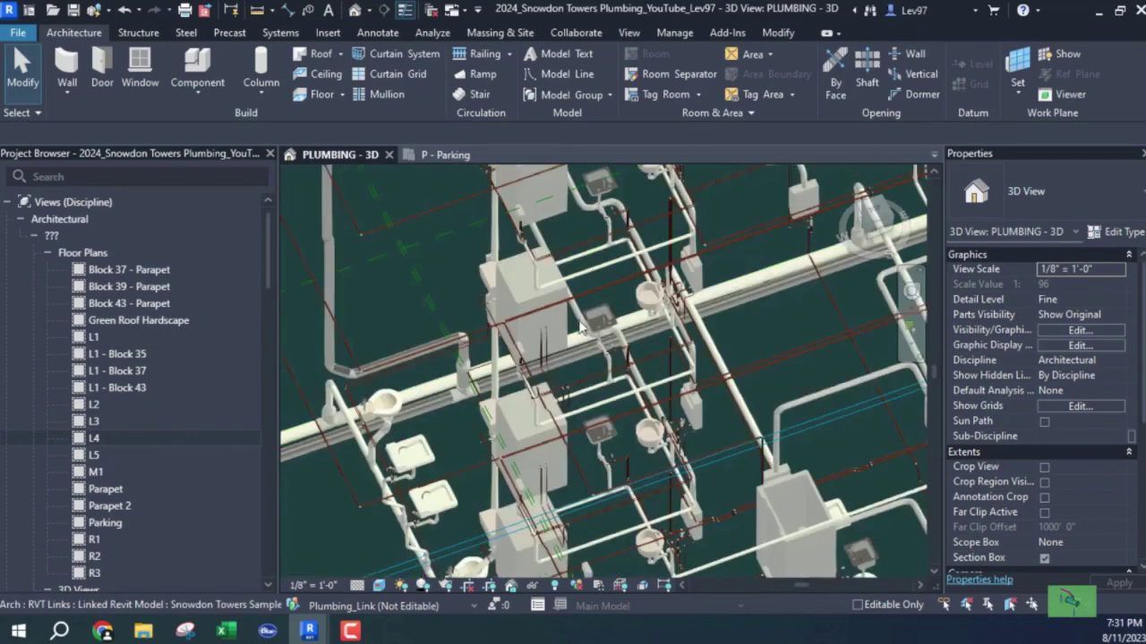
Inspect the properties of the tankless water heater near the toilet and two rectangular sinks, and deselect it
{"action": "scroll", "coordinate": [458, 428], "scroll_direction": "up", "scroll_amount": 2}
{"action": "scroll", "coordinate": [458, 428], "scroll_direction": "up", "scroll_amount": 2}
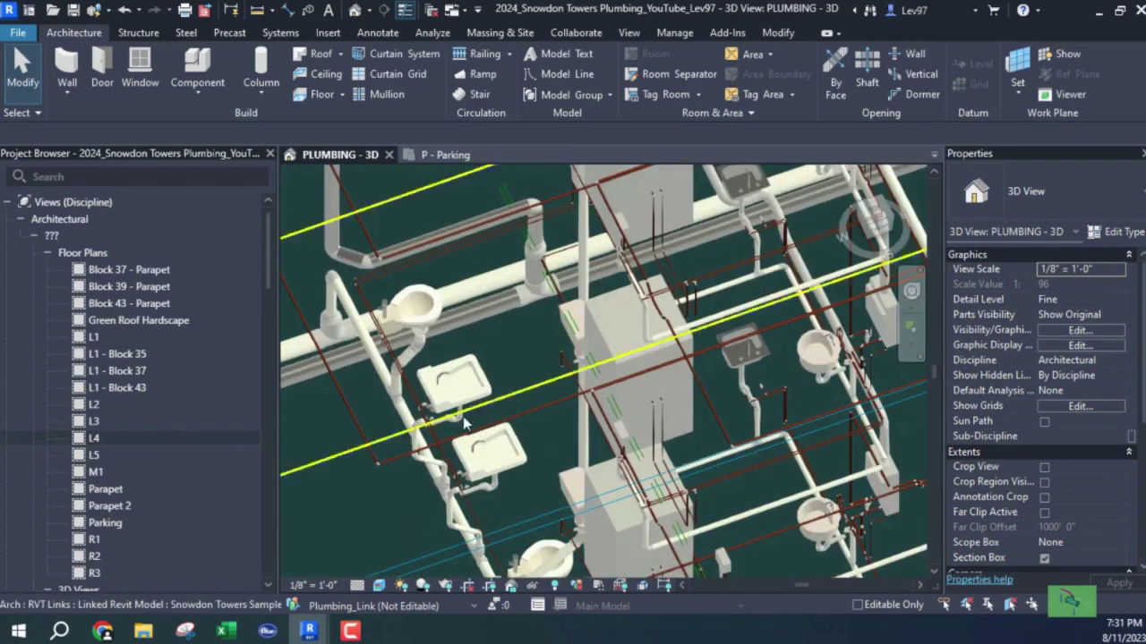
{"action": "middle_click_drag", "start_coordinate": [515, 411], "coordinate": [673, 313], "text": "shift"}
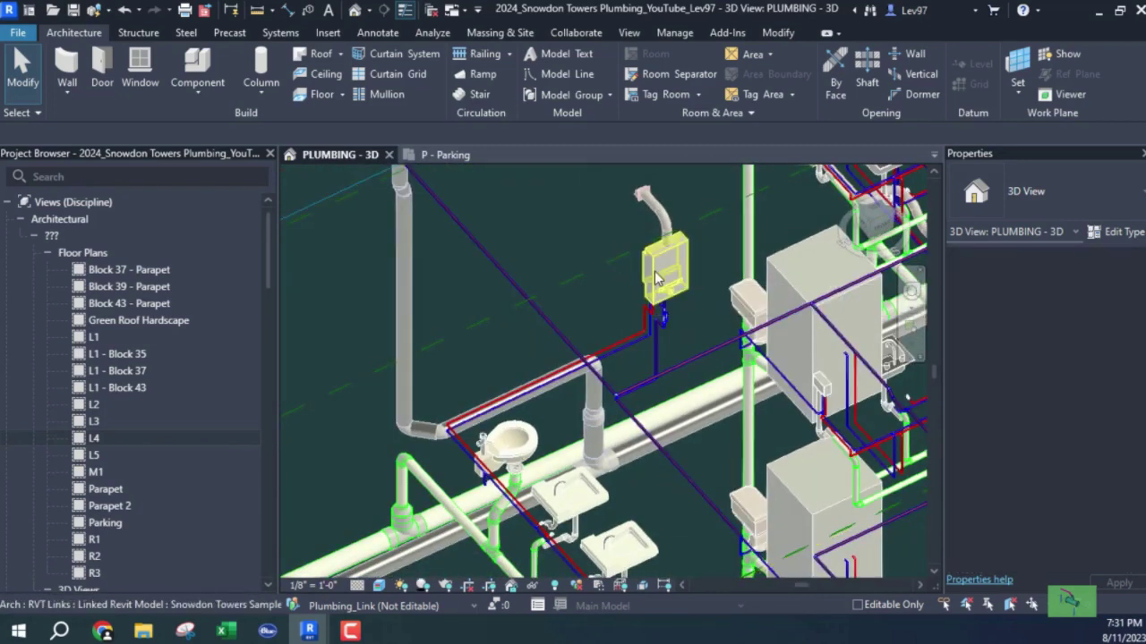
{"action": "left_click", "coordinate": [658, 279]}
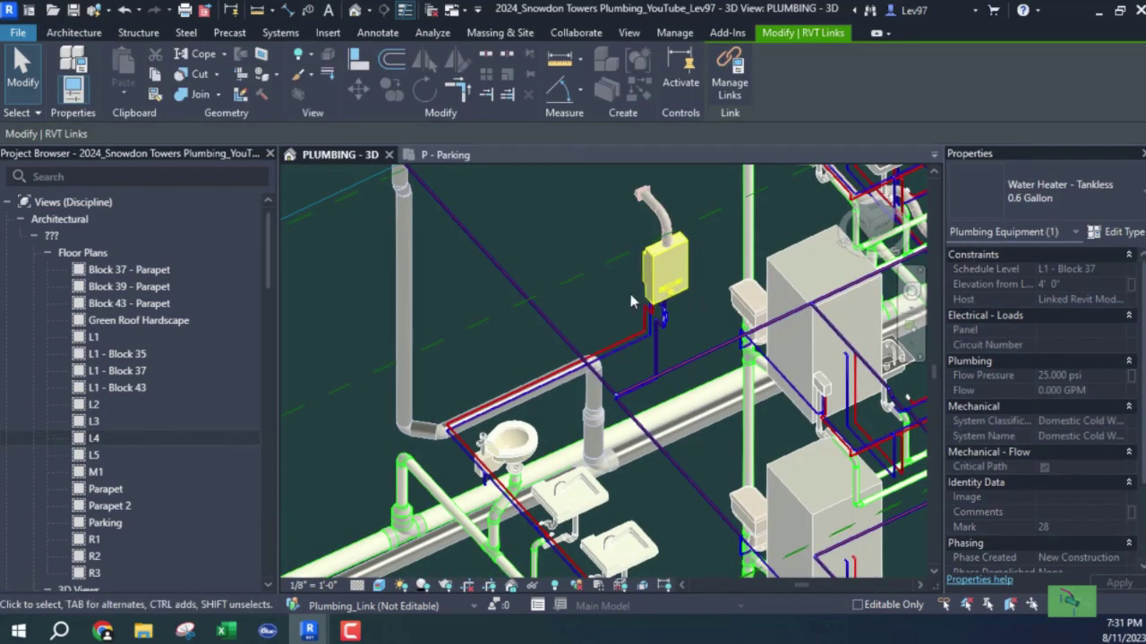
{"action": "left_click", "coordinate": [511, 319]}
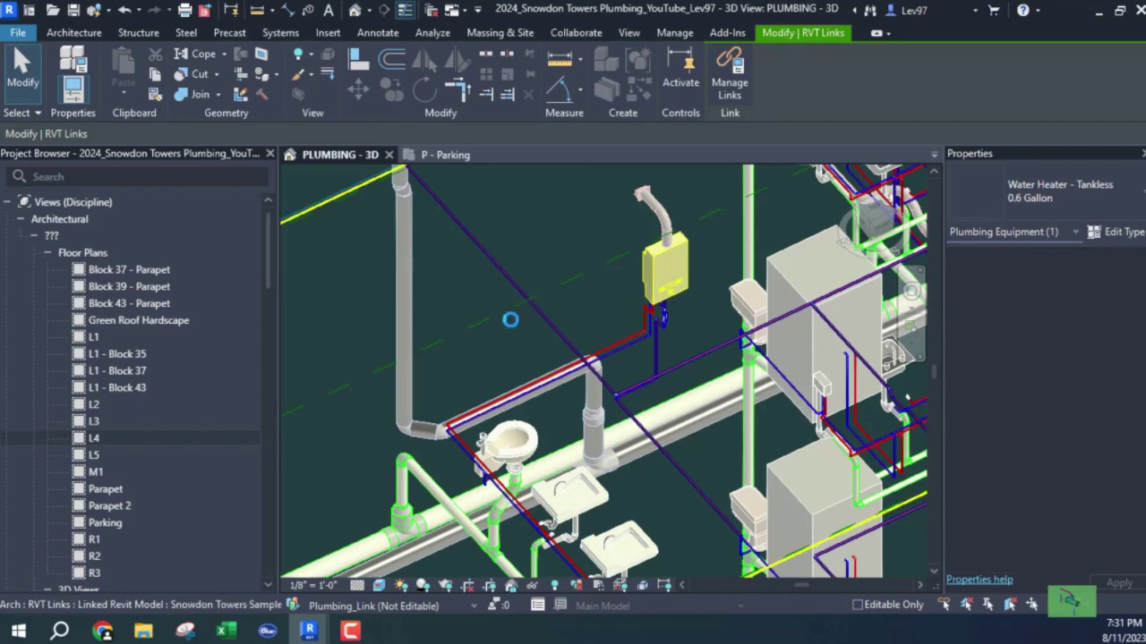
Turn the 3D view to an isometric overview and review the complete plumbing system inside the section box
{"action": "scroll", "coordinate": [513, 329], "scroll_direction": "down", "scroll_amount": 5}
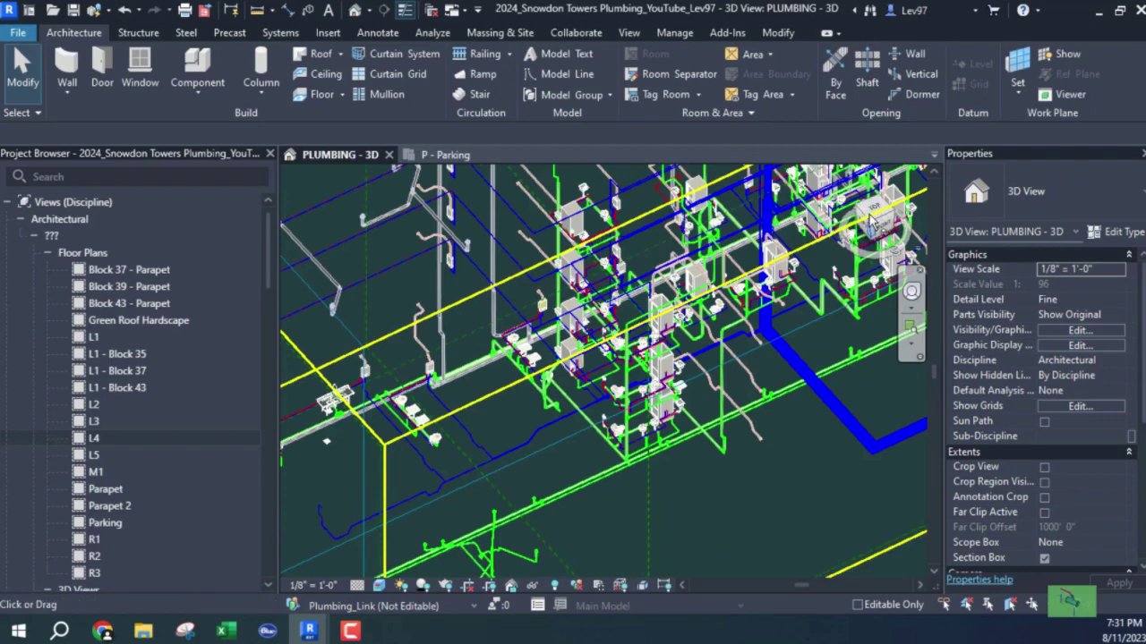
{"action": "left_click", "coordinate": [849, 177]}
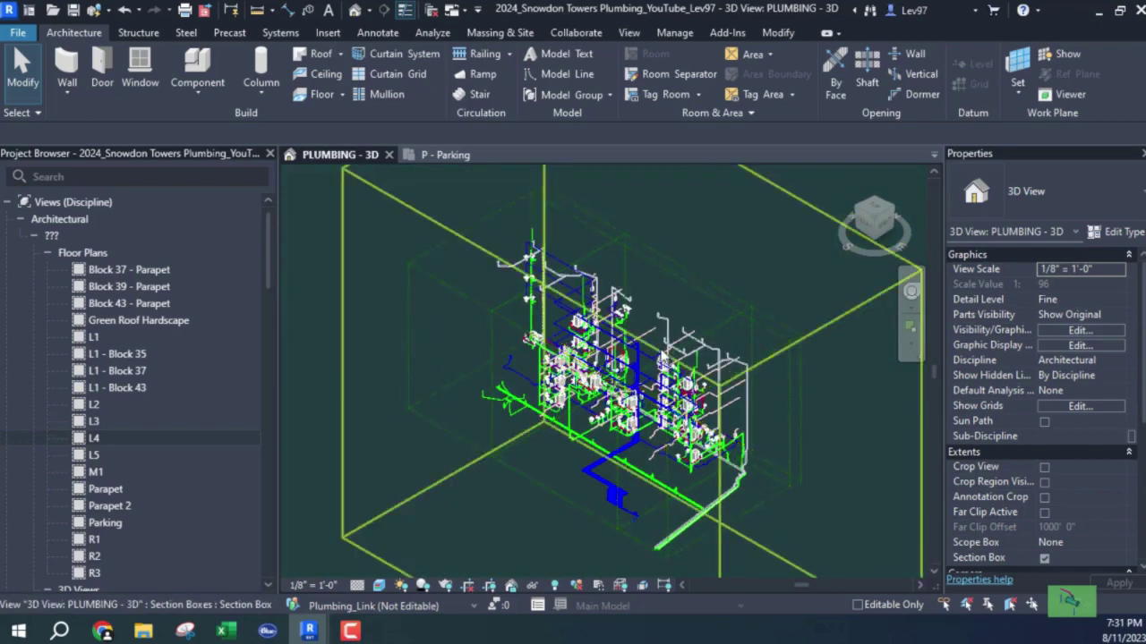
{"action": "scroll", "coordinate": [627, 338], "scroll_direction": "up", "scroll_amount": 5}
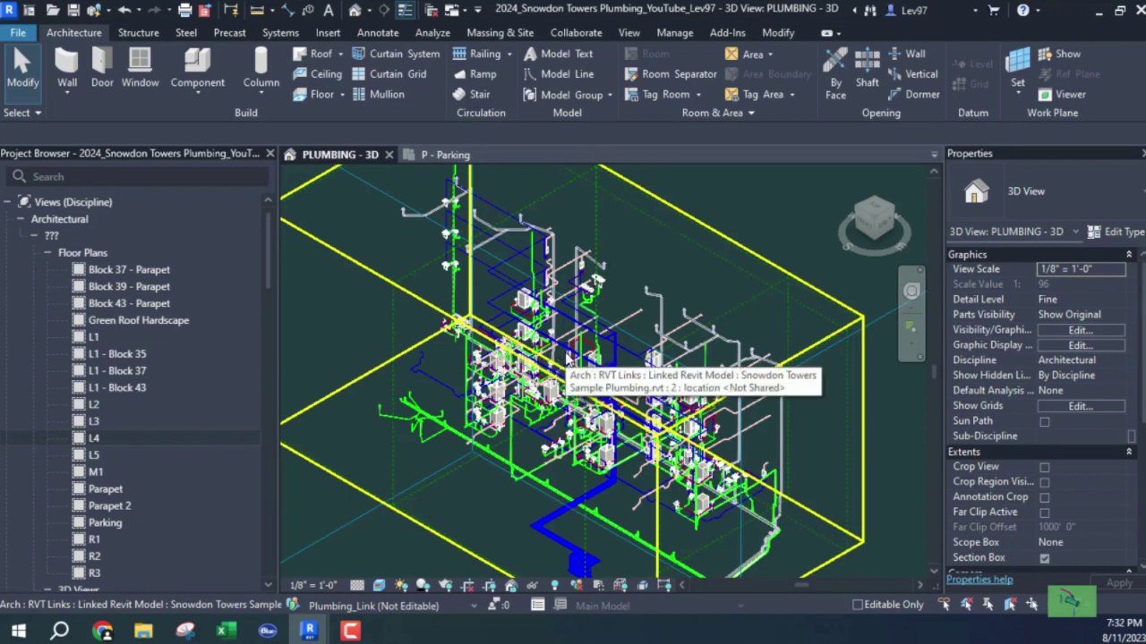
{"action": "scroll", "coordinate": [592, 363], "scroll_direction": "down", "scroll_amount": 3}
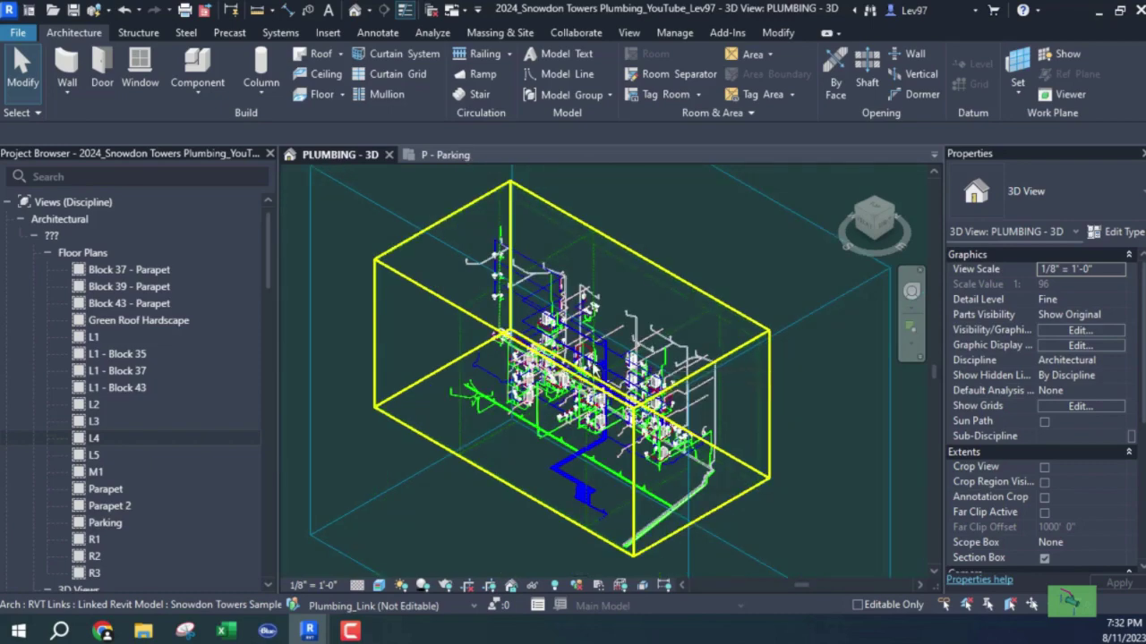
{"action": "middle_click_drag", "start_coordinate": [592, 367], "coordinate": [636, 402], "text": "shift"}
{"action": "scroll", "coordinate": [600, 428], "scroll_direction": "up", "scroll_amount": 6}
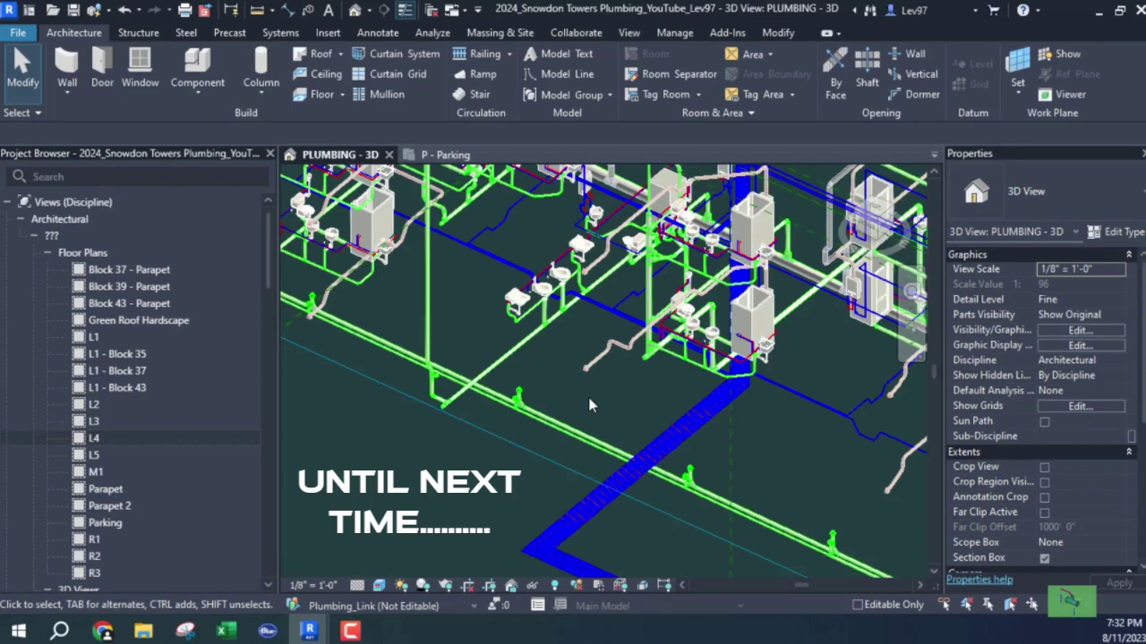
{"action": "scroll", "coordinate": [591, 398], "scroll_direction": "down", "scroll_amount": 5}
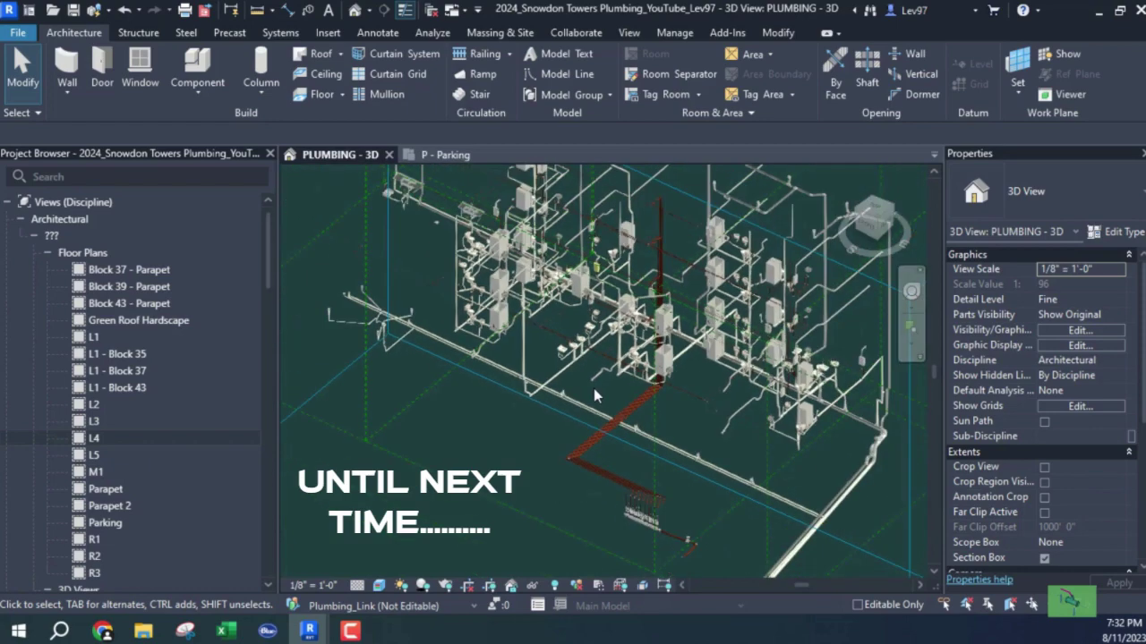
{"action": "scroll", "coordinate": [595, 396], "scroll_direction": "up", "scroll_amount": 5}
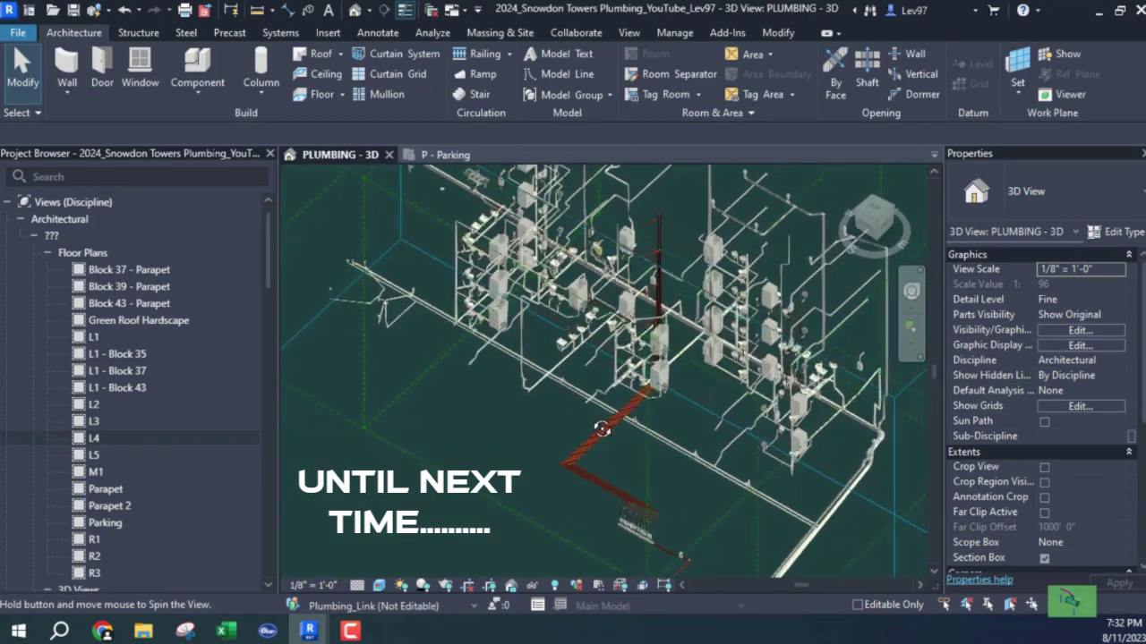
{"action": "scroll", "coordinate": [483, 407], "scroll_direction": "up", "scroll_amount": 5}
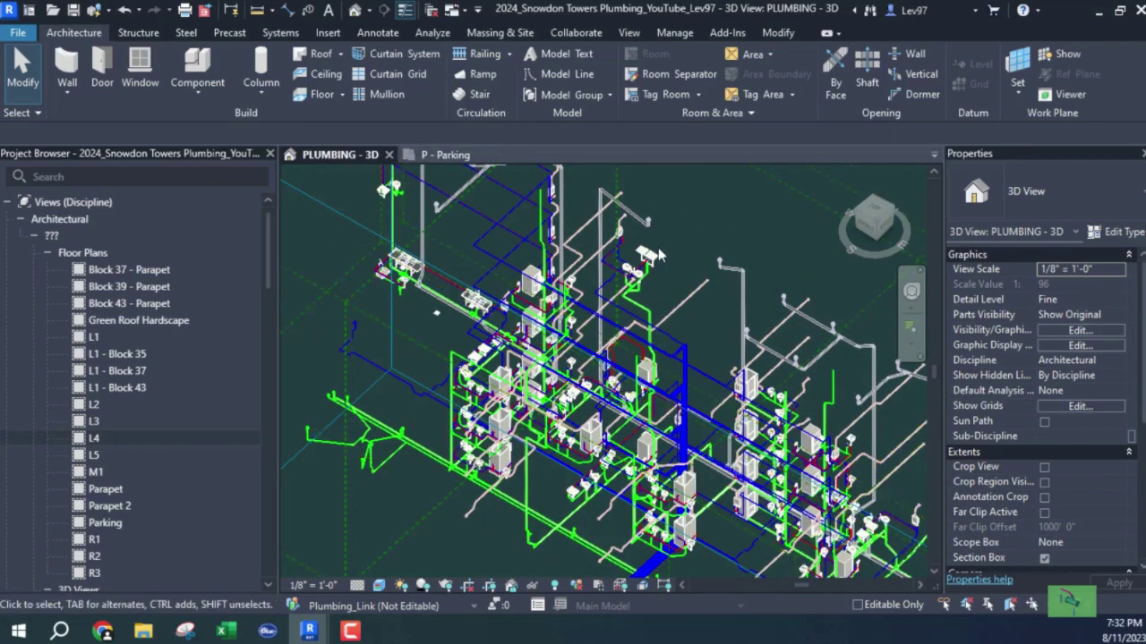
{"action": "scroll", "coordinate": [658, 257], "scroll_direction": "down", "scroll_amount": 3}
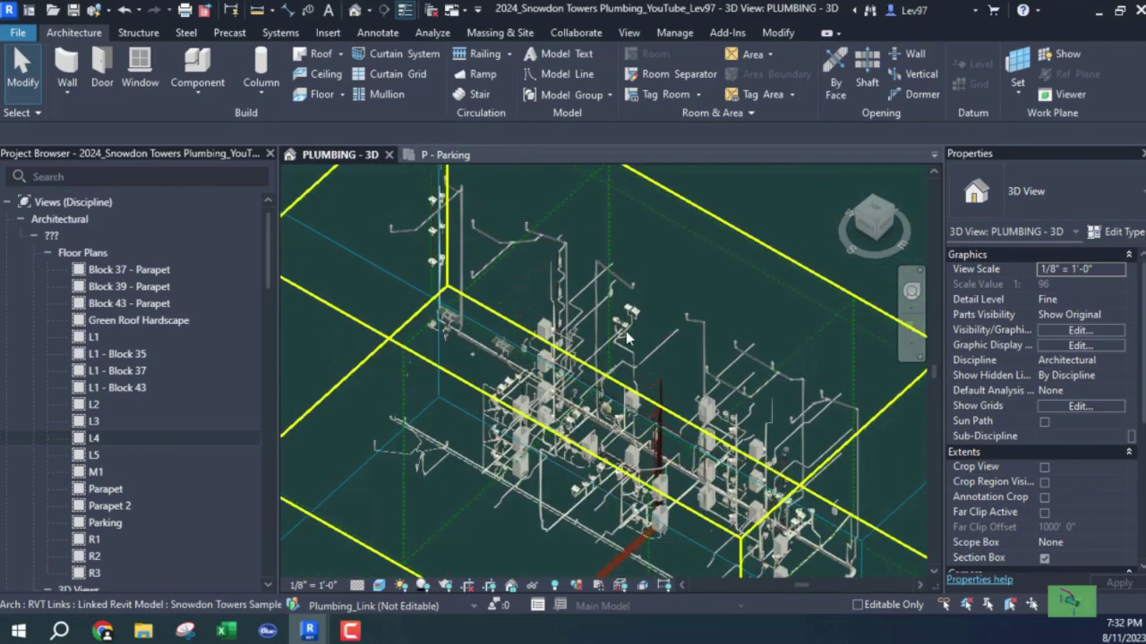